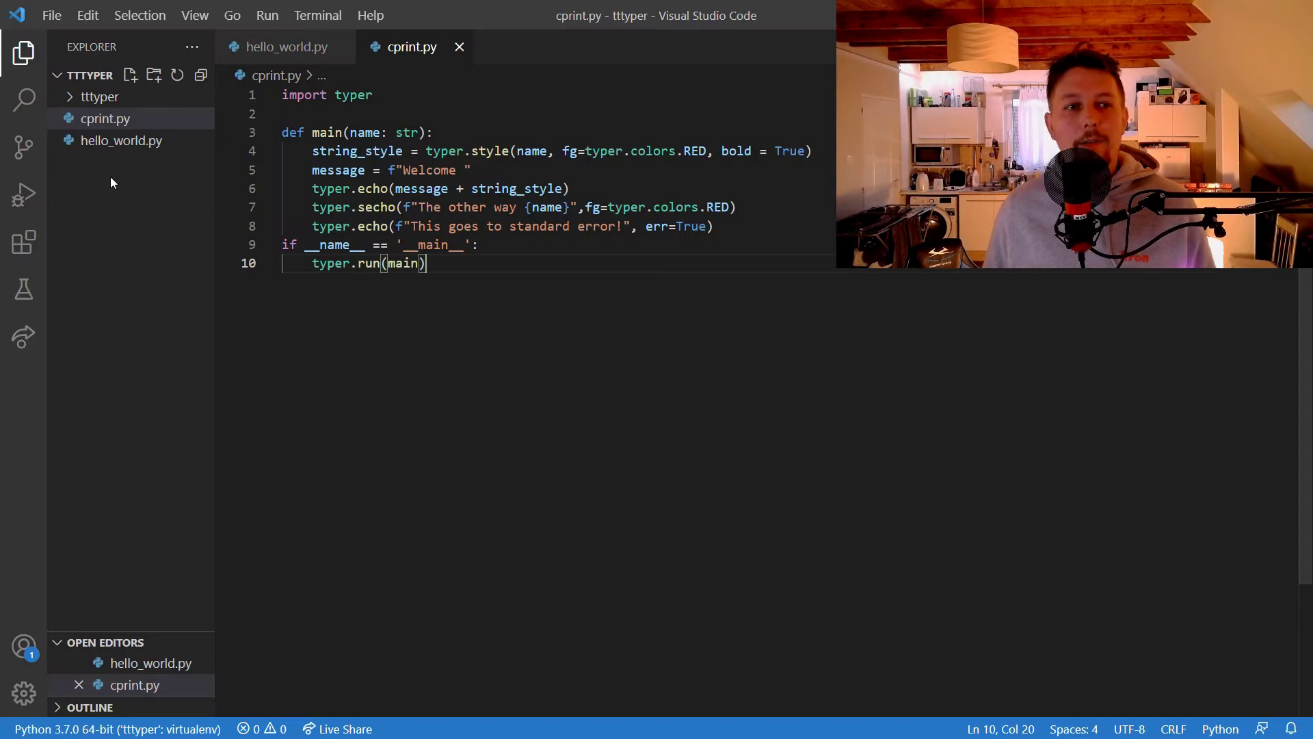
# Create a new file named exiting.py from the Explorer
pyautogui.rightClick(110, 180)
pyautogui.click(164, 197)
pyautogui.write('exi')
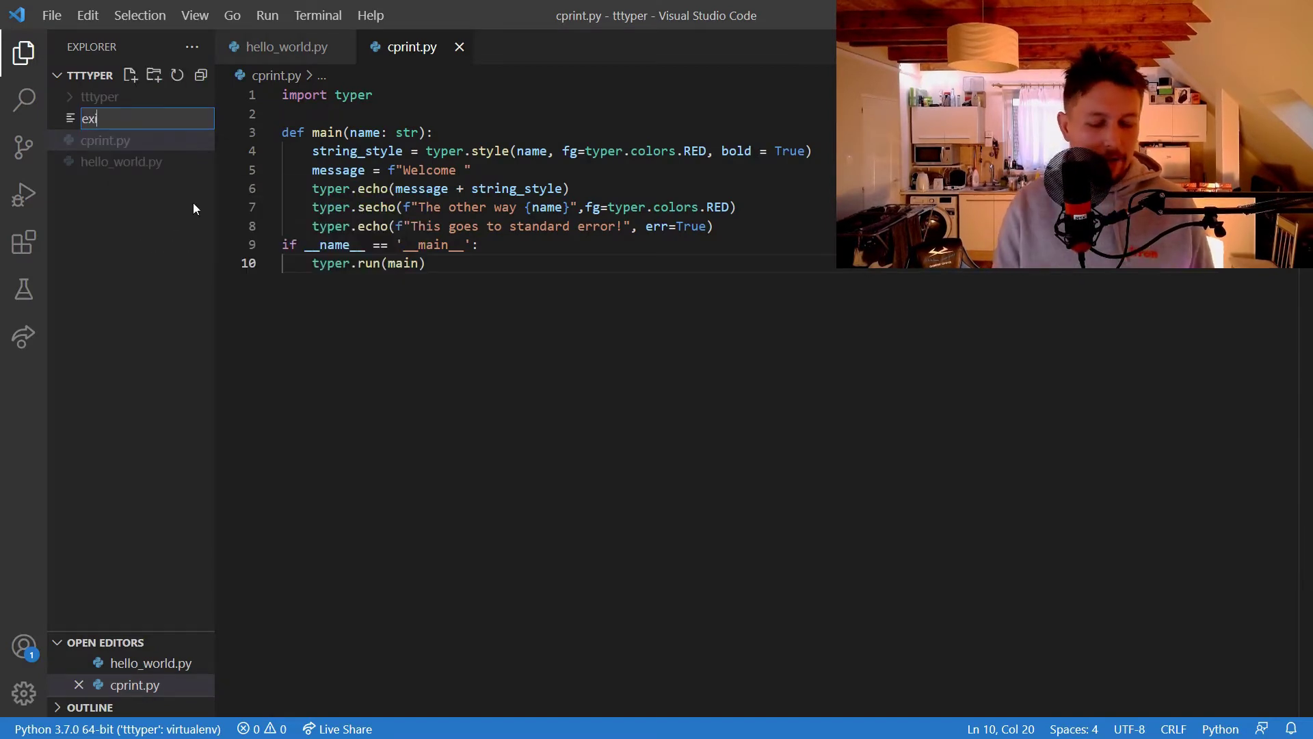
pyautogui.write('ting.py')
pyautogui.press('Return')
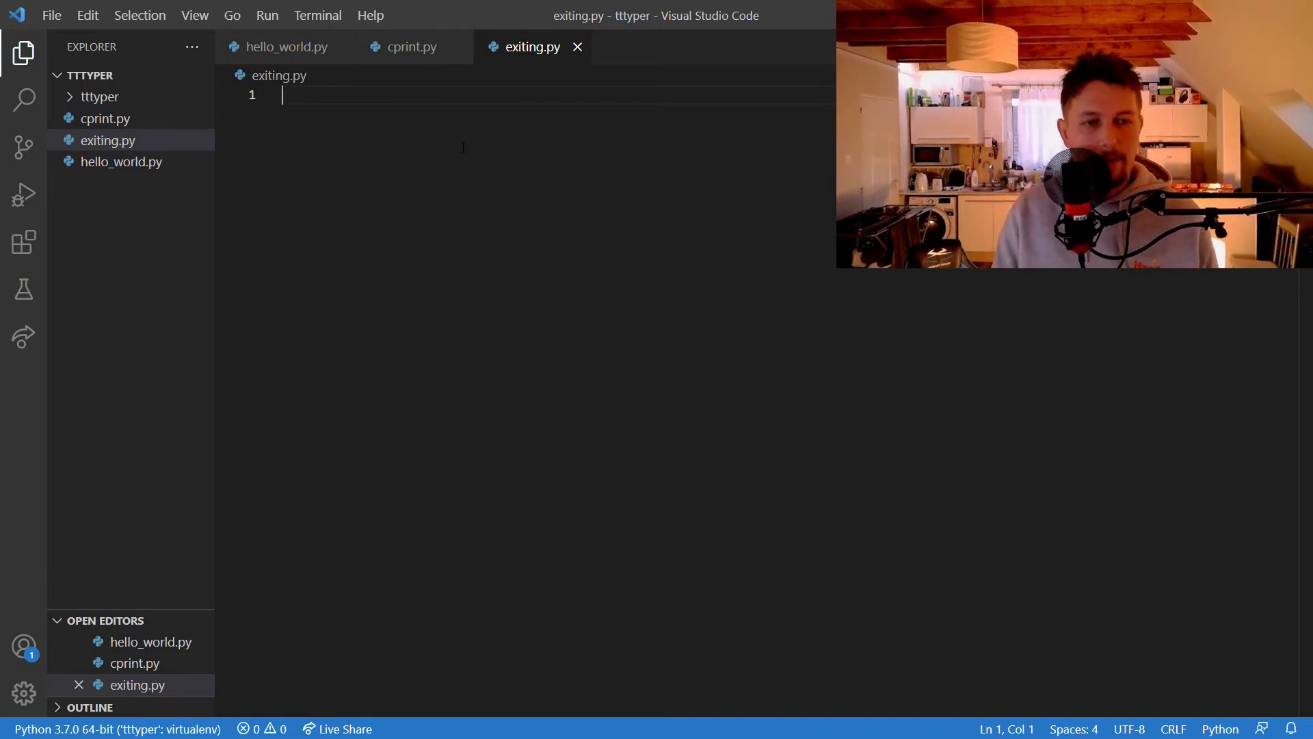
pyautogui.write('import typer')
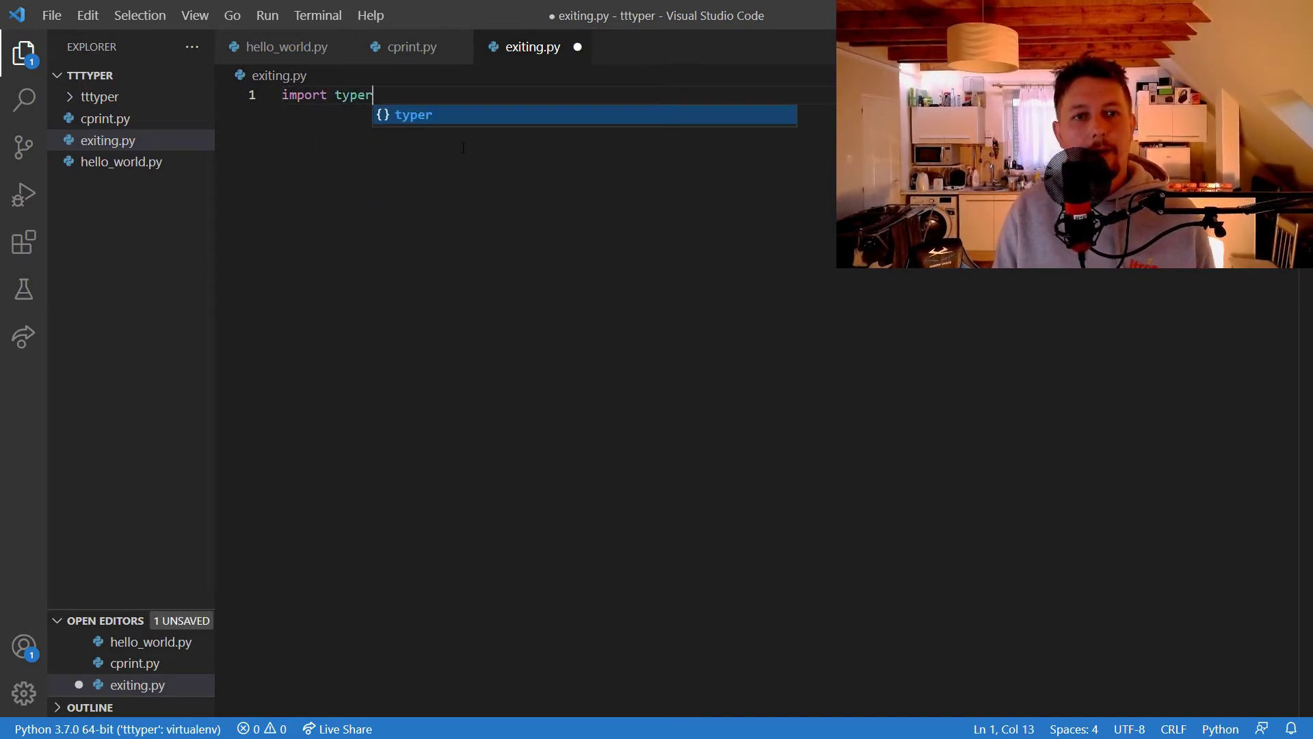
# Import typer and define main(exit_style: str = 'Normal') with an if test begun
pyautogui.press('Return')
pyautogui.press('Return')
pyautogui.press('Return')
pyautogui.write('def m')
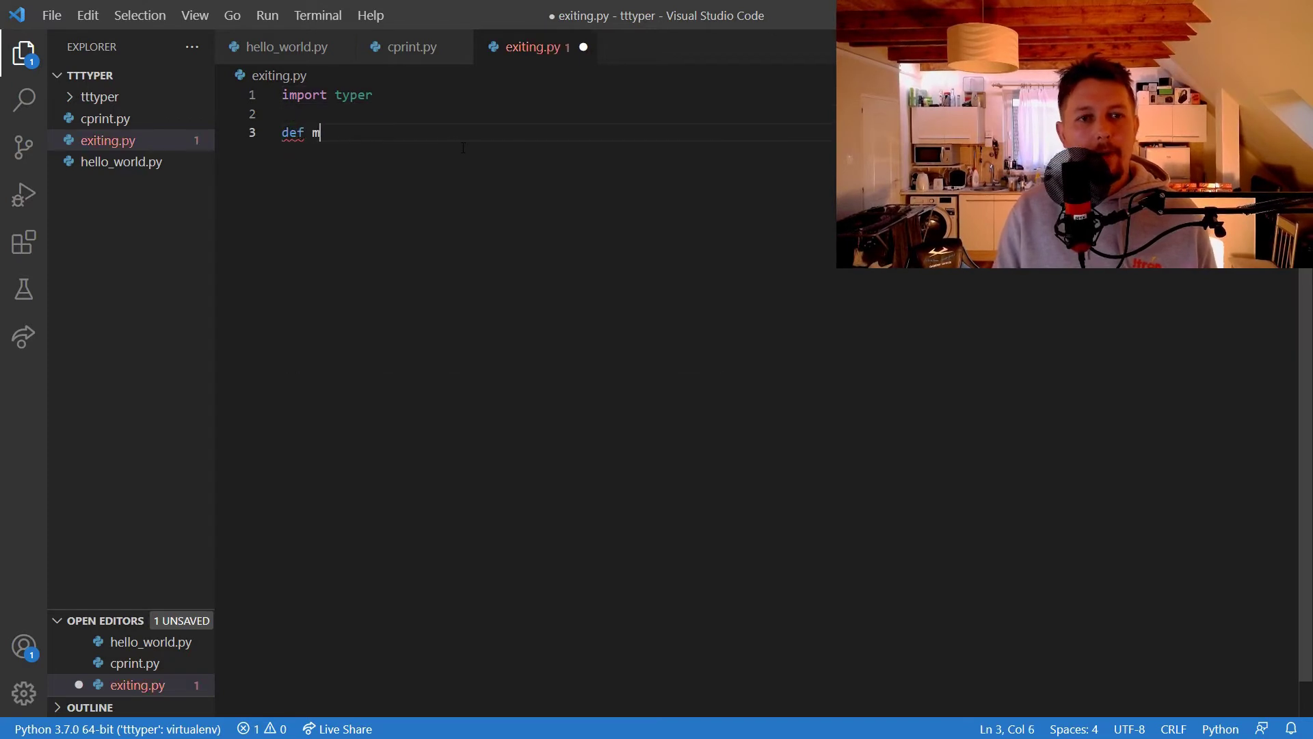
pyautogui.write('ain()')
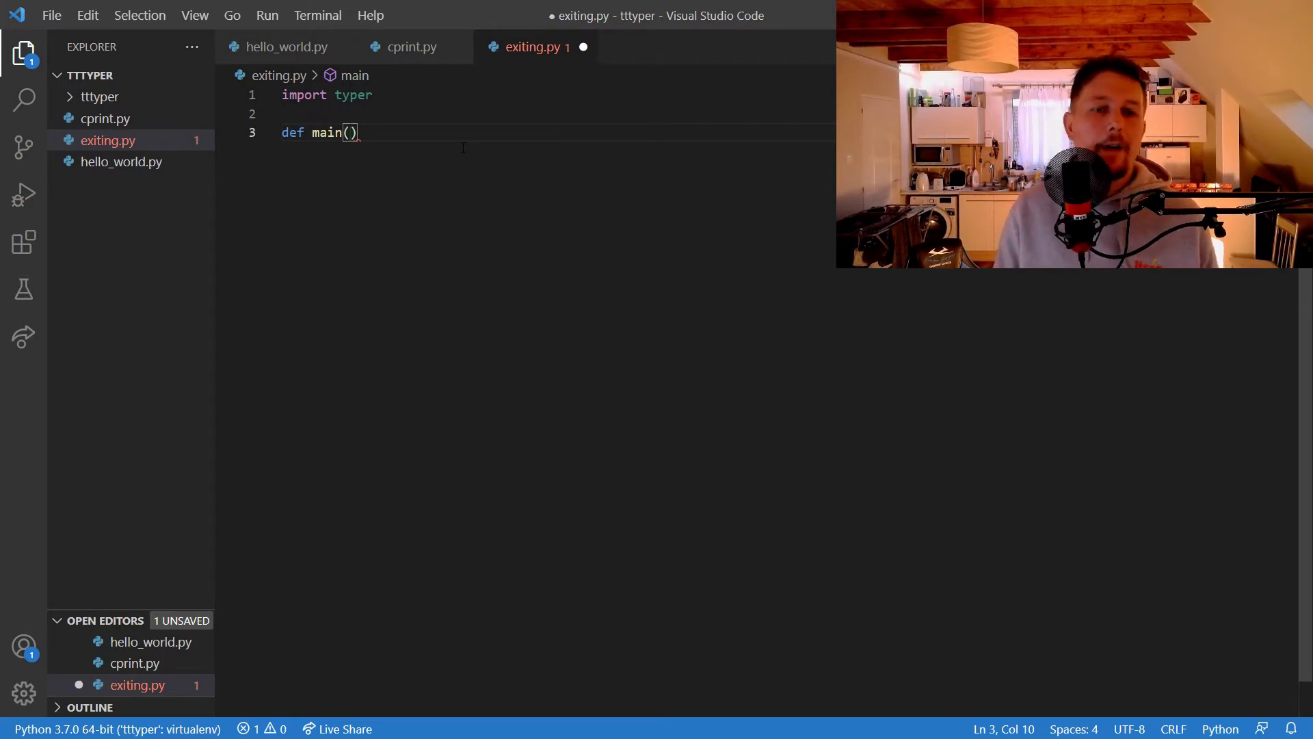
pyautogui.write('exit_st')
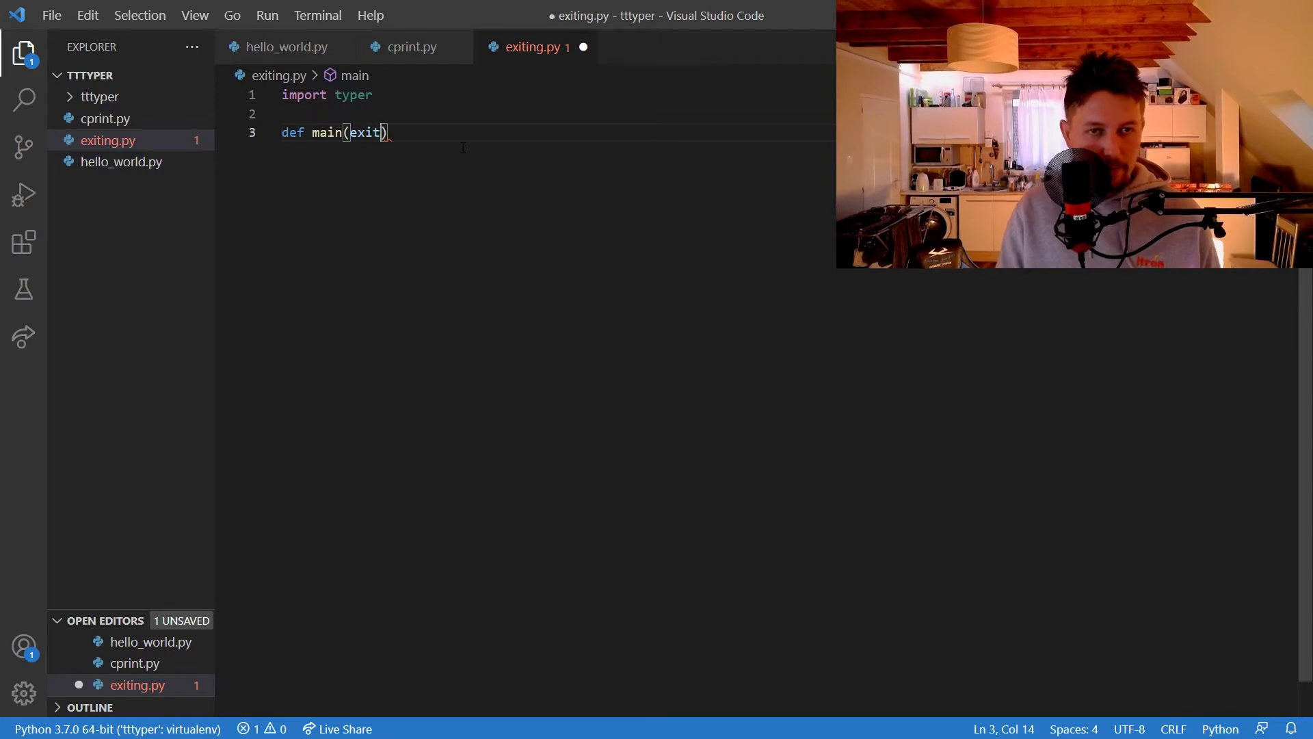
pyautogui.write('yle: s')
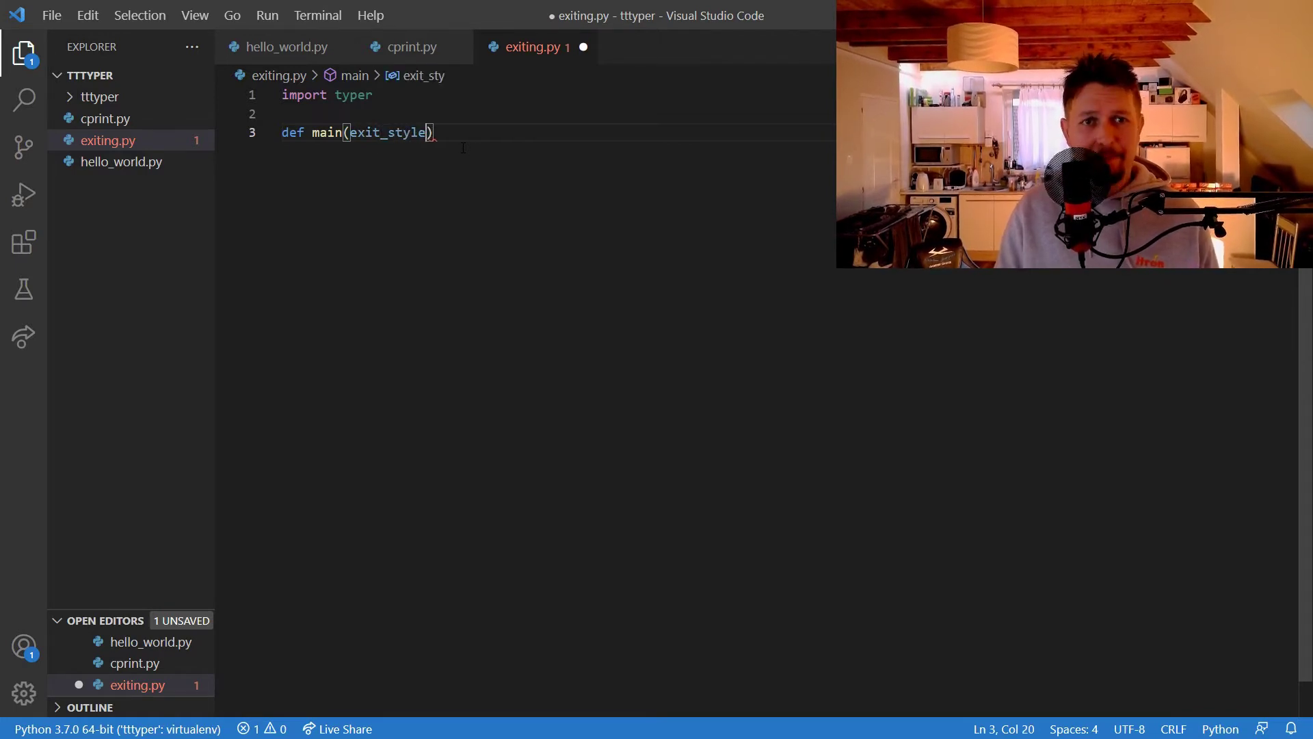
pyautogui.write('tr')
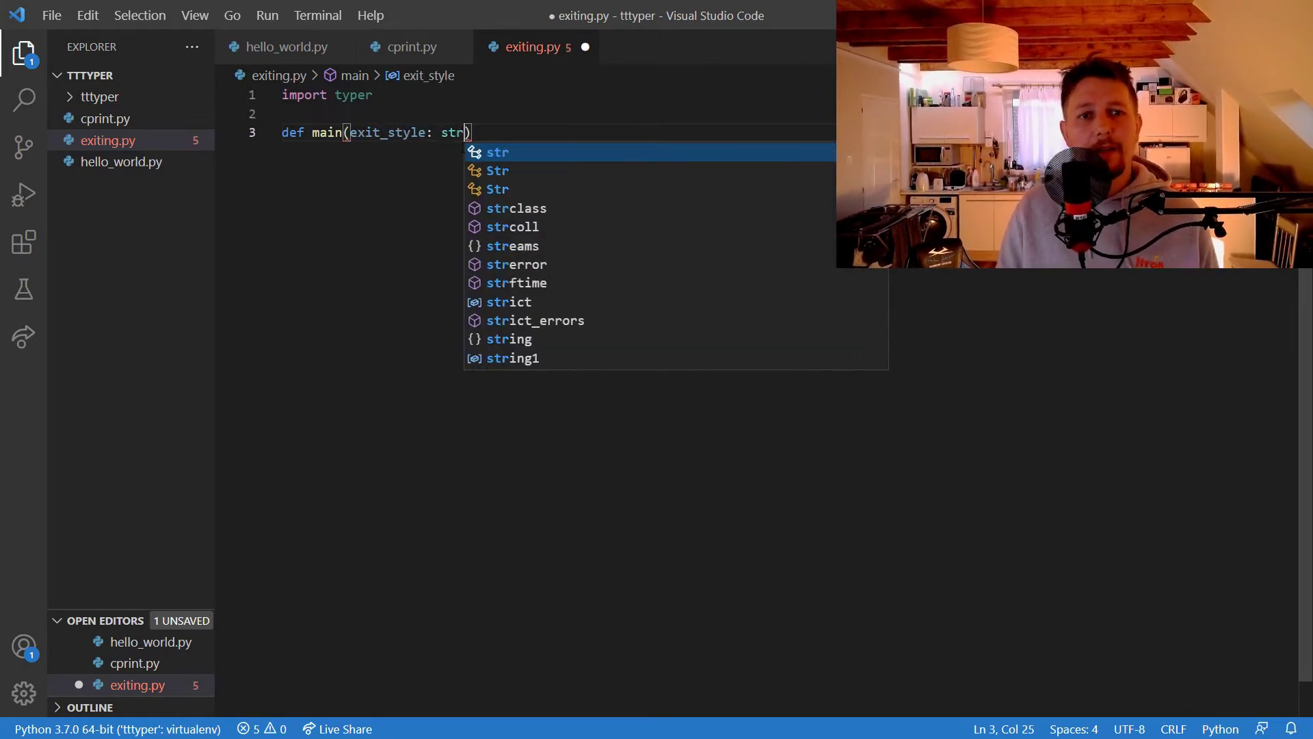
pyautogui.write('):')
pyautogui.press('Return')
pyautogui.write('if')
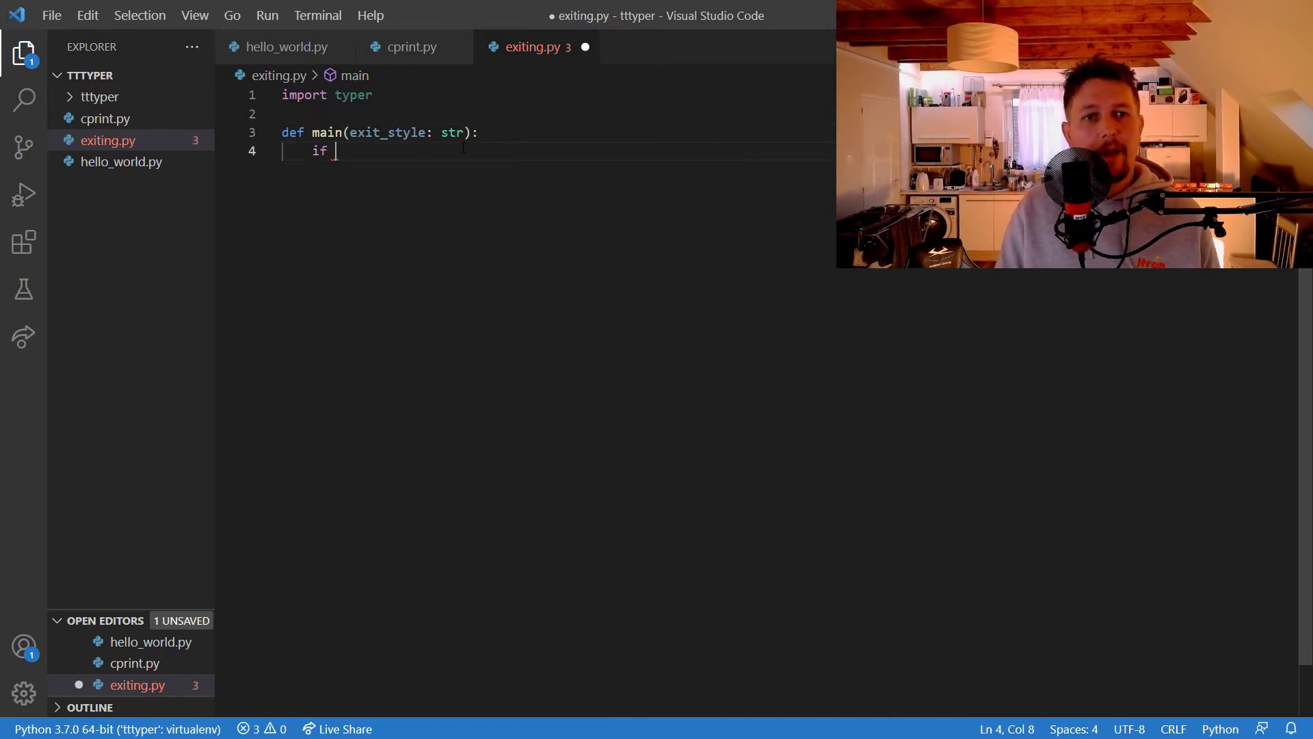
pyautogui.write(' exit_s')
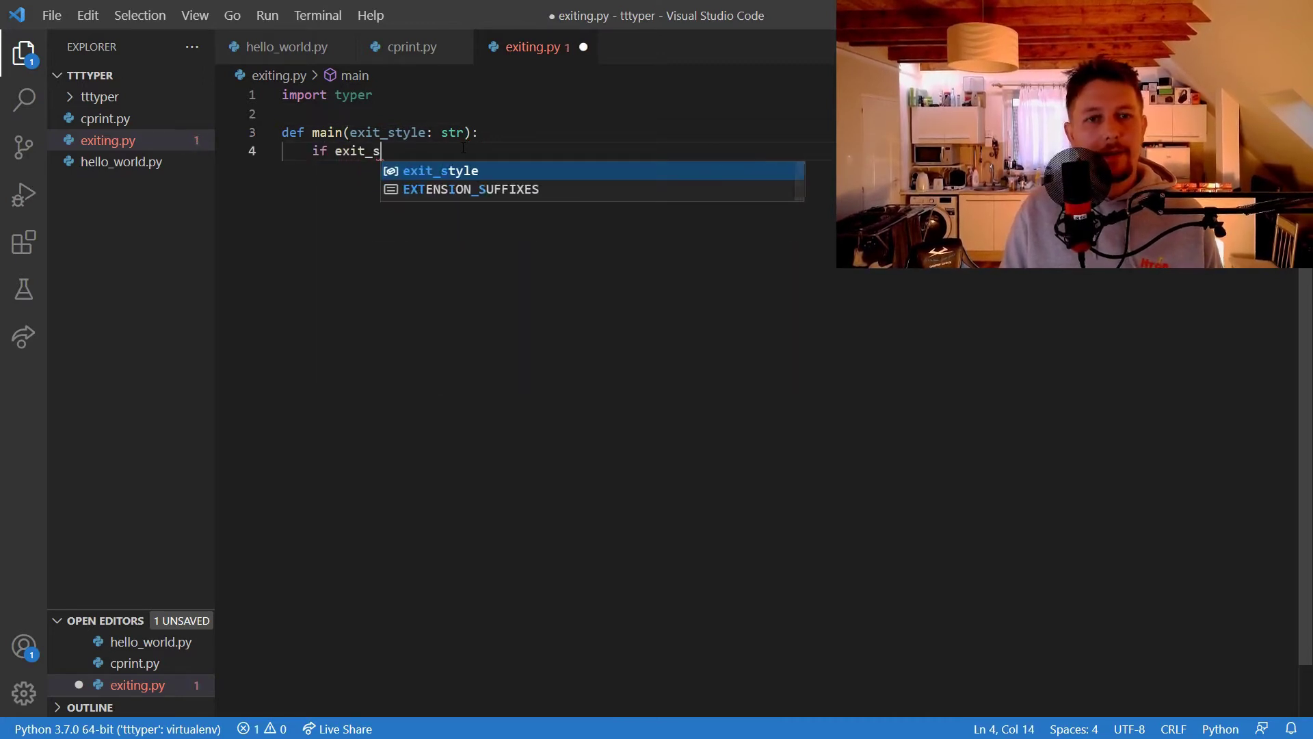
pyautogui.press('Tab')
pyautogui.press('Up')
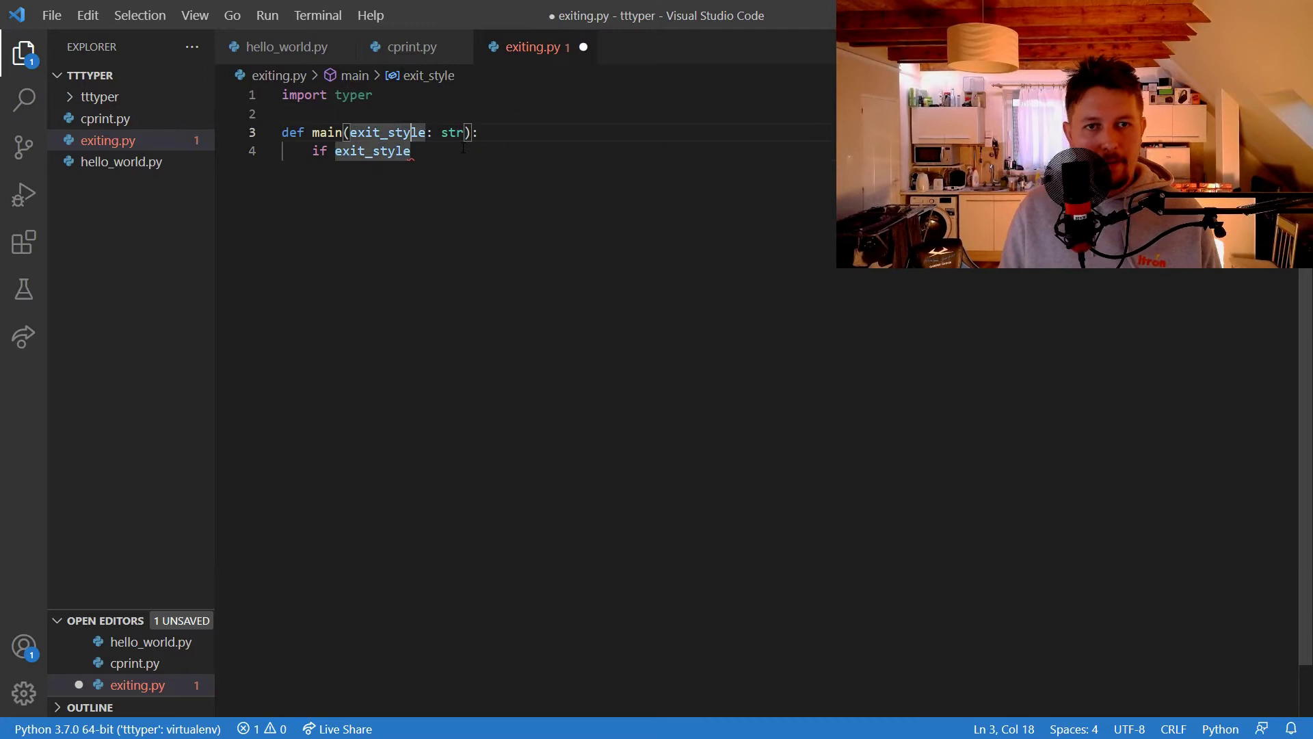
pyautogui.press('End')
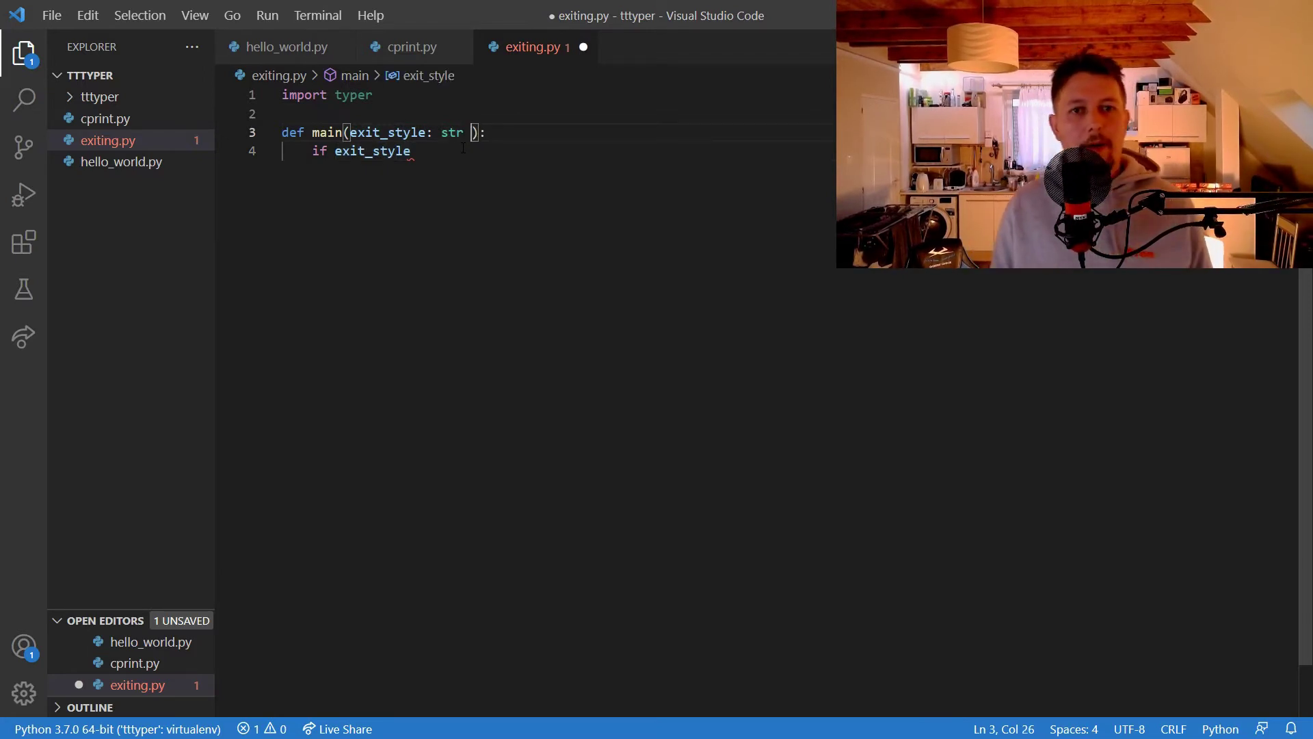
pyautogui.write('(')
pyautogui.press('BackSpace')
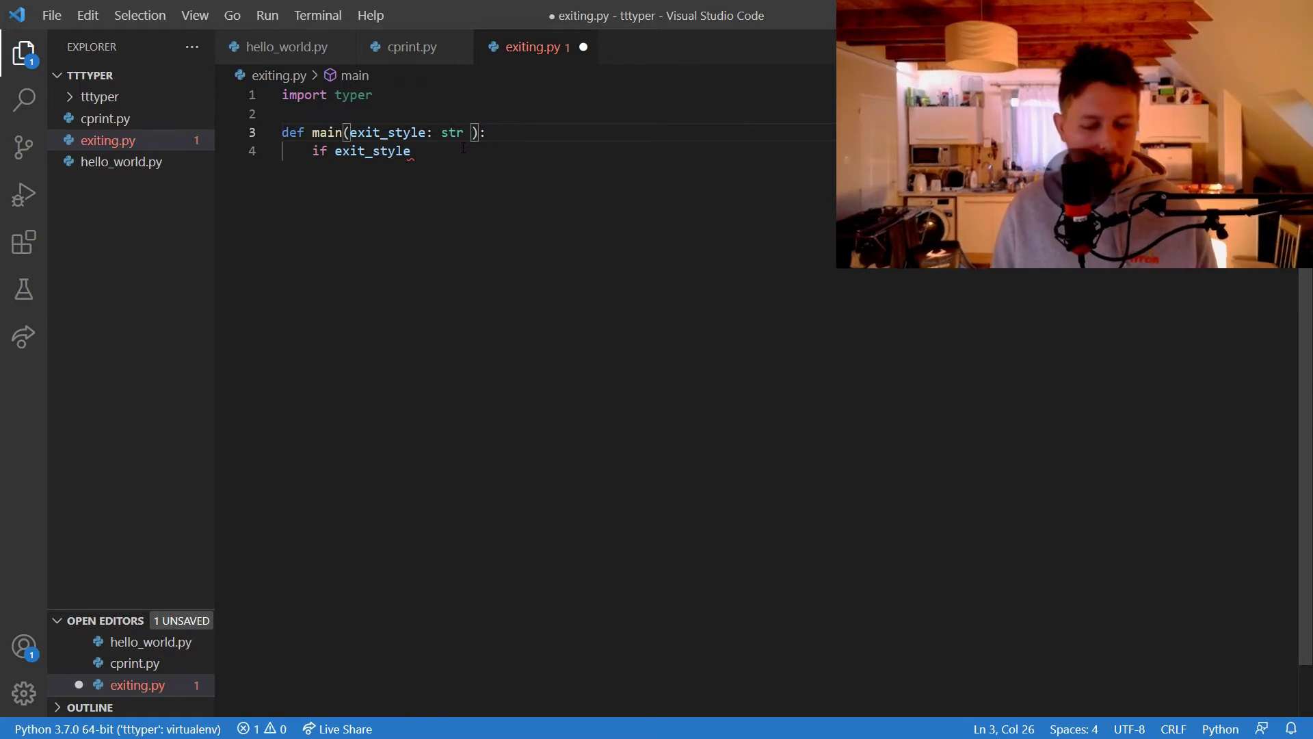
pyautogui.write("= 'Normal")
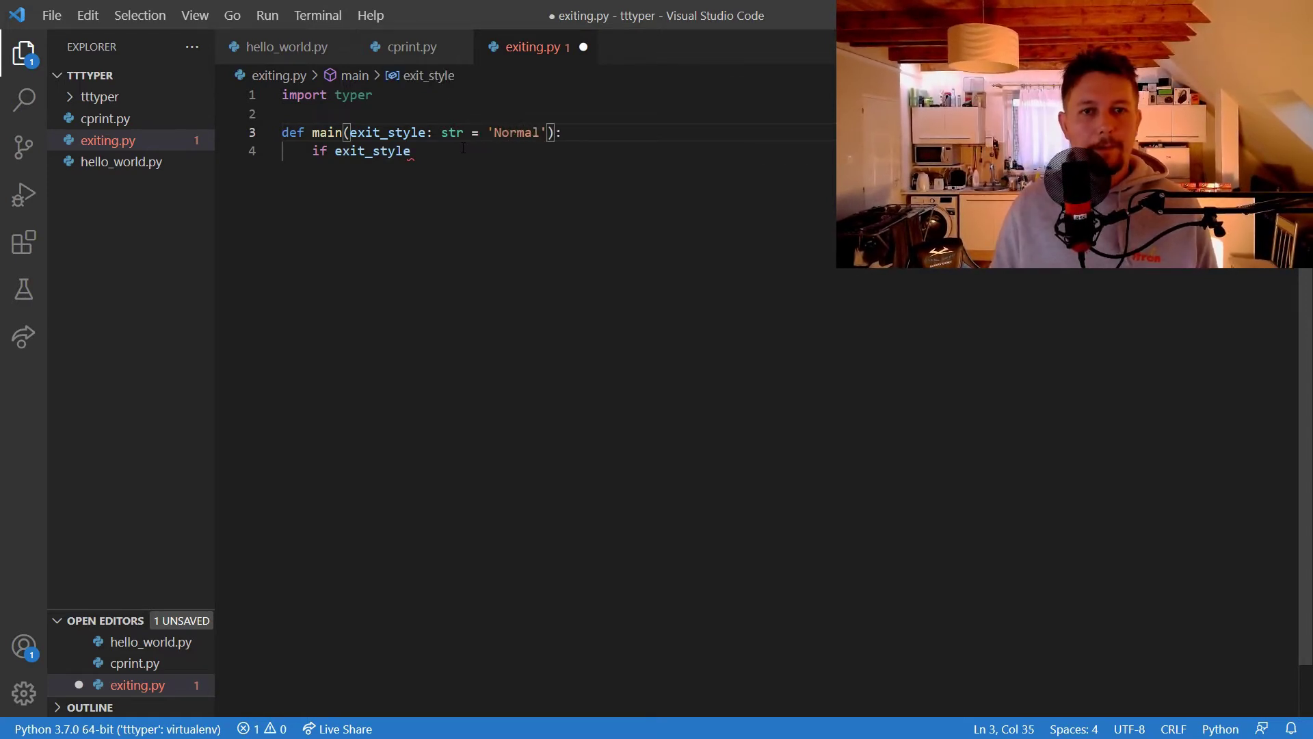
# Default exit_style to 'Normal', test == 'Normal', and raise typer.Exit() in that branch
pyautogui.click(464, 149)
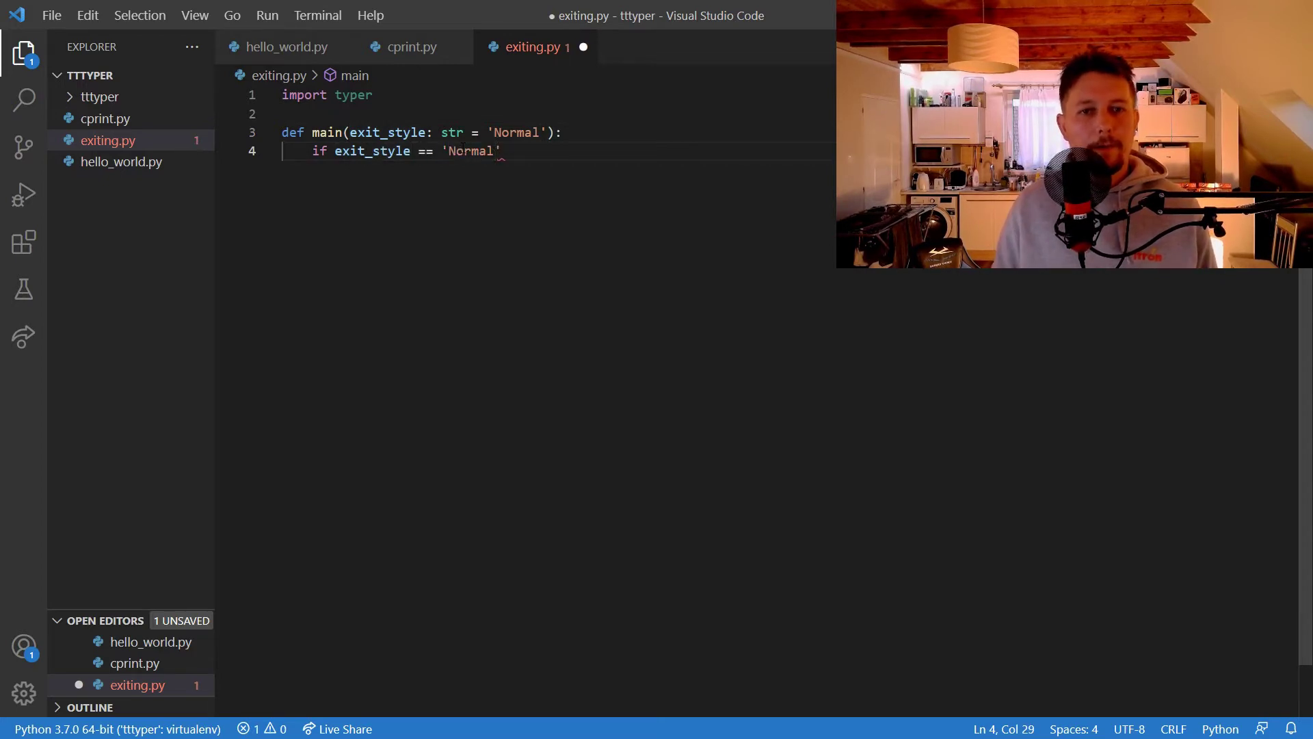
pyautogui.press('Return')
pyautogui.write('typer')
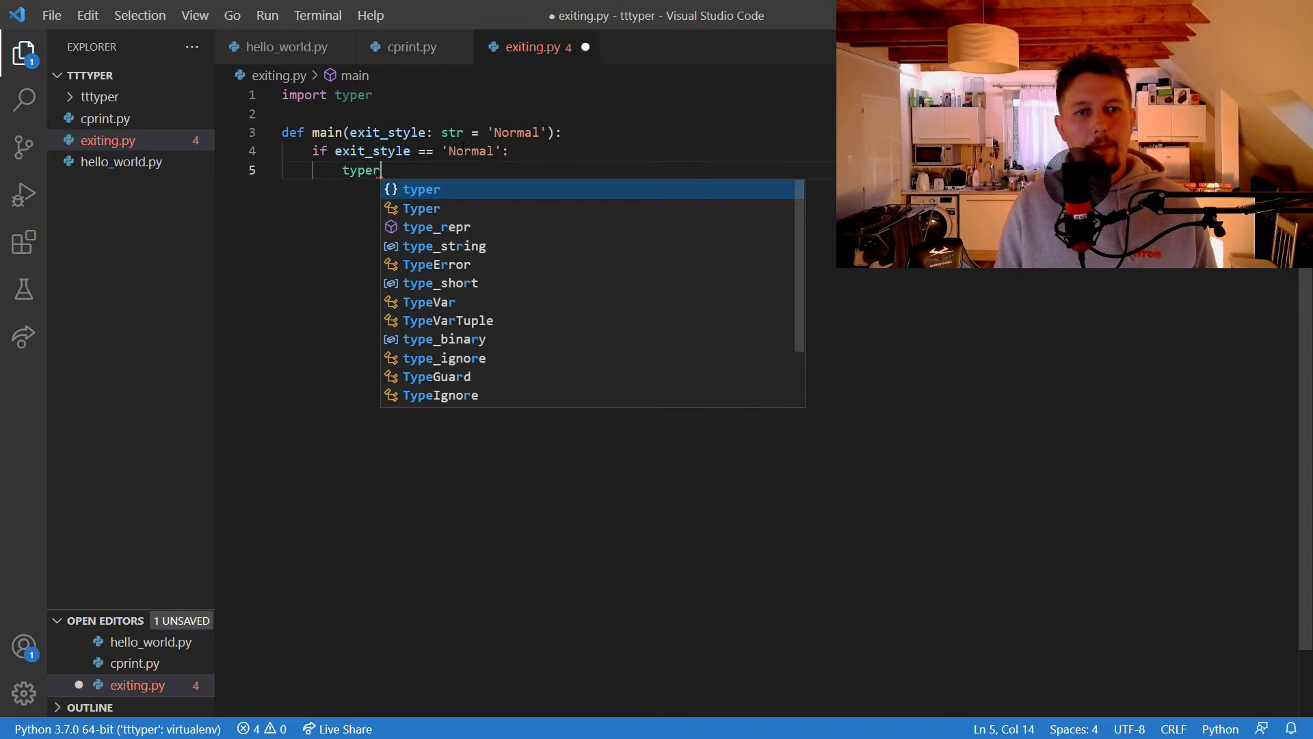
pyautogui.press('Left')
pyautogui.press('Left')
pyautogui.press('Left')
pyautogui.press('Left')
pyautogui.press('Left')
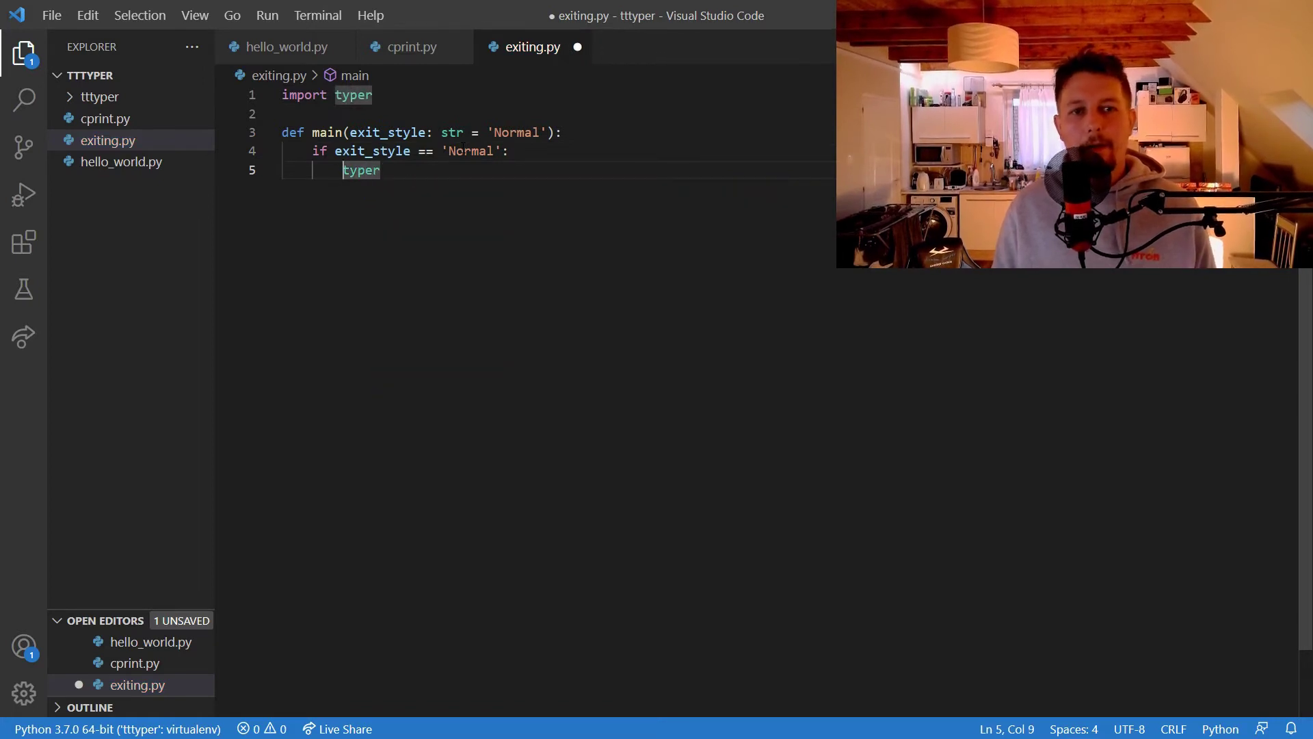
pyautogui.write('raise typer')
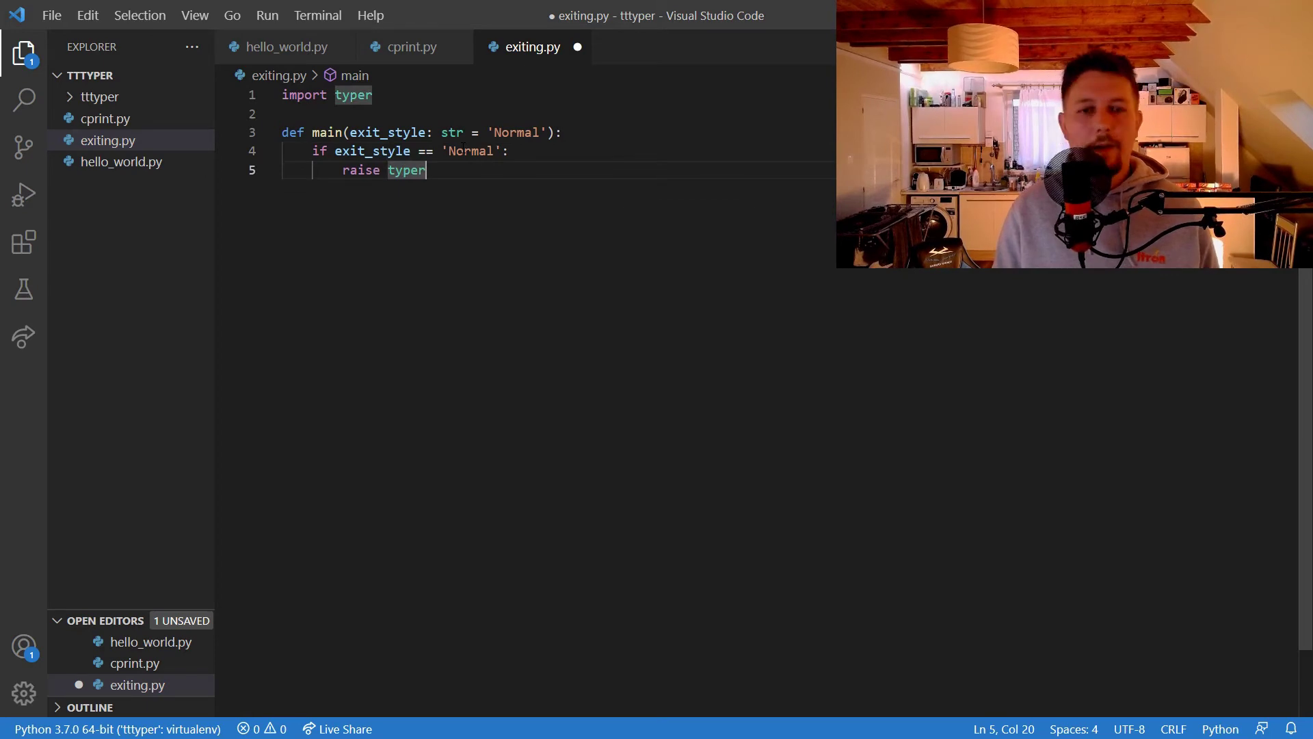
pyautogui.write('Exit()')
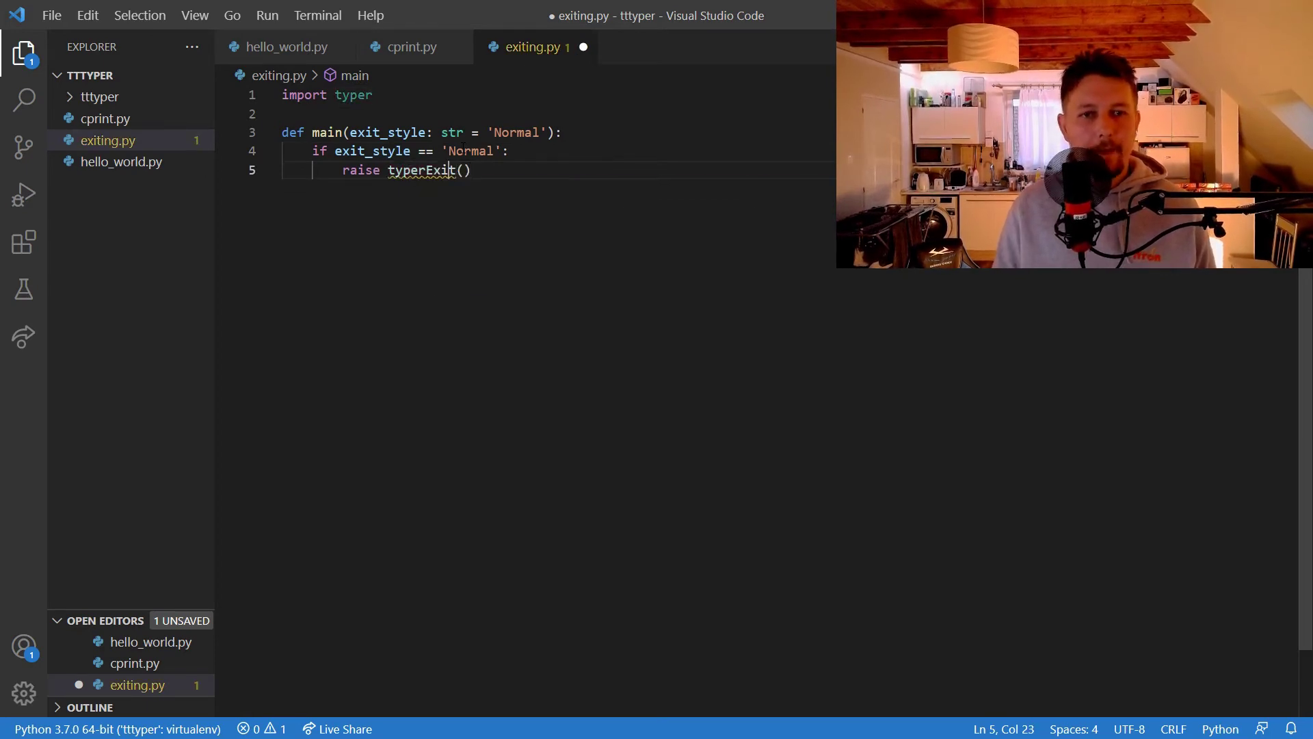
pyautogui.press('Left')
pyautogui.press('Left')
pyautogui.write('.')
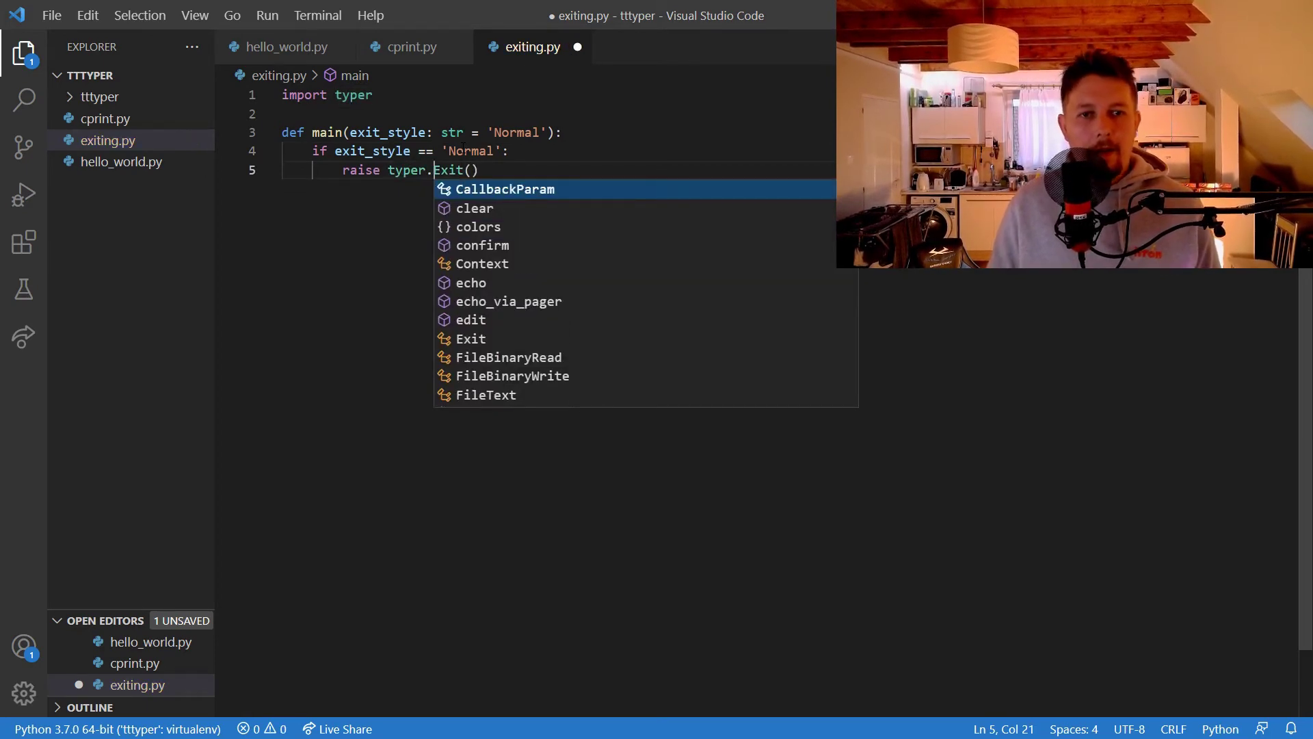
pyautogui.press('Escape')
# Echo "Normmal typer exit!" just before the raise typer.Exit() line
pyautogui.press('Home')
pyautogui.press('Return')
pyautogui.press('Up')
pyautogui.write('t')
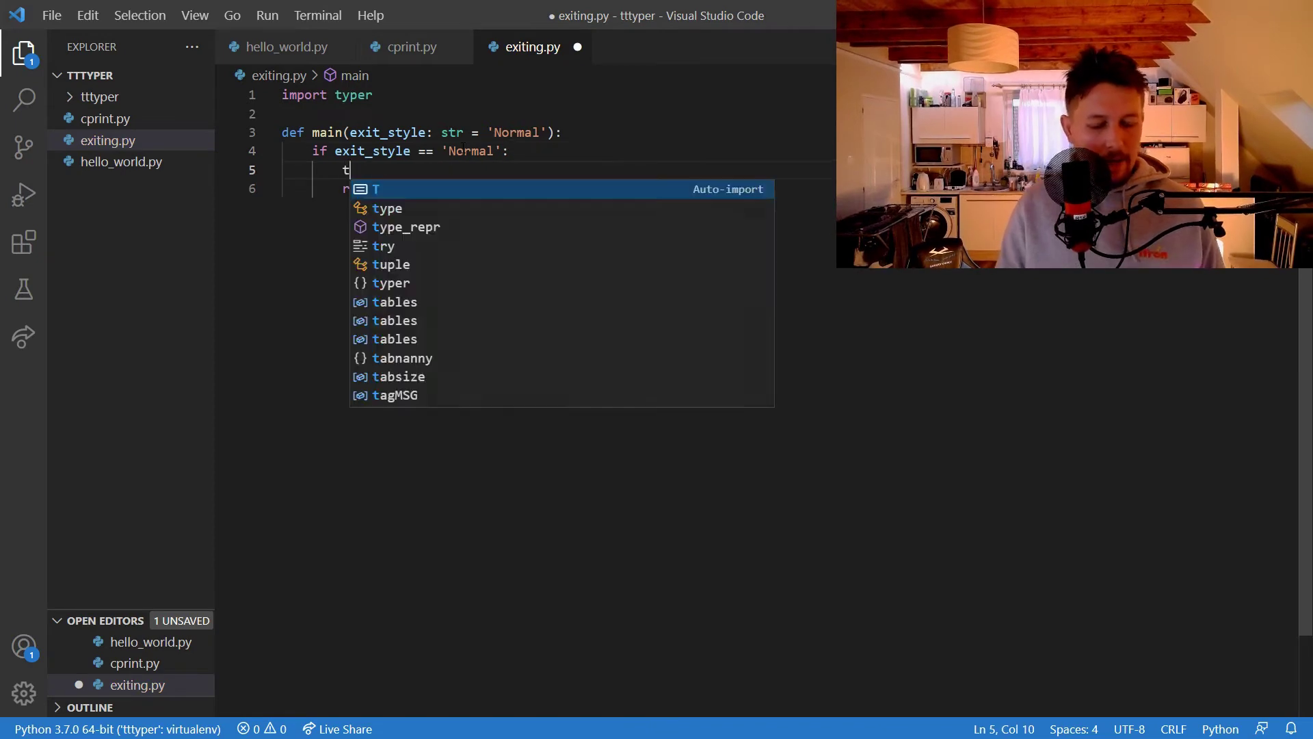
pyautogui.write('yperr.')
pyautogui.write('.e')
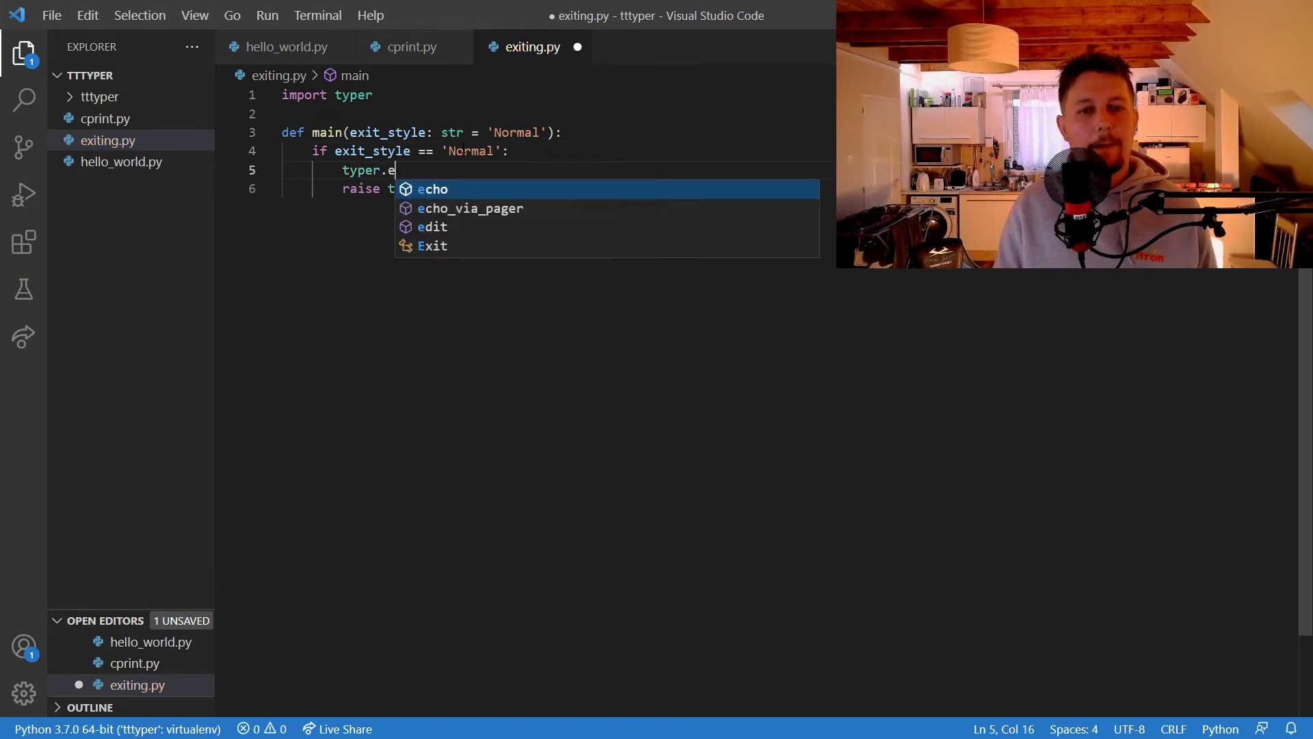
pyautogui.write('c h')
pyautogui.press('BackSpace')
pyautogui.press('BackSpace')
pyautogui.write('h')
pyautogui.press('Tab')
pyautogui.write('()')
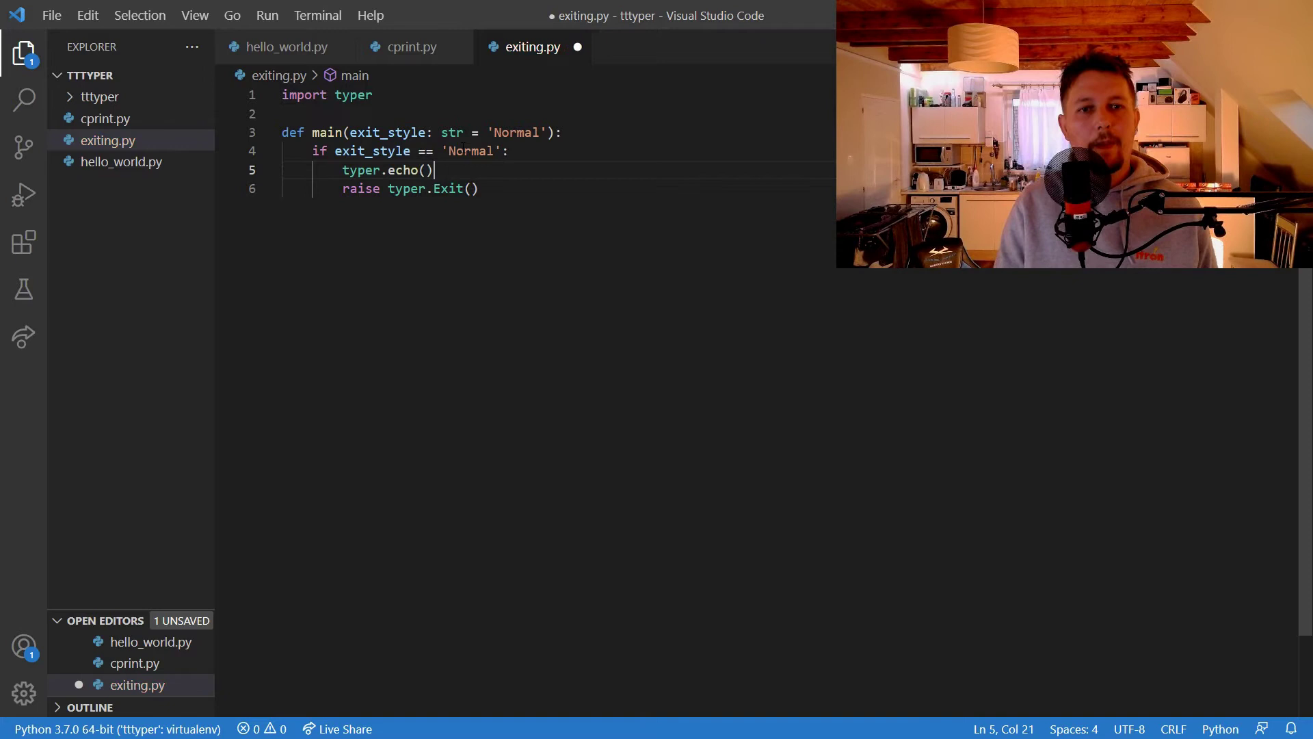
pyautogui.write('Normmal typerr')
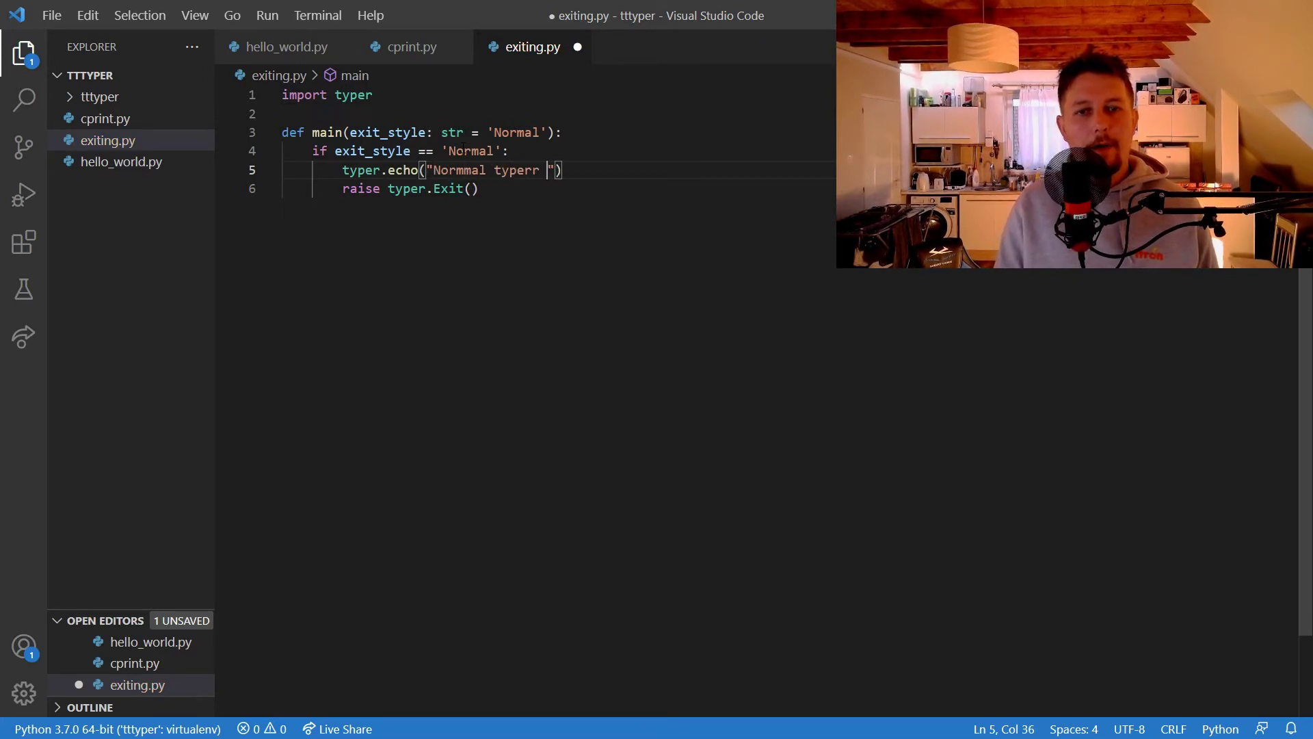
pyautogui.write('xit')
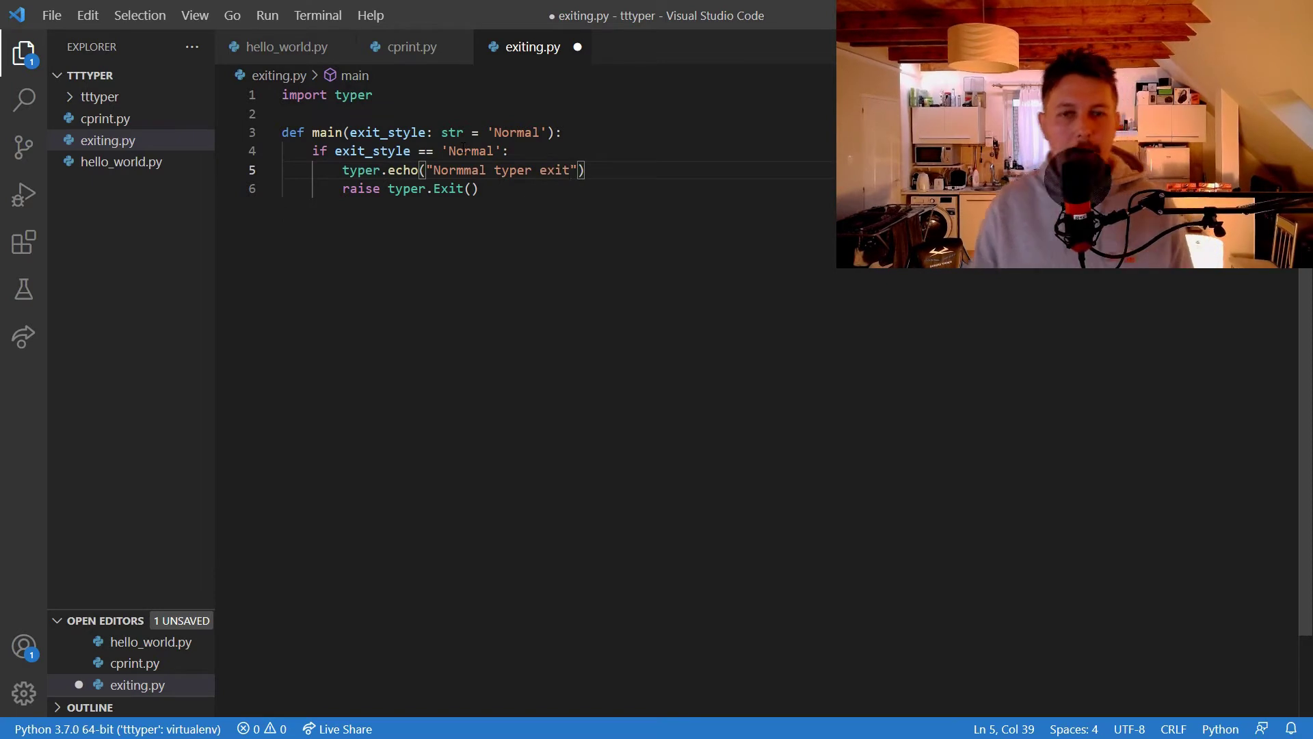
pyautogui.write('!')
pyautogui.press('Up')
pyautogui.press('Up')
pyautogui.press('Up')
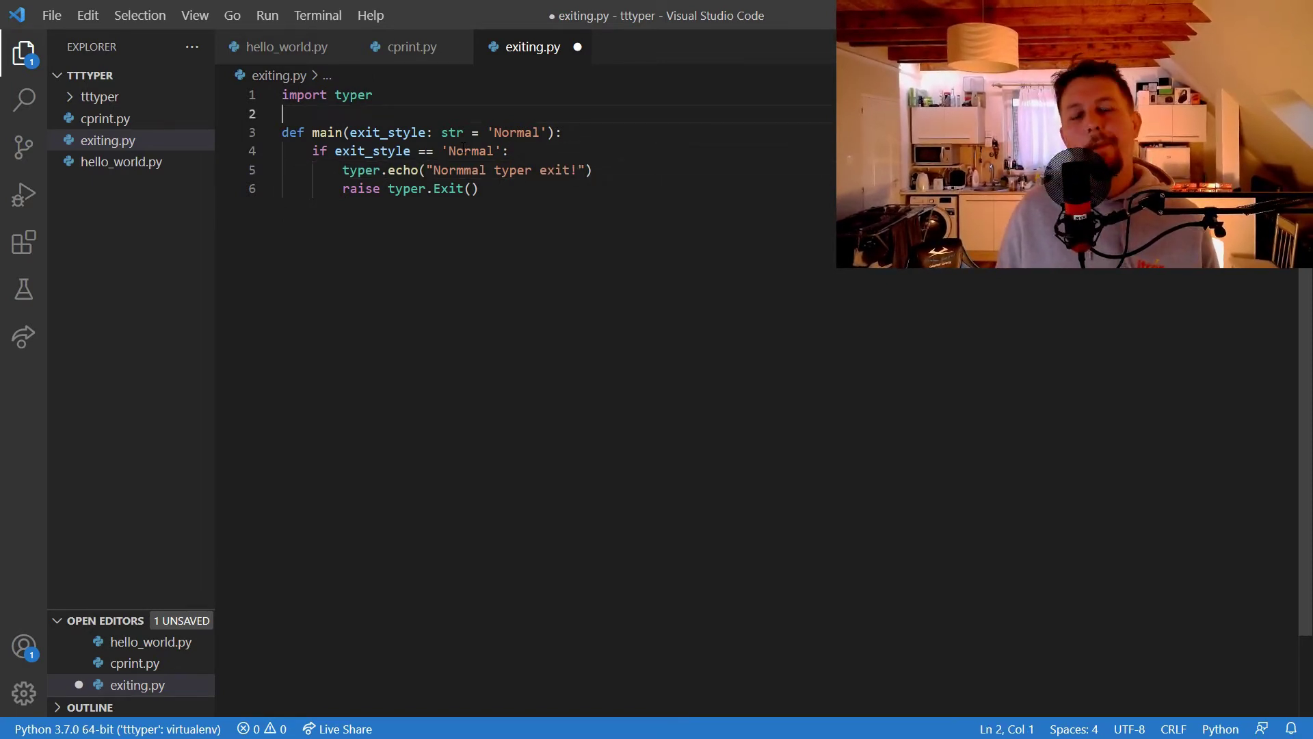
pyautogui.moveTo(131, 251)
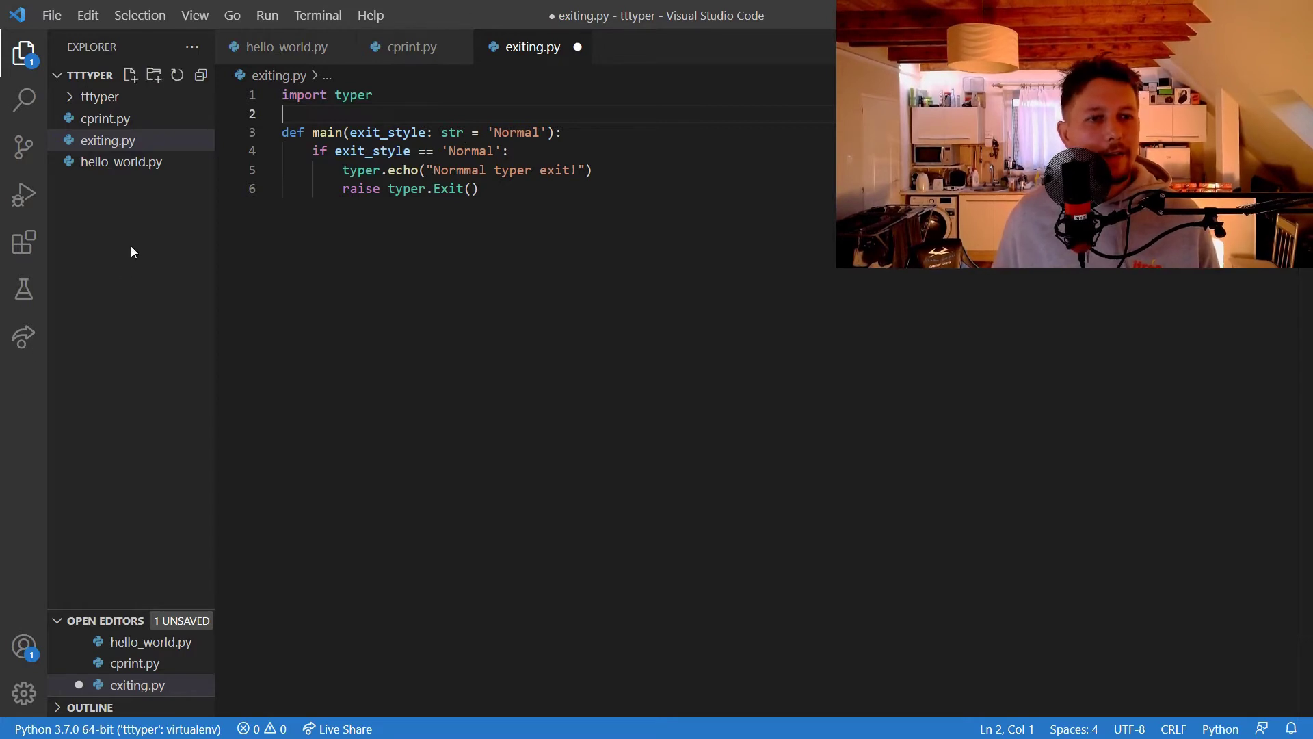
# Look up the colored secho call in cprint.py for reference
pyautogui.click(115, 119)
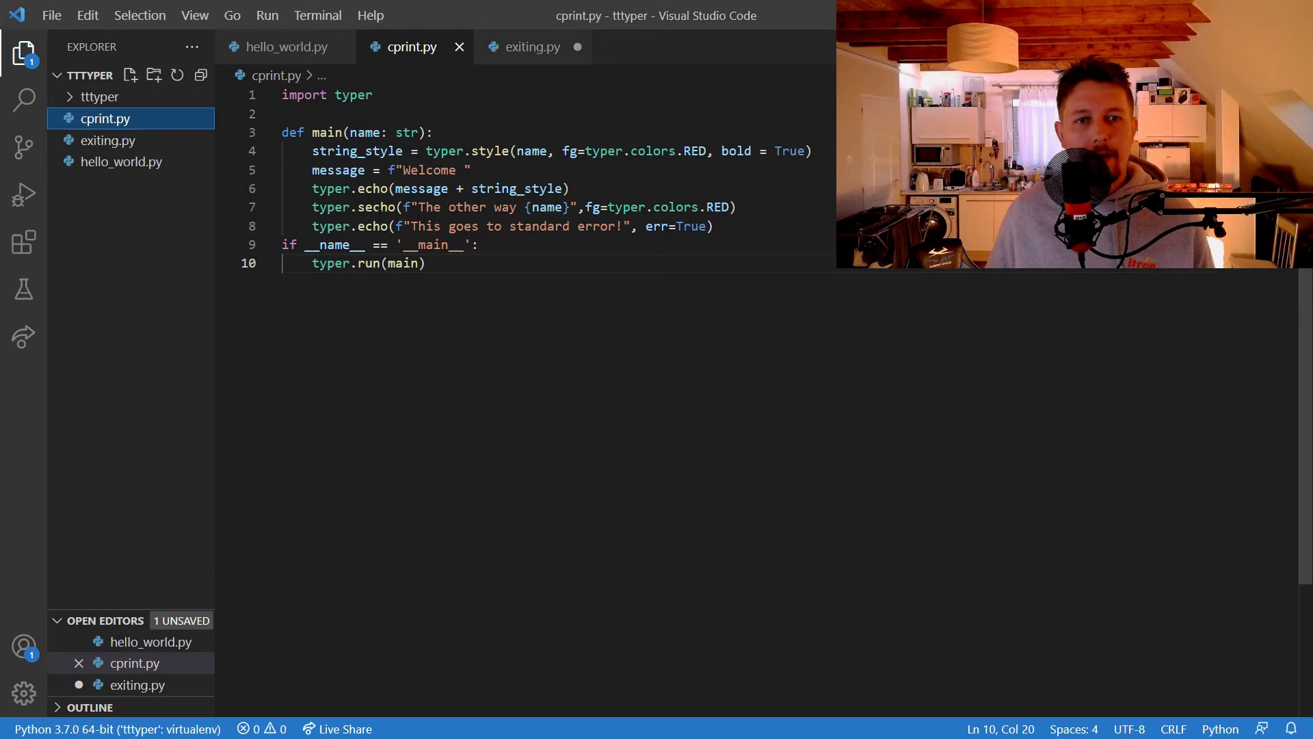
pyautogui.moveTo(381, 207); pyautogui.dragTo(706, 207)
pyautogui.click(765, 209)
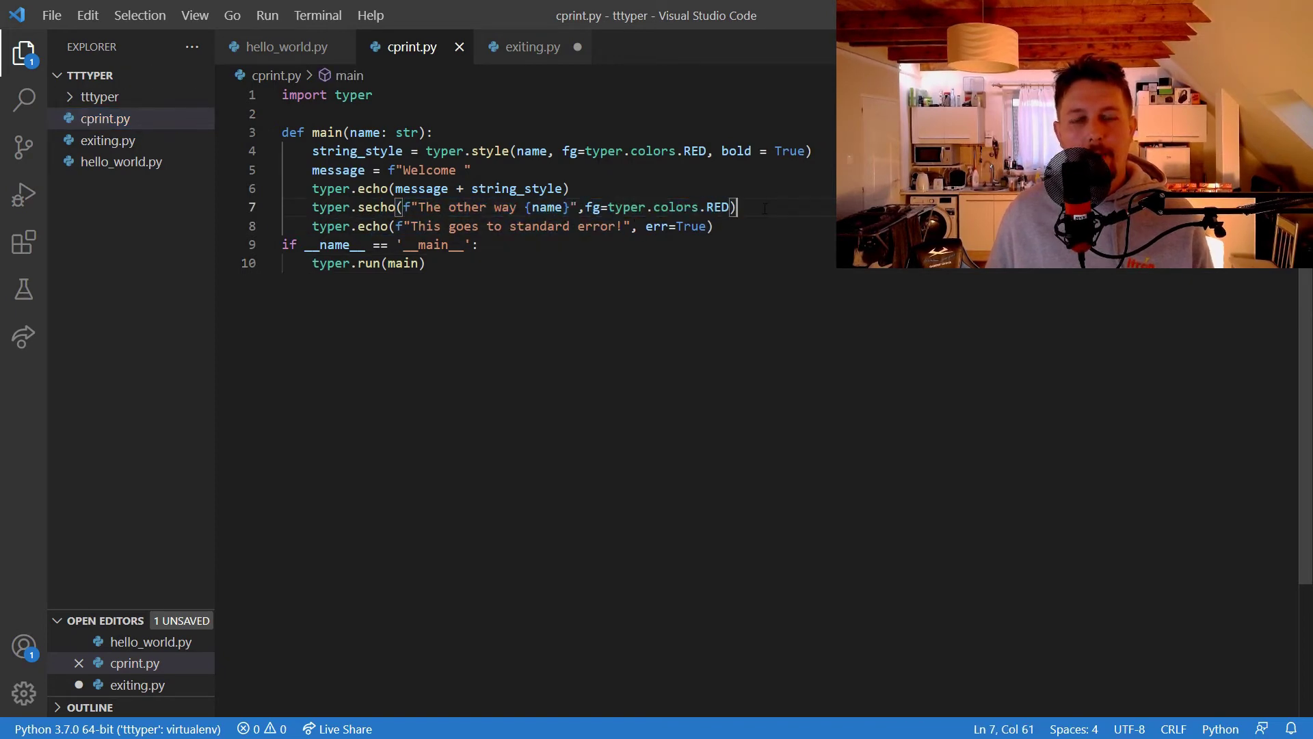
# Change the Normal message to typer.secho with fg=typer.colors.GREEN
pyautogui.click(522, 48)
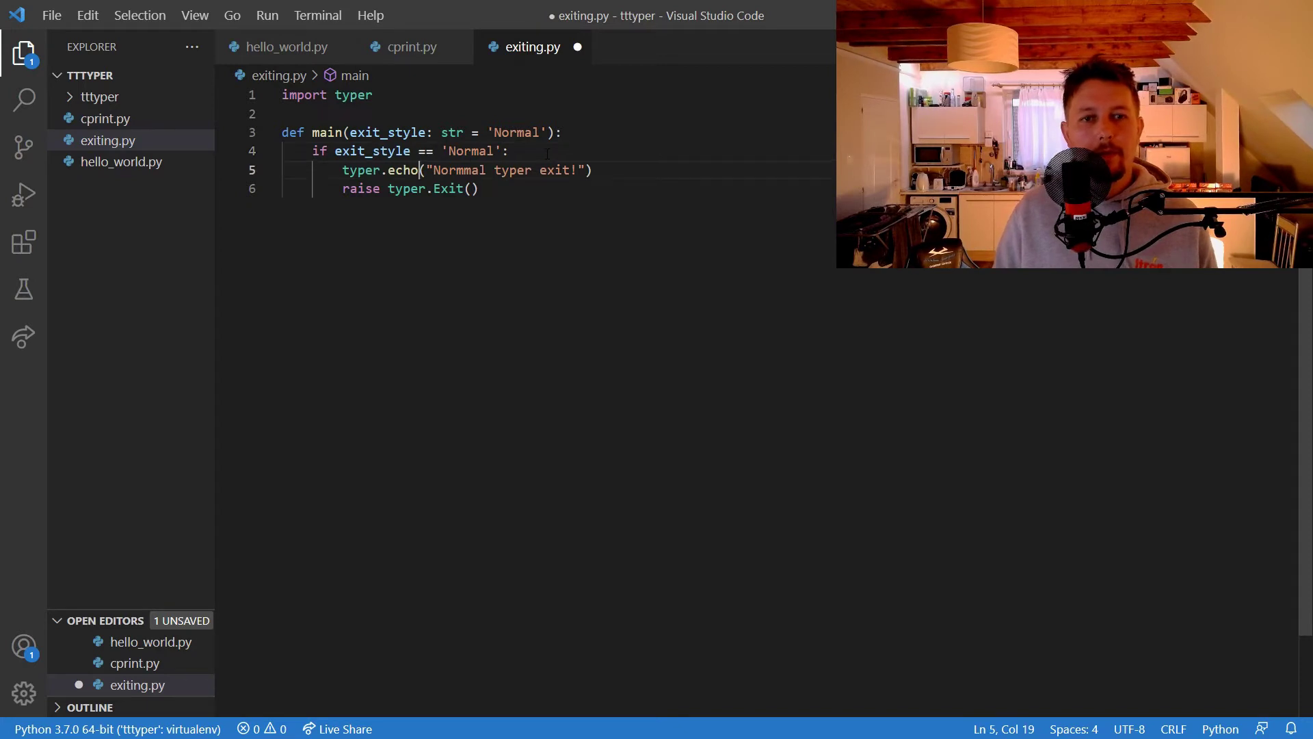
pyautogui.press('Left')
pyautogui.press('Left')
pyautogui.press('Left')
pyautogui.press('Left')
pyautogui.write('s')
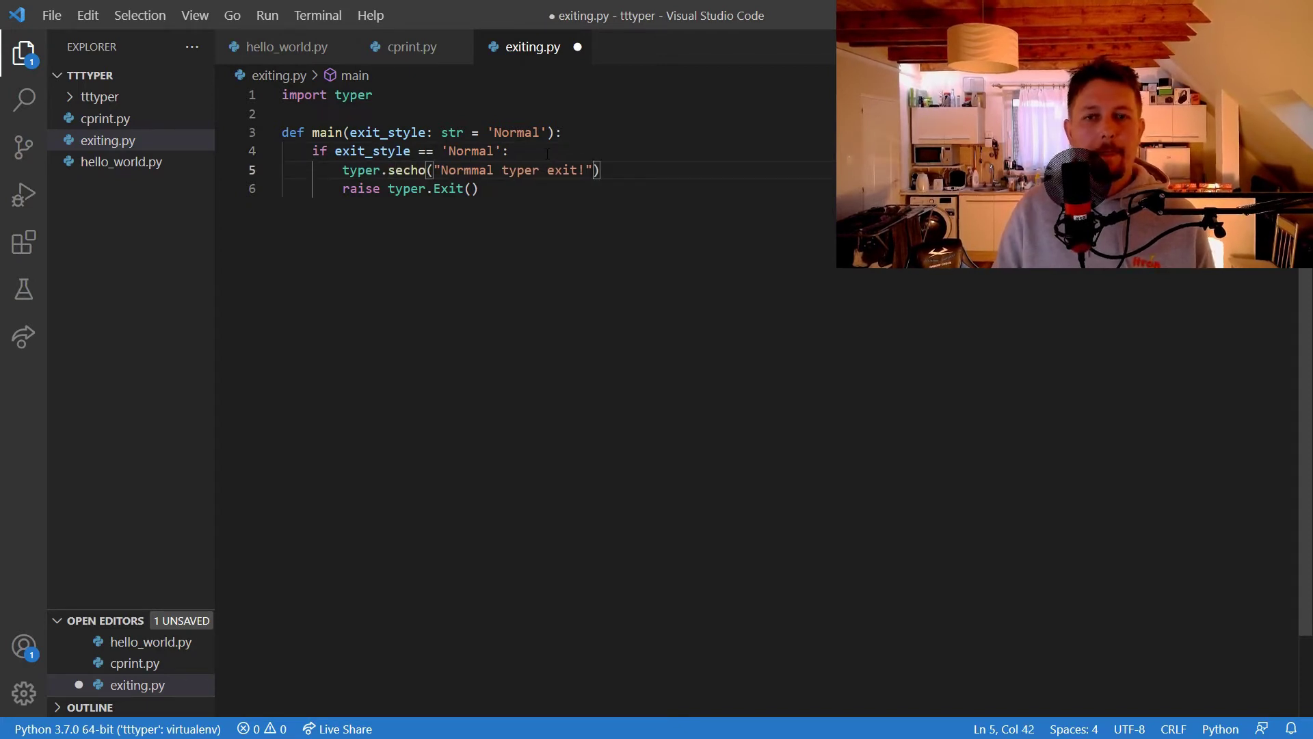
pyautogui.write(', fg=')
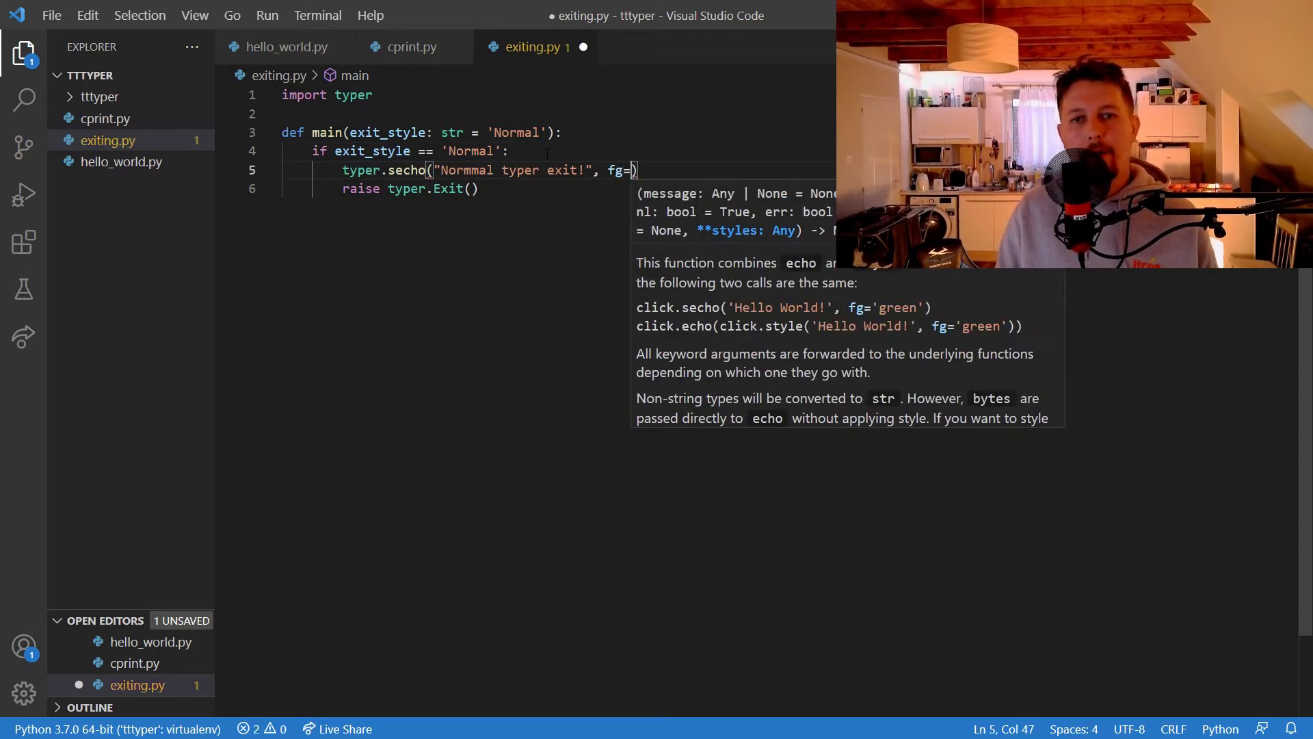
pyautogui.write('typer.')
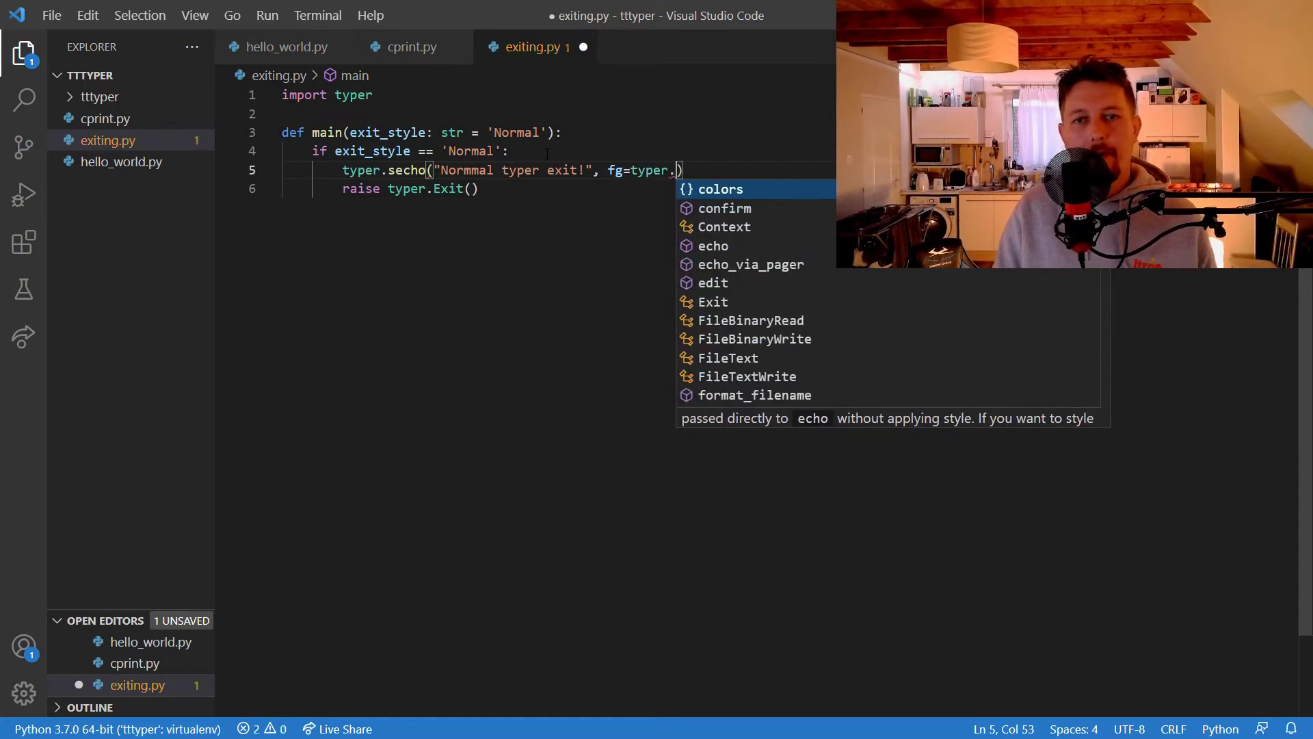
pyautogui.write('colors.G')
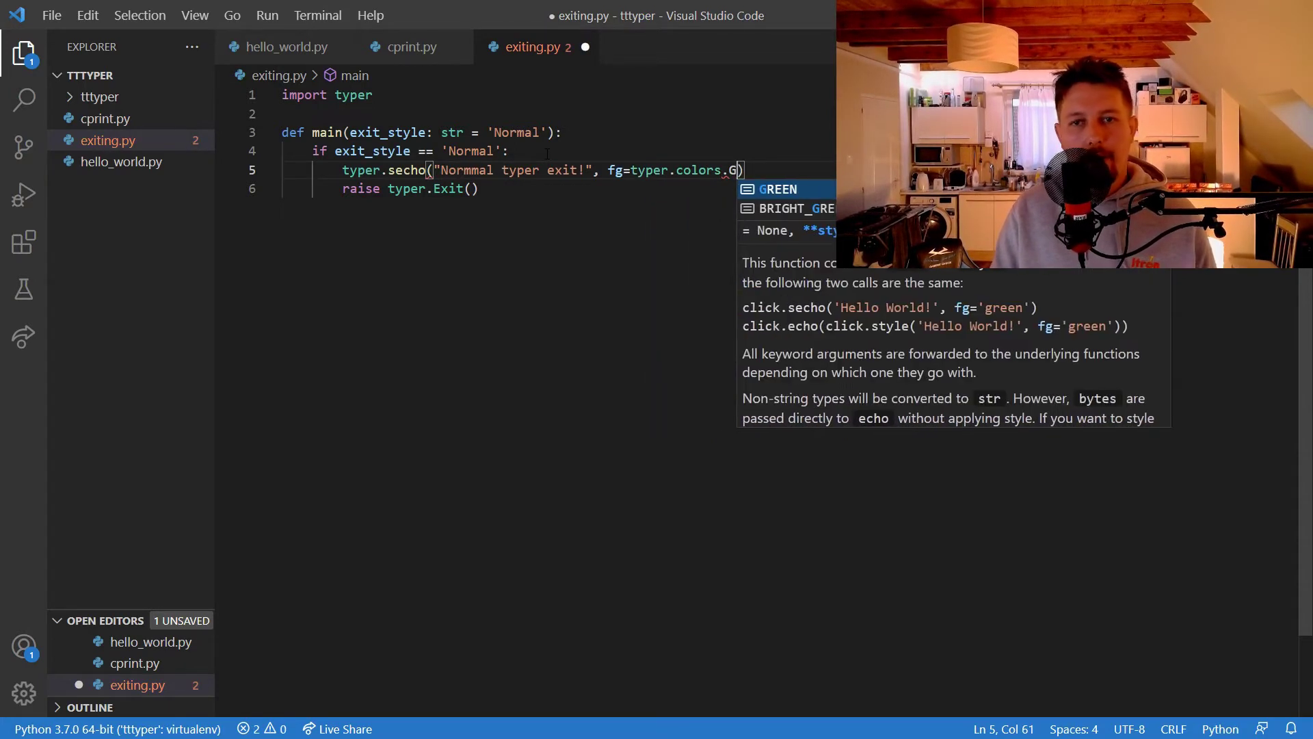
pyautogui.write('RRE')
pyautogui.press('BackSpace')
pyautogui.press('BackSpace')
pyautogui.write('E')
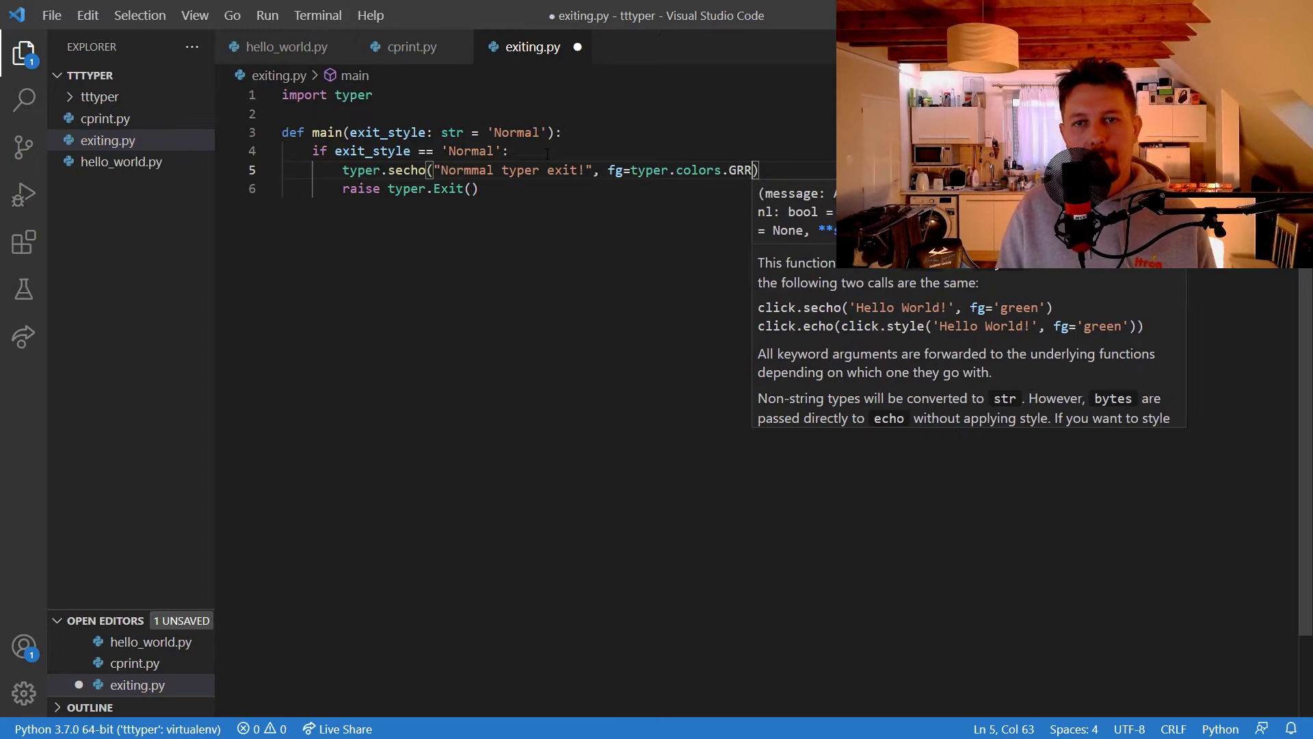
pyautogui.write('E')
pyautogui.press('Return')
pyautogui.write(')')
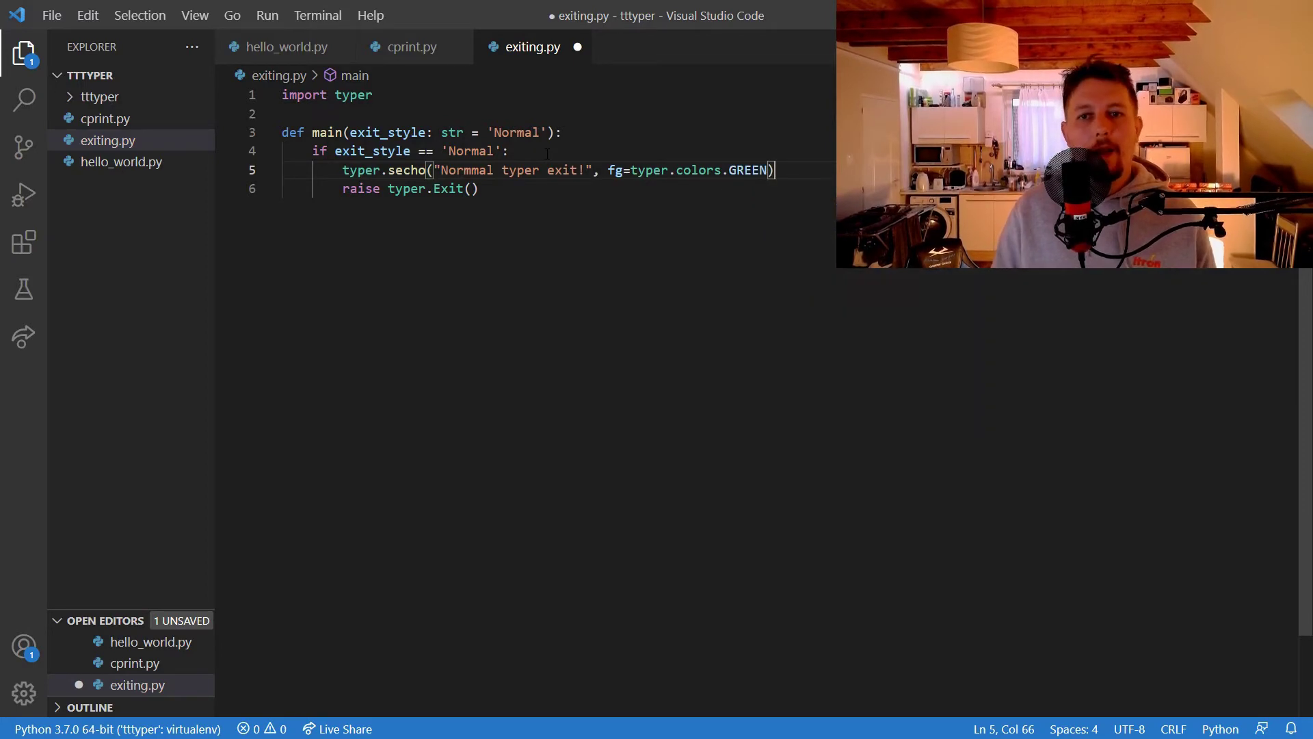
# Add elif exit_style == 'Error': printing "Exiting with error" via typer.secho
pyautogui.press('Down')
pyautogui.press('Return')
pyautogui.write('eli')
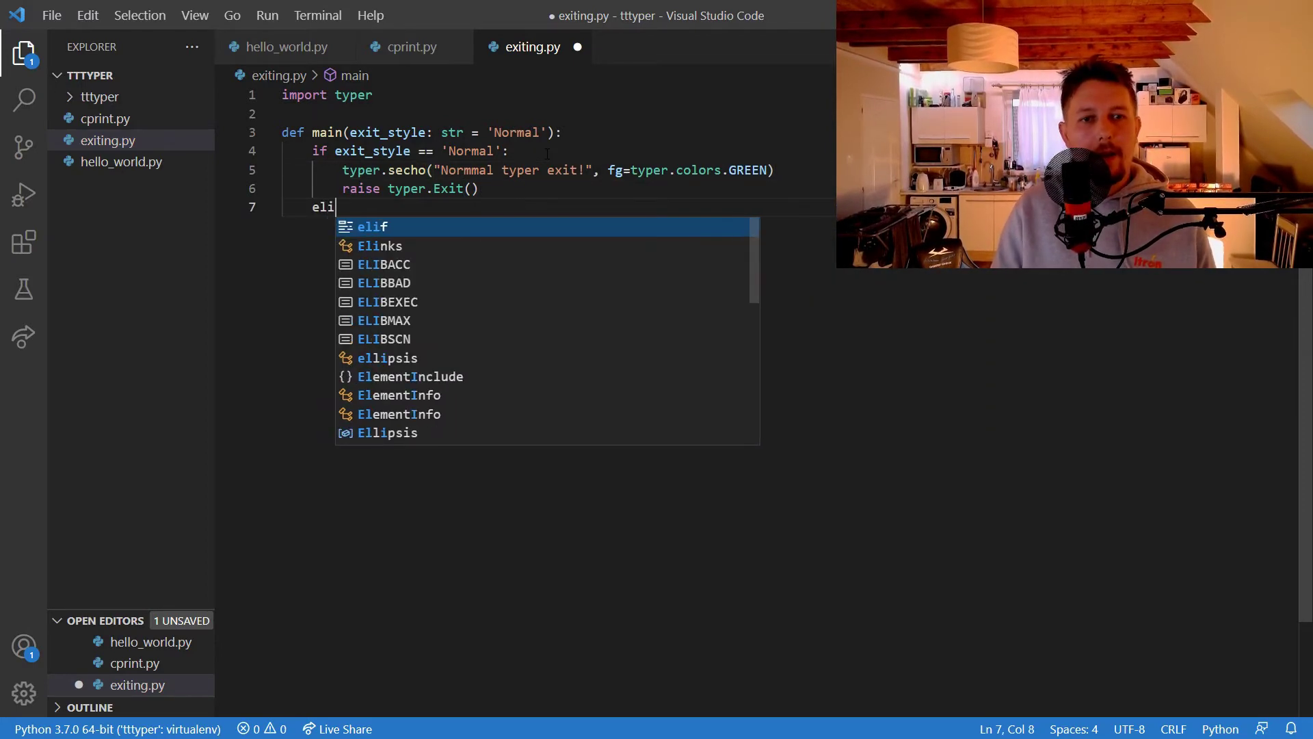
pyautogui.write('f exit')
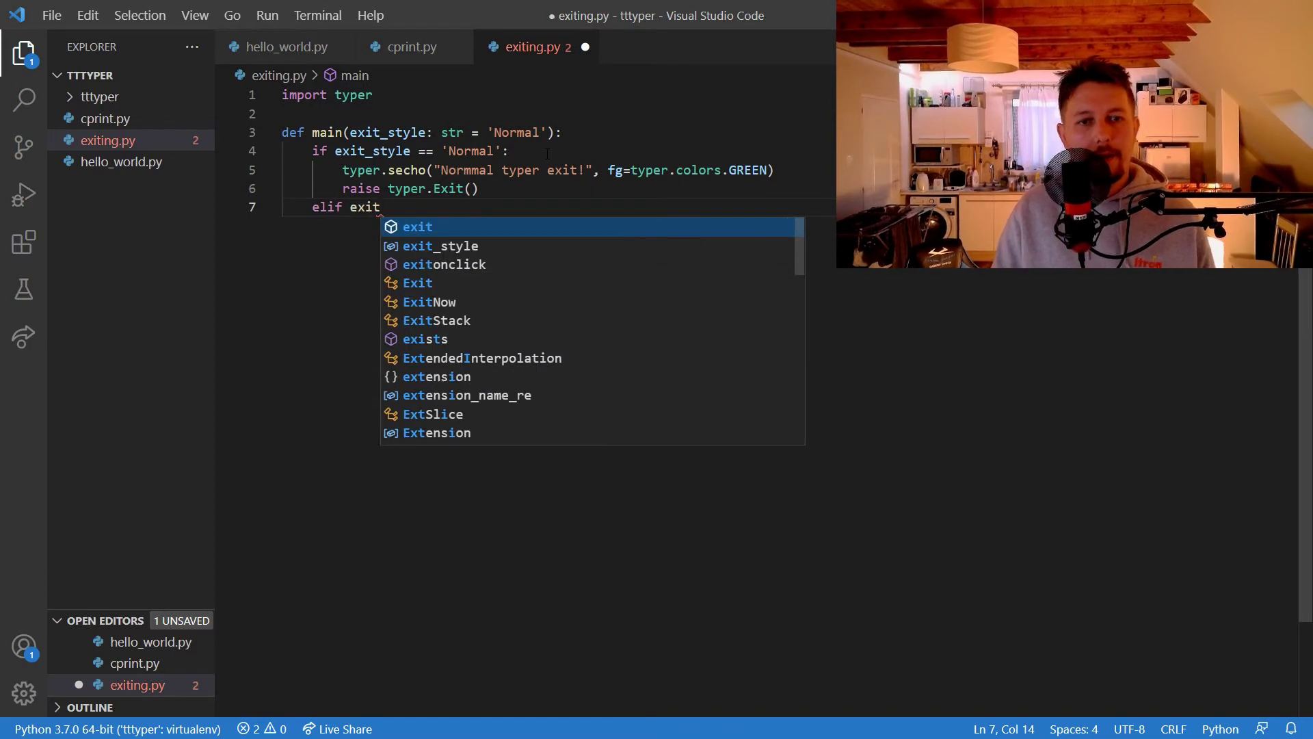
pyautogui.press('Down')
pyautogui.press('Return')
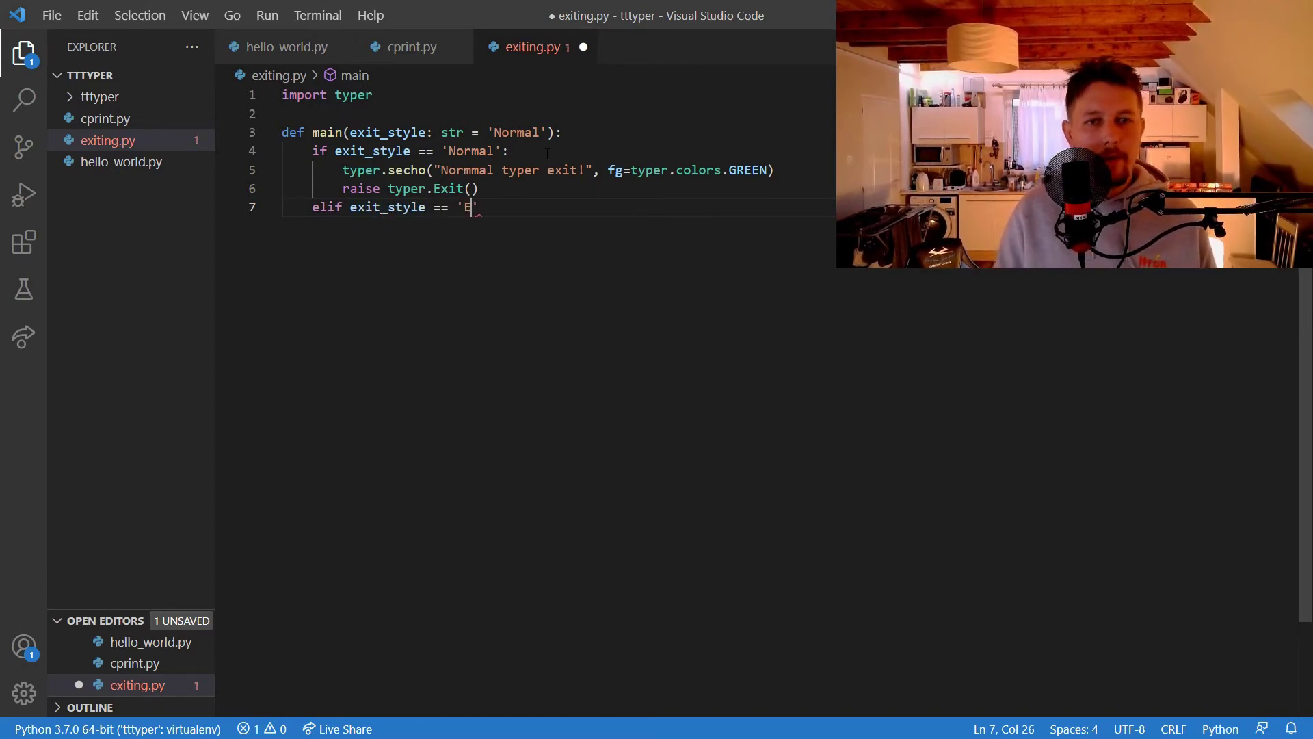
pyautogui.write('rror')
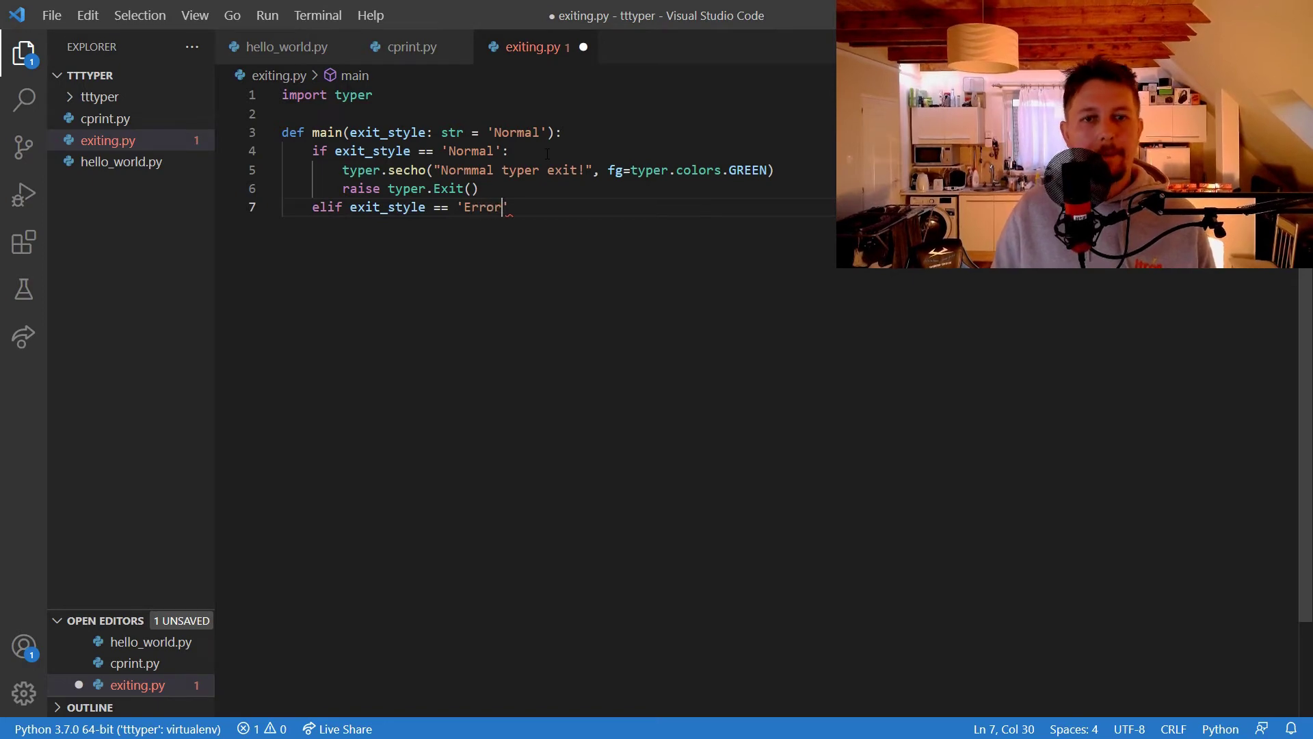
pyautogui.write('yper.')
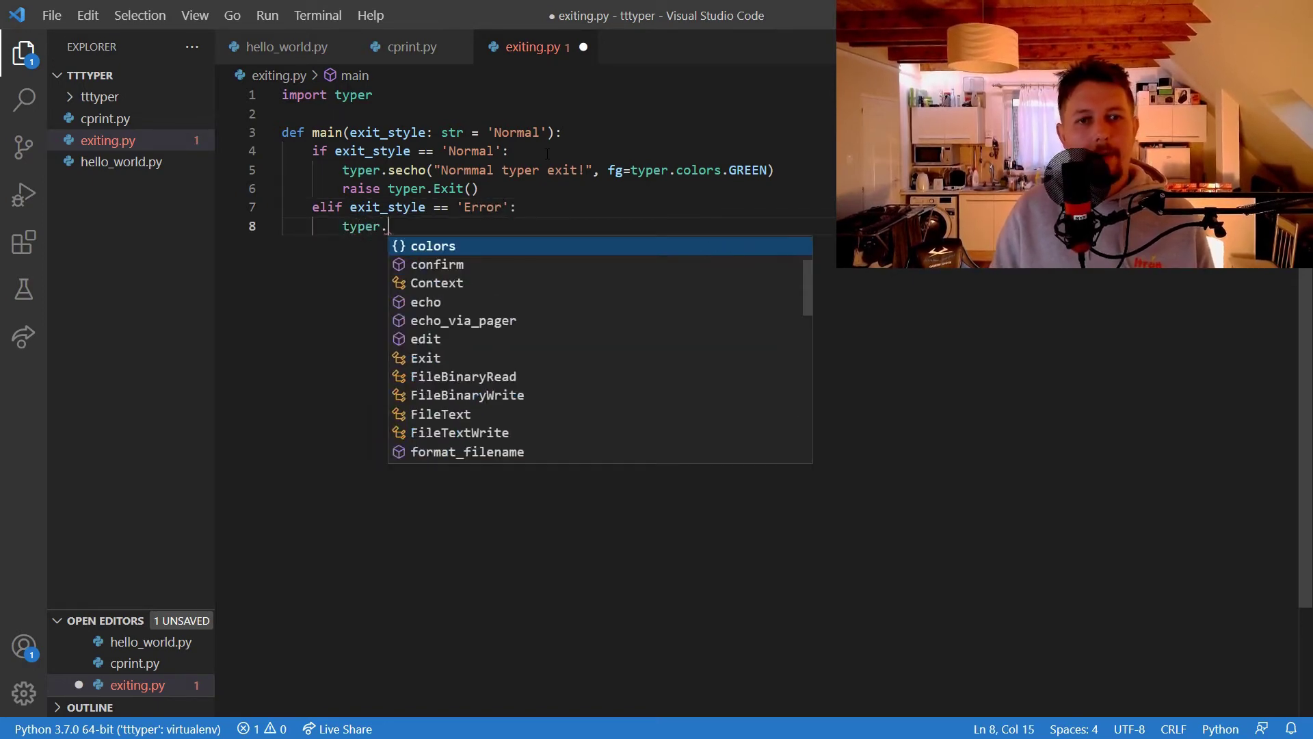
pyautogui.write('sec')
pyautogui.press('Tab')
pyautogui.write('(')
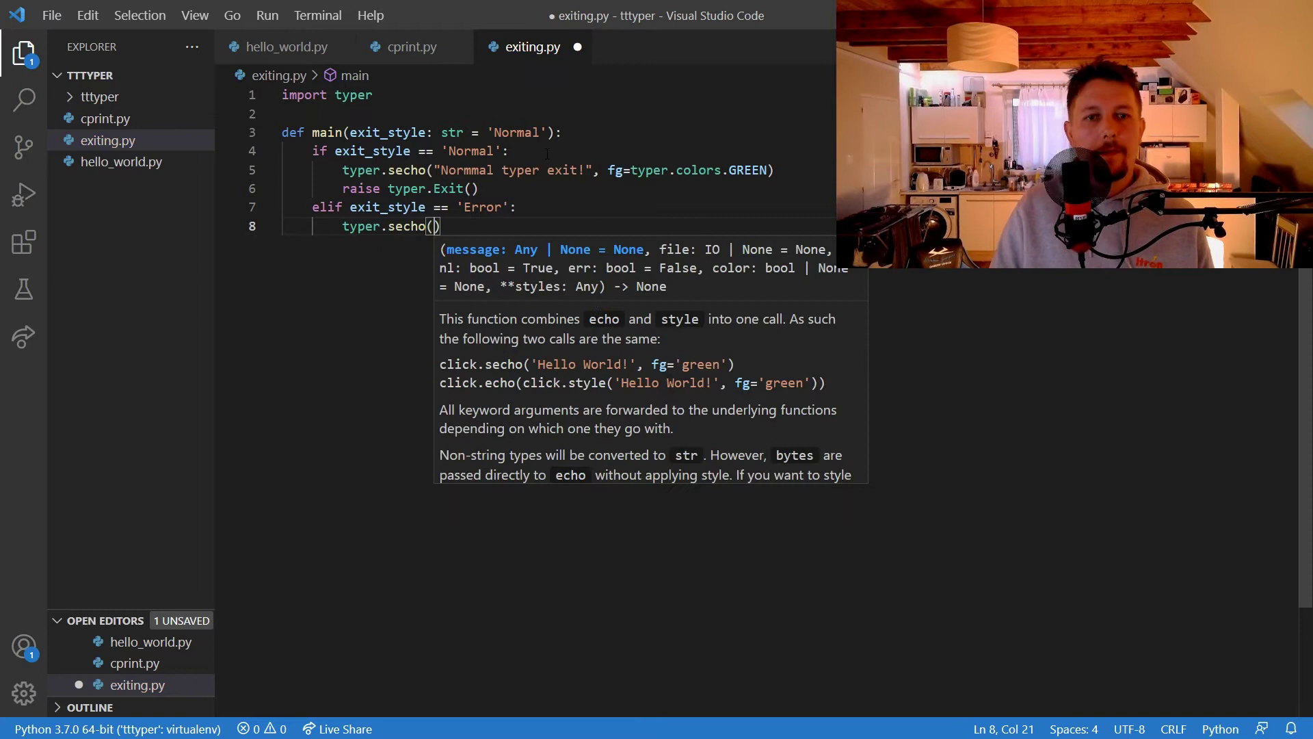
pyautogui.write('"Ex')
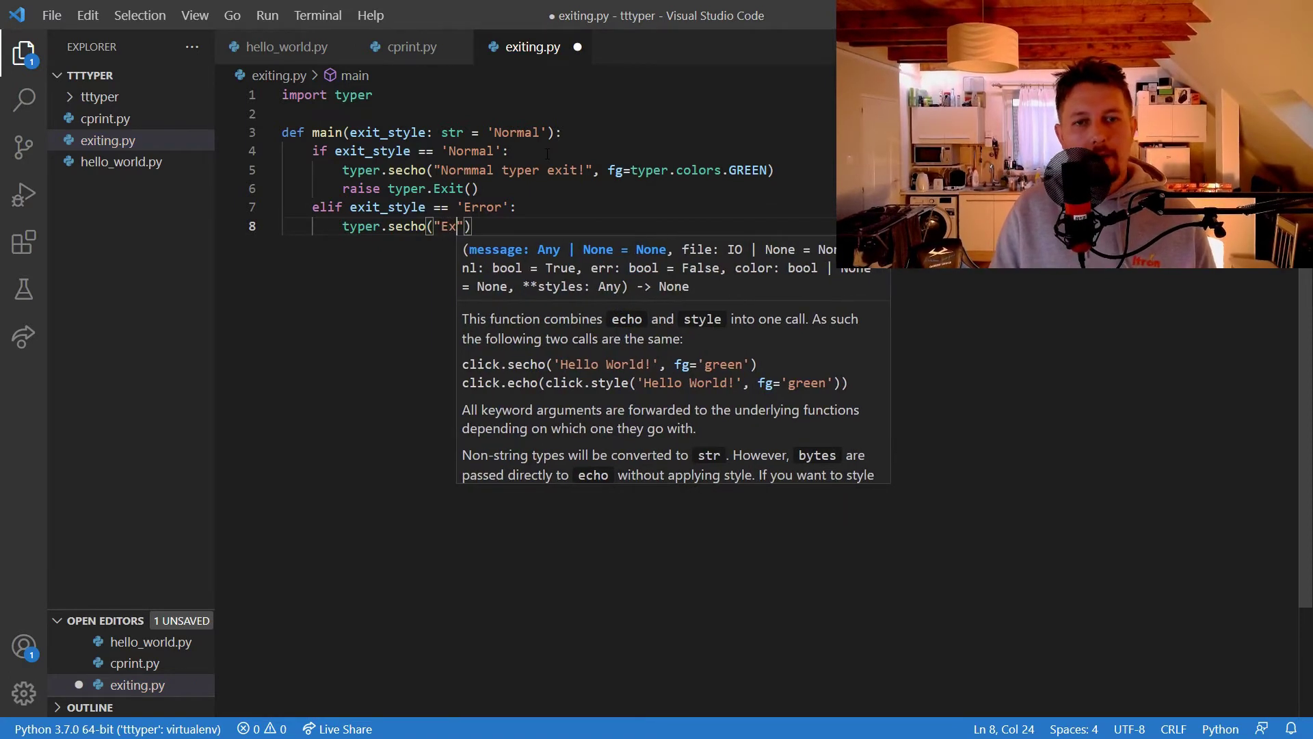
pyautogui.write('iting with err')
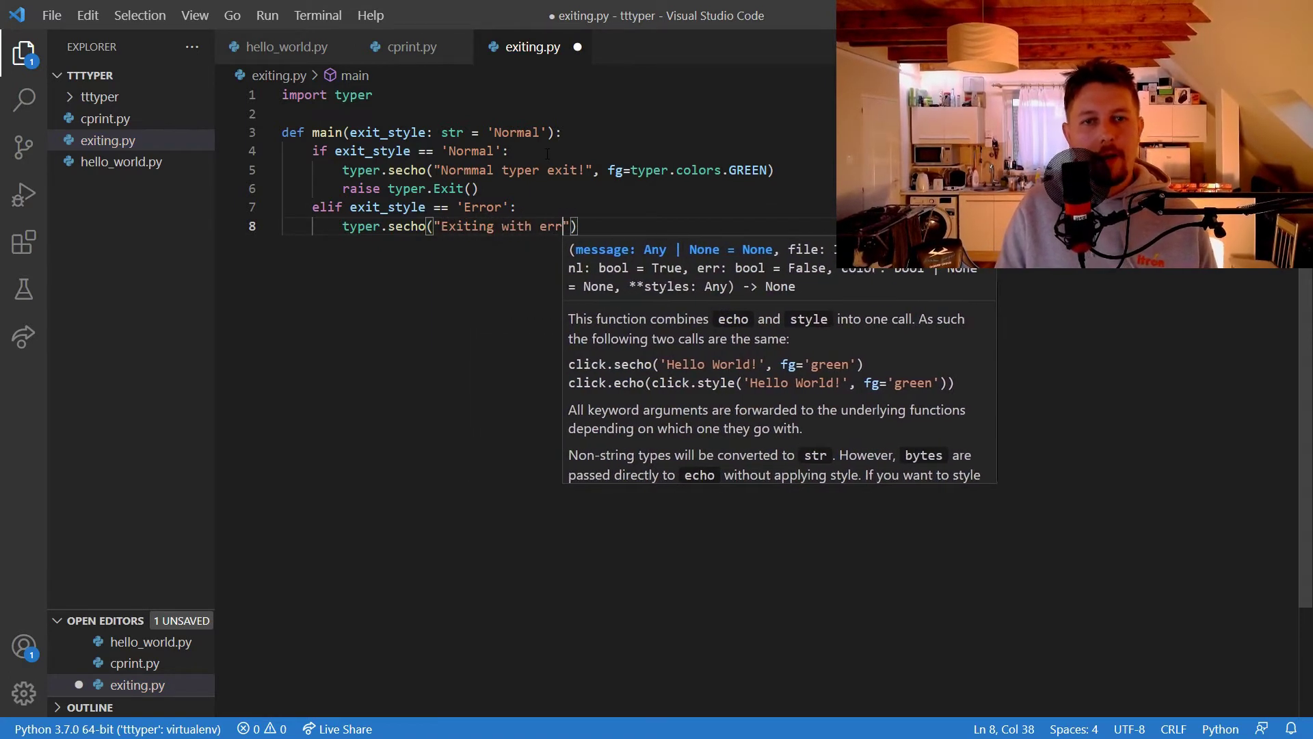
pyautogui.write('or')
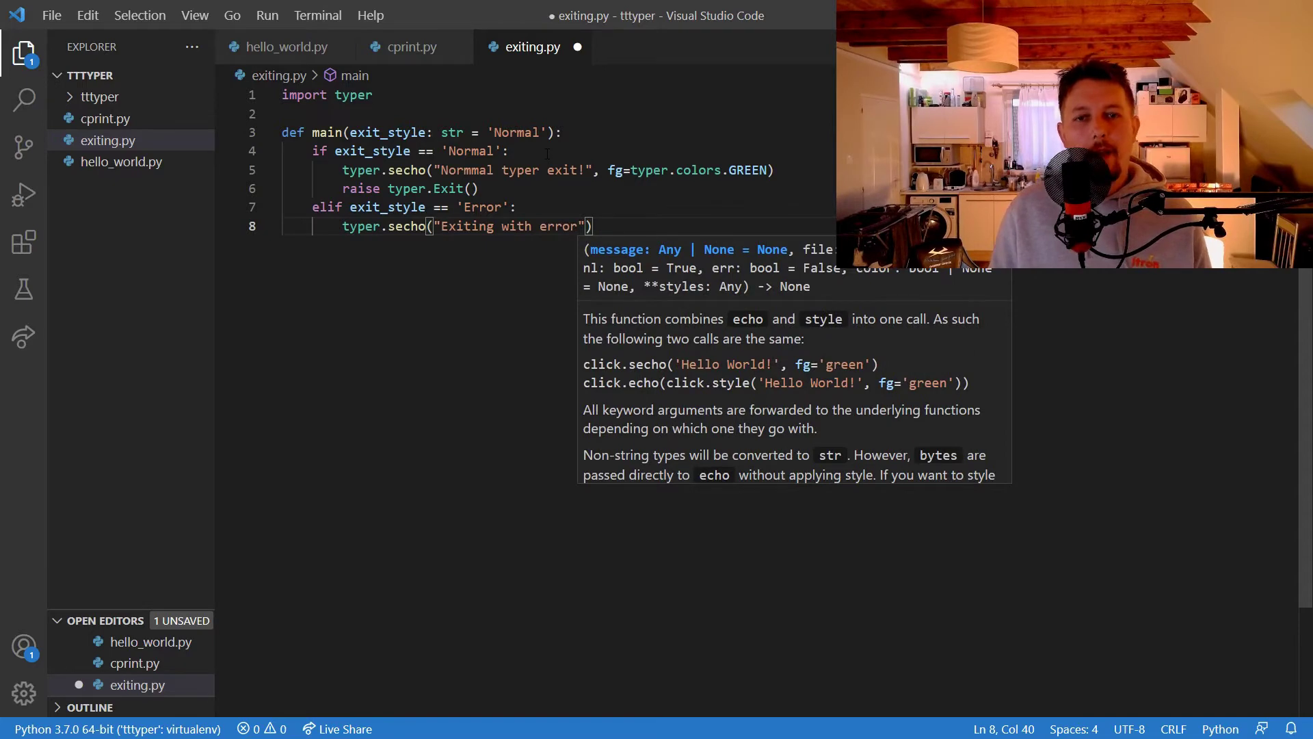
pyautogui.press('Escape')
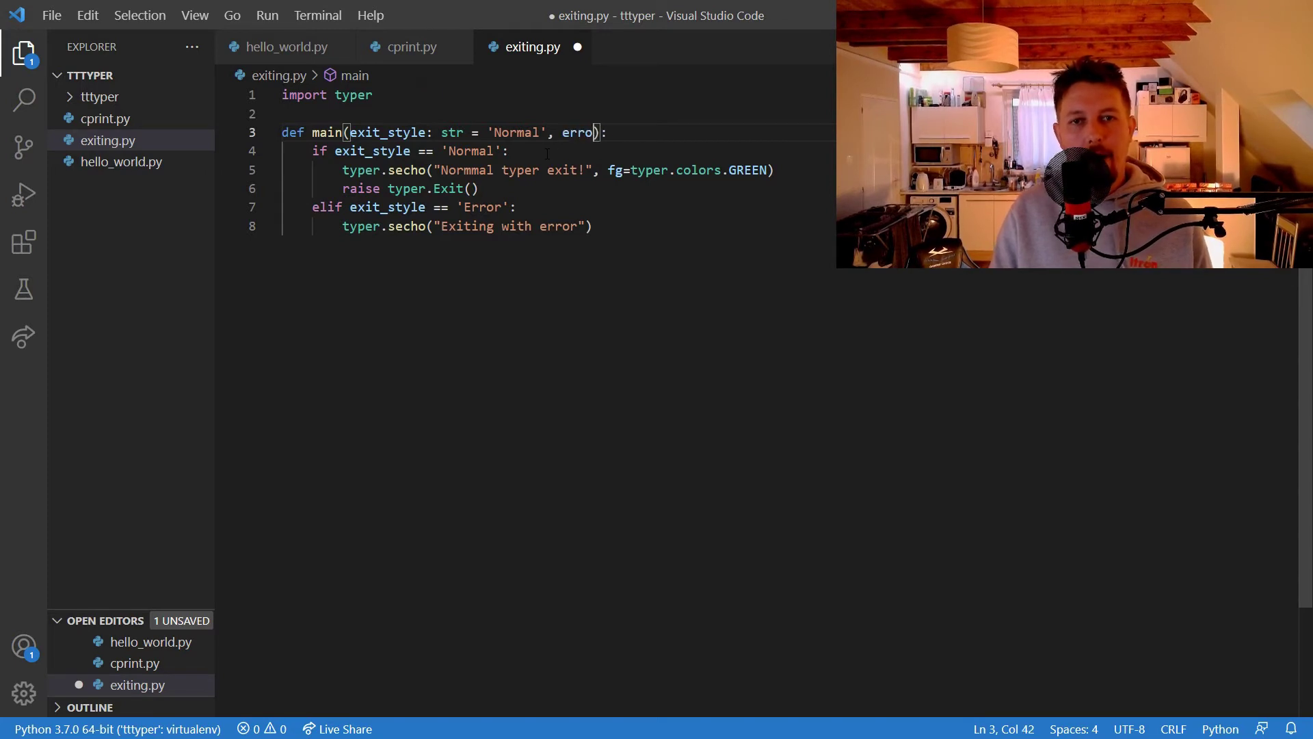
pyautogui.write('r_code =/')
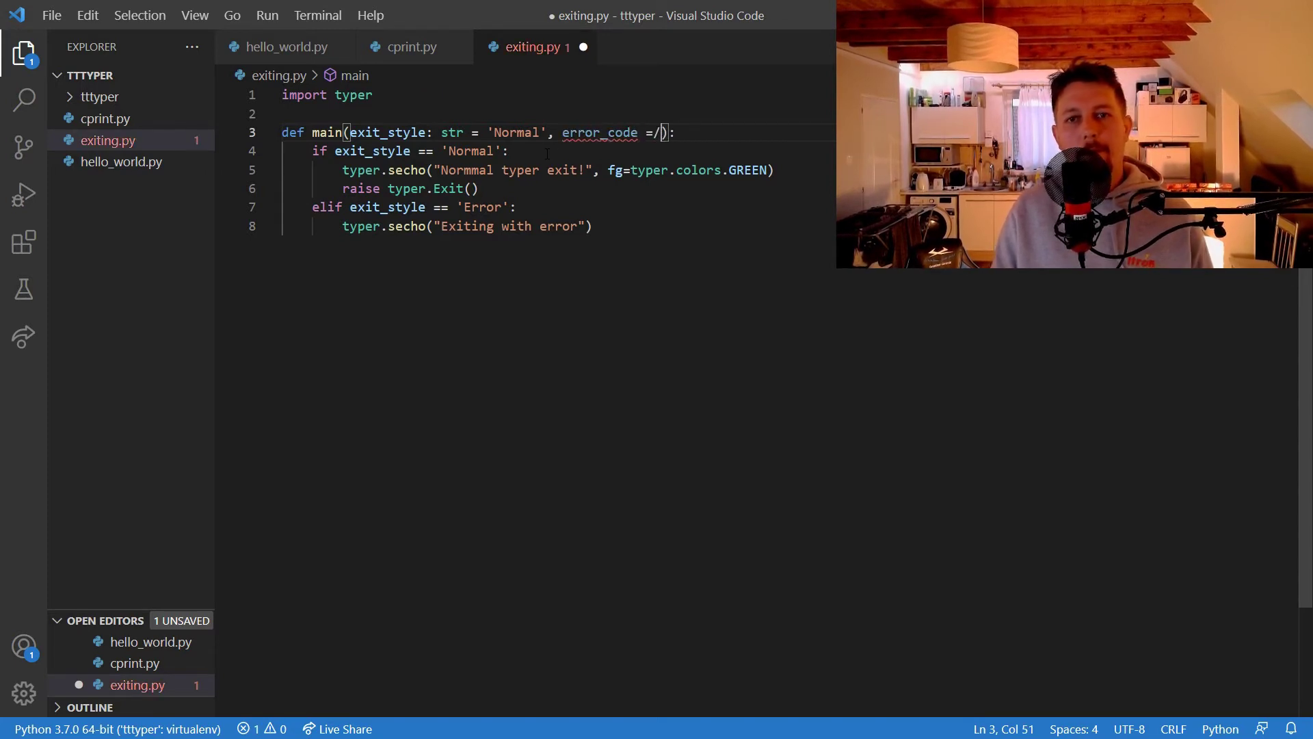
# Add error_code: int = 0 to main's signature and save exiting.py
pyautogui.press('BackSpace')
pyautogui.press('BackSpace')
pyautogui.write(': int')
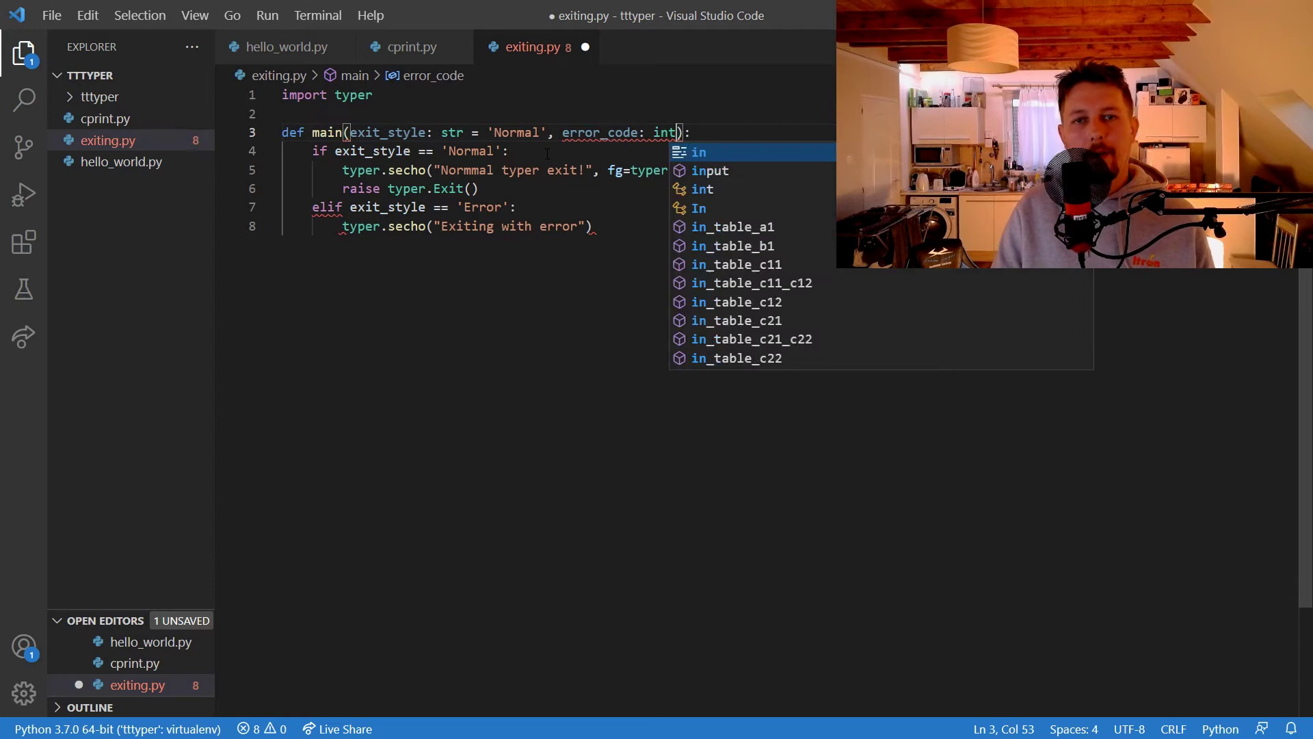
pyautogui.write(' =')
pyautogui.press('BackSpace')
pyautogui.write('0')
pyautogui.hotkey('ctrl', 's')
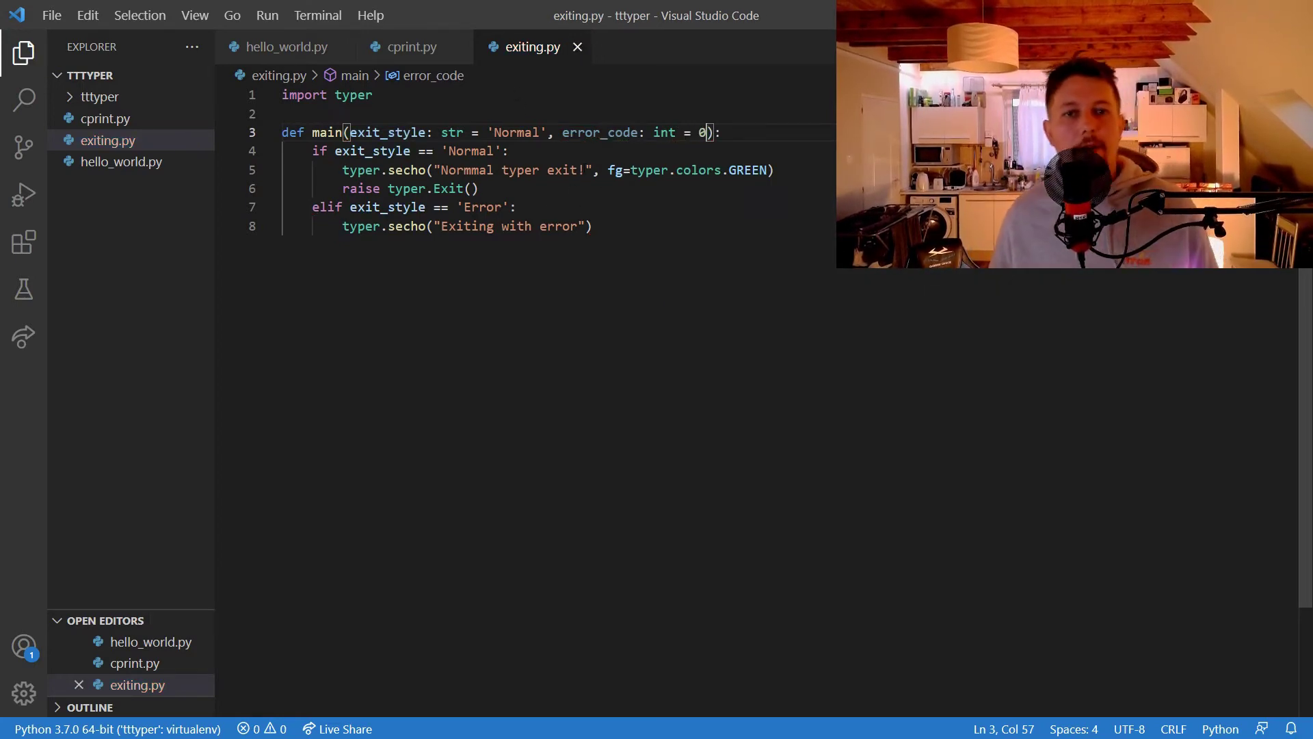
# Fix 'Normmal' and make the Normal message an f-string showing {error_code}
pyautogui.click(472, 169)
pyautogui.press('BackSpace')
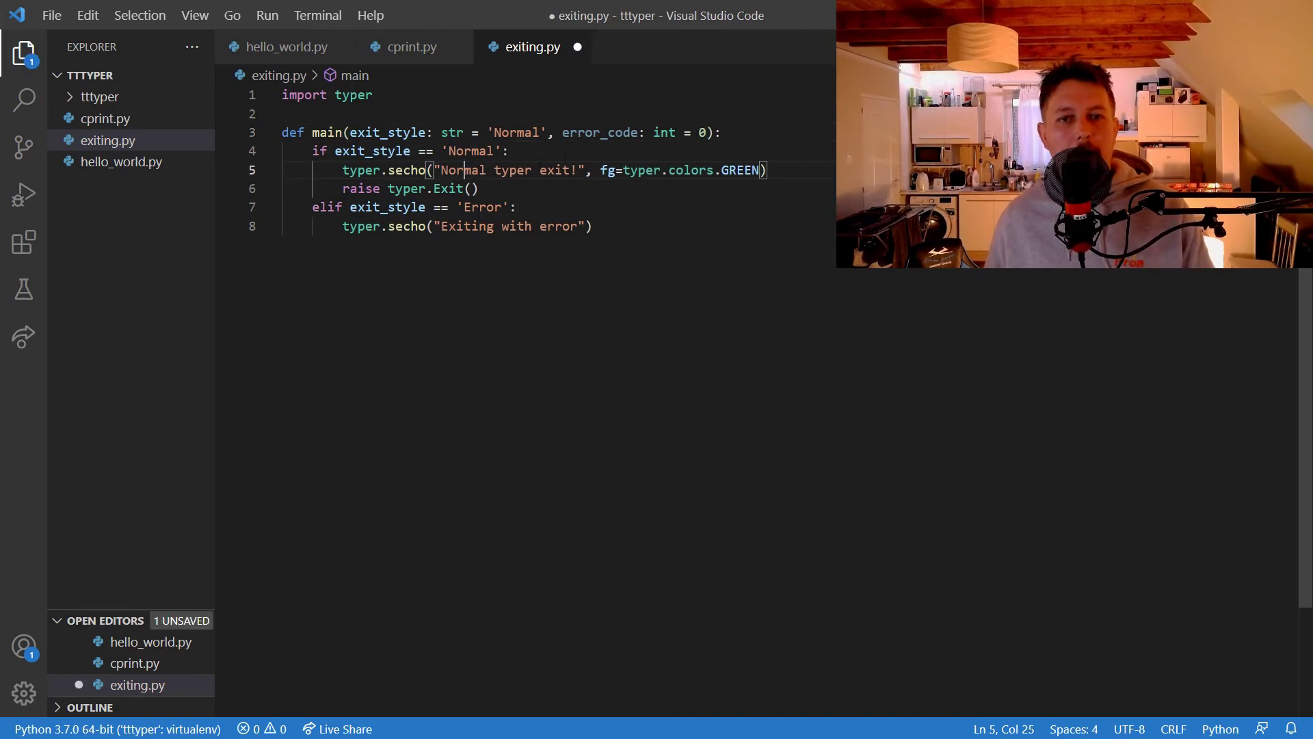
pyautogui.write('wi')
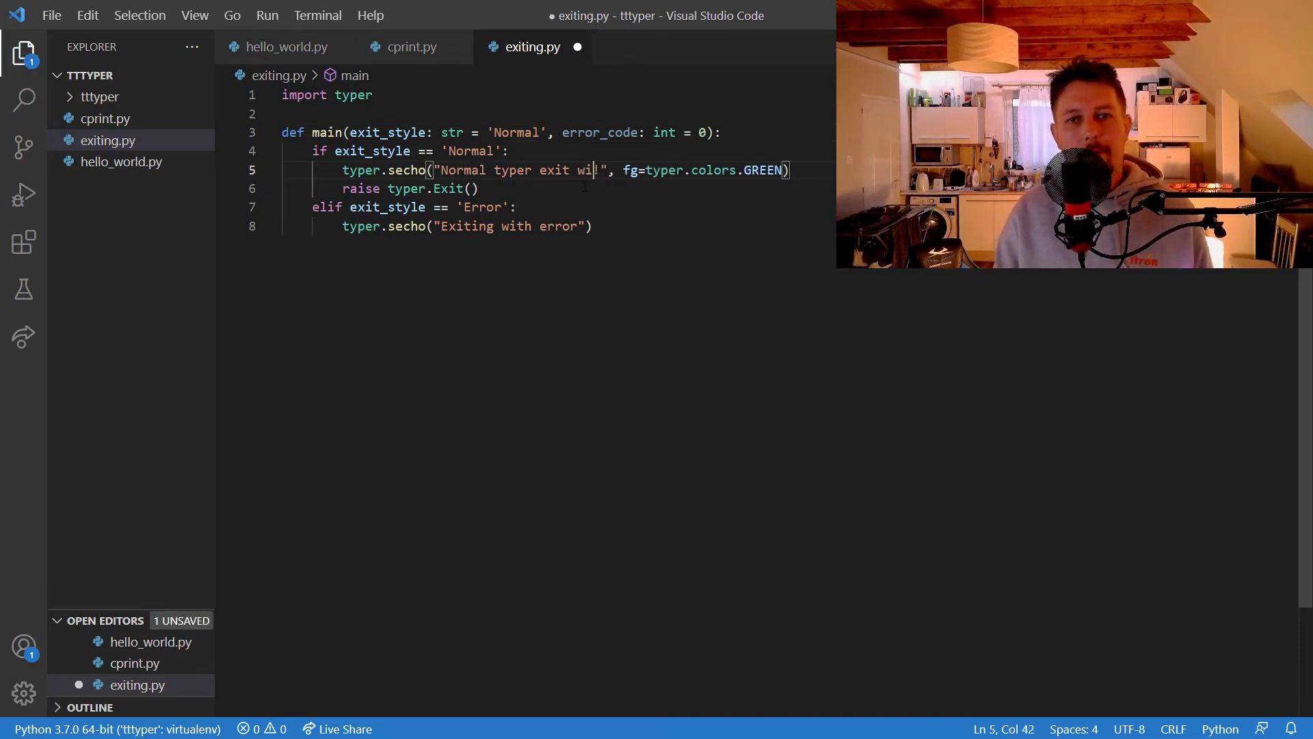
pyautogui.write('th code: {')
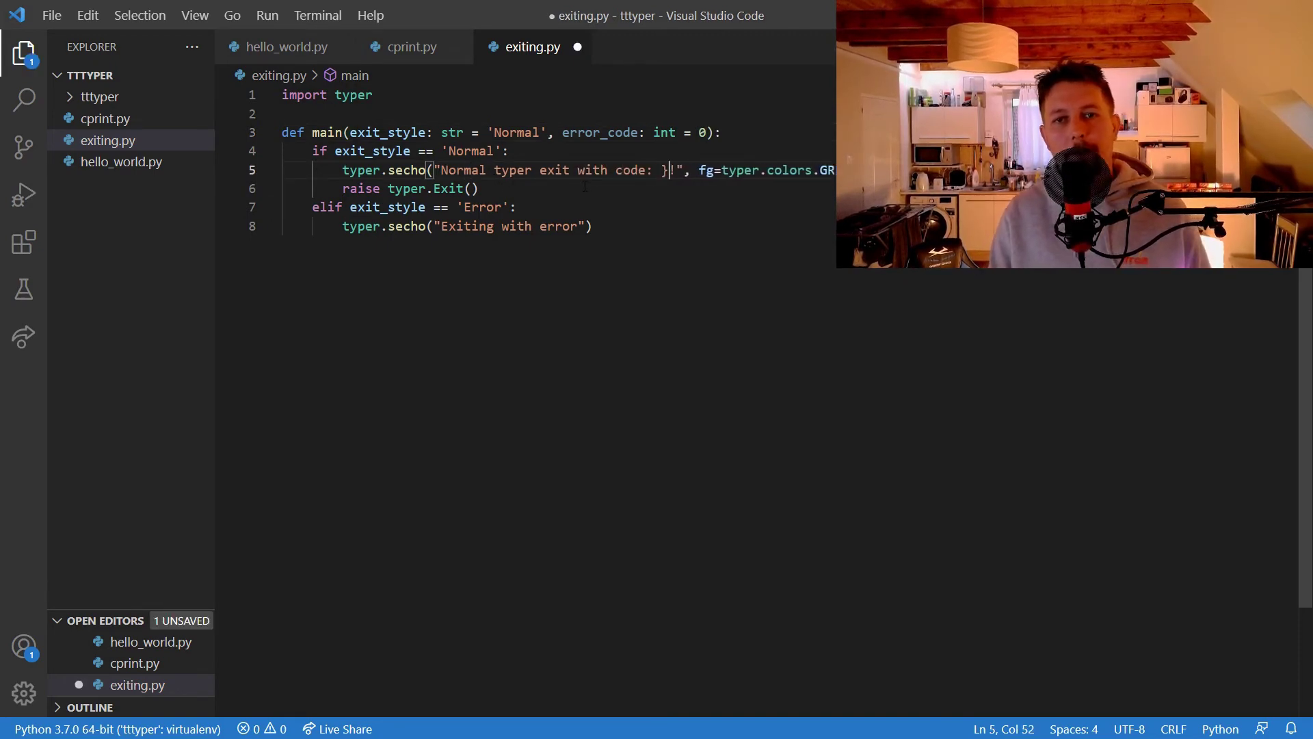
pyautogui.write('}')
pyautogui.press('BackSpace')
pyautogui.press('BackSpace')
pyautogui.write('{}')
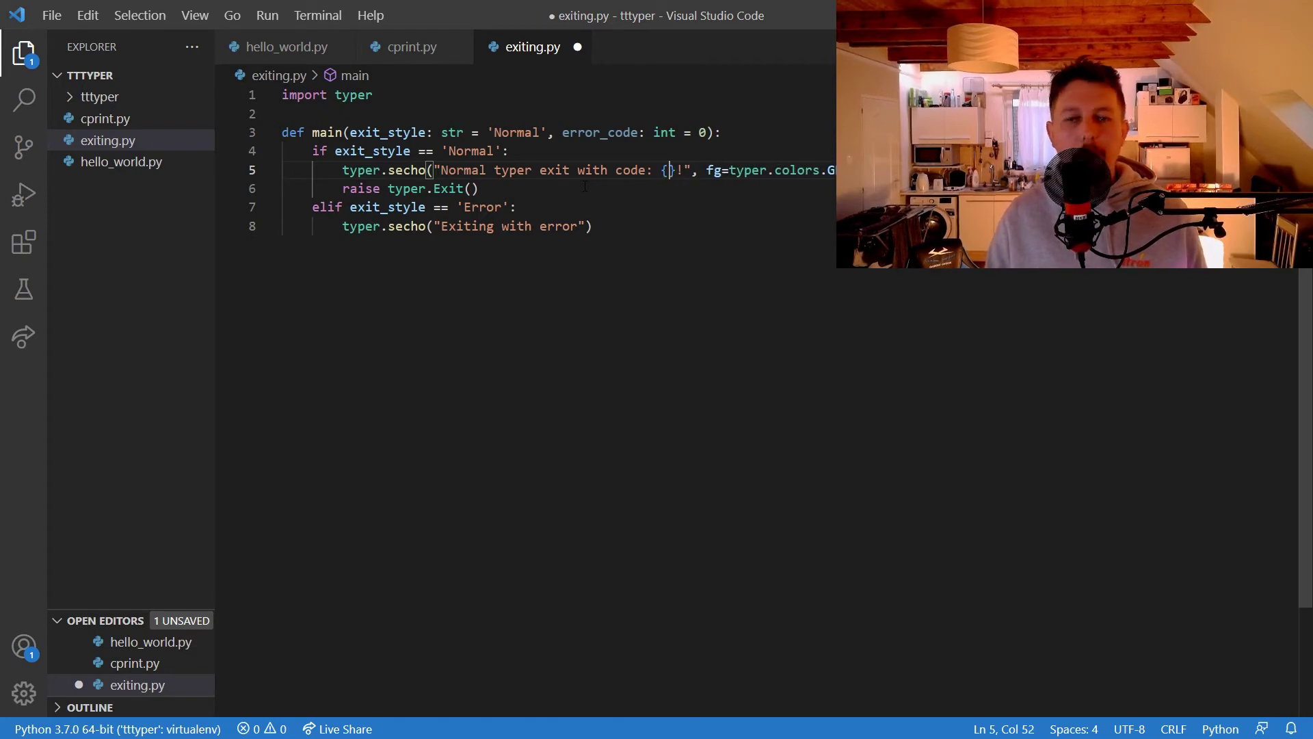
pyautogui.write('eror')
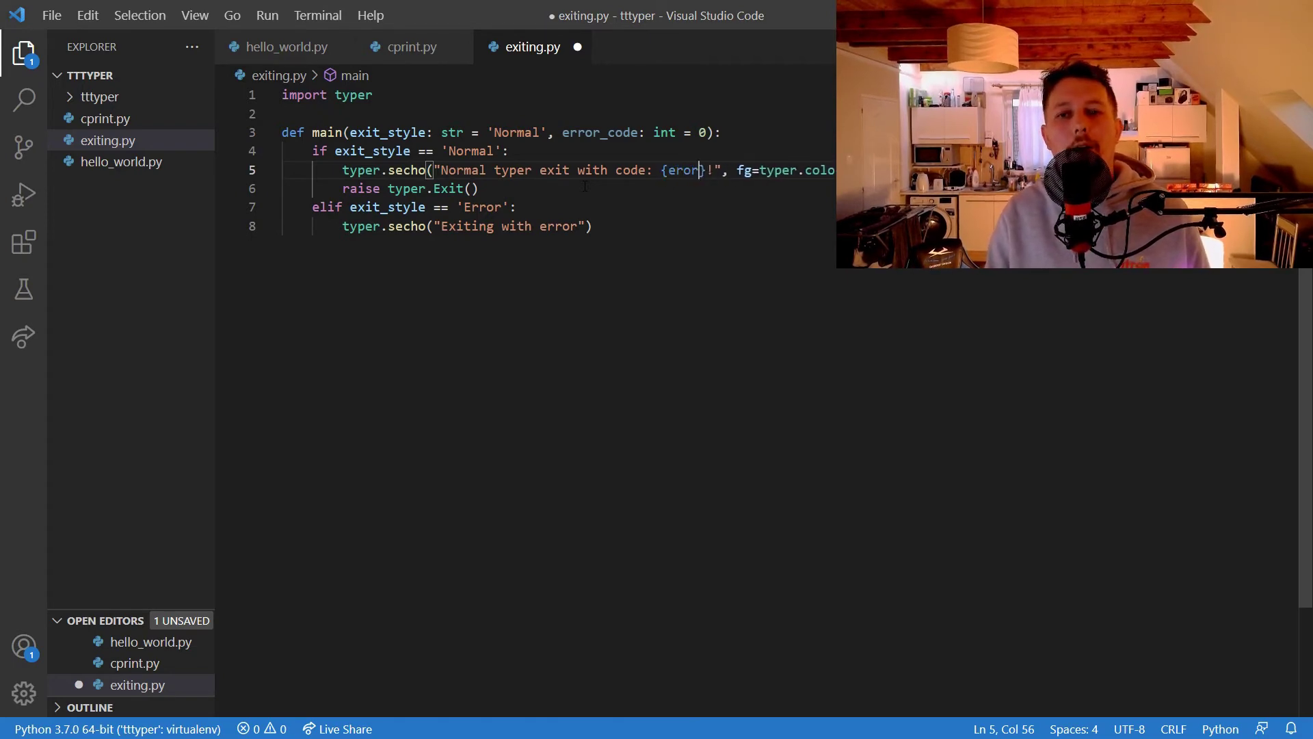
pyautogui.write('o')
pyautogui.press('BackSpace')
pyautogui.press('BackSpace')
pyautogui.press('BackSpace')
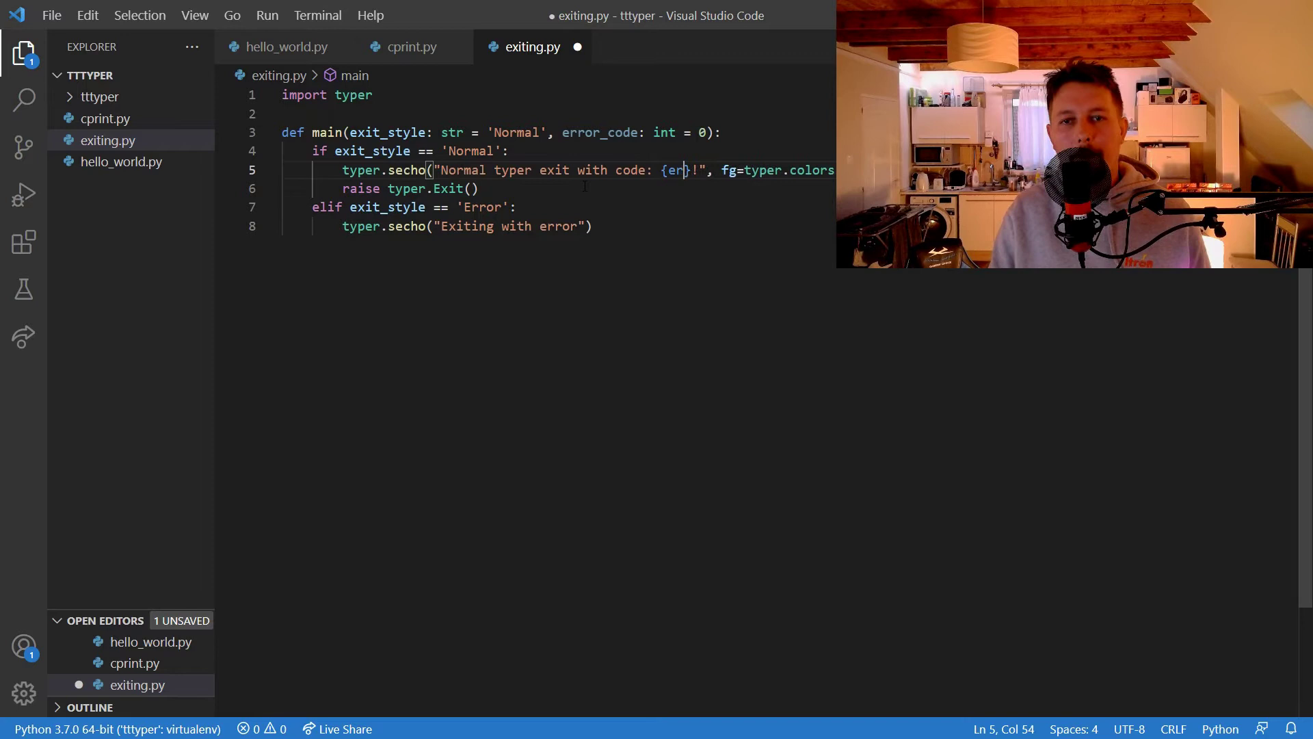
pyautogui.write('ror_code')
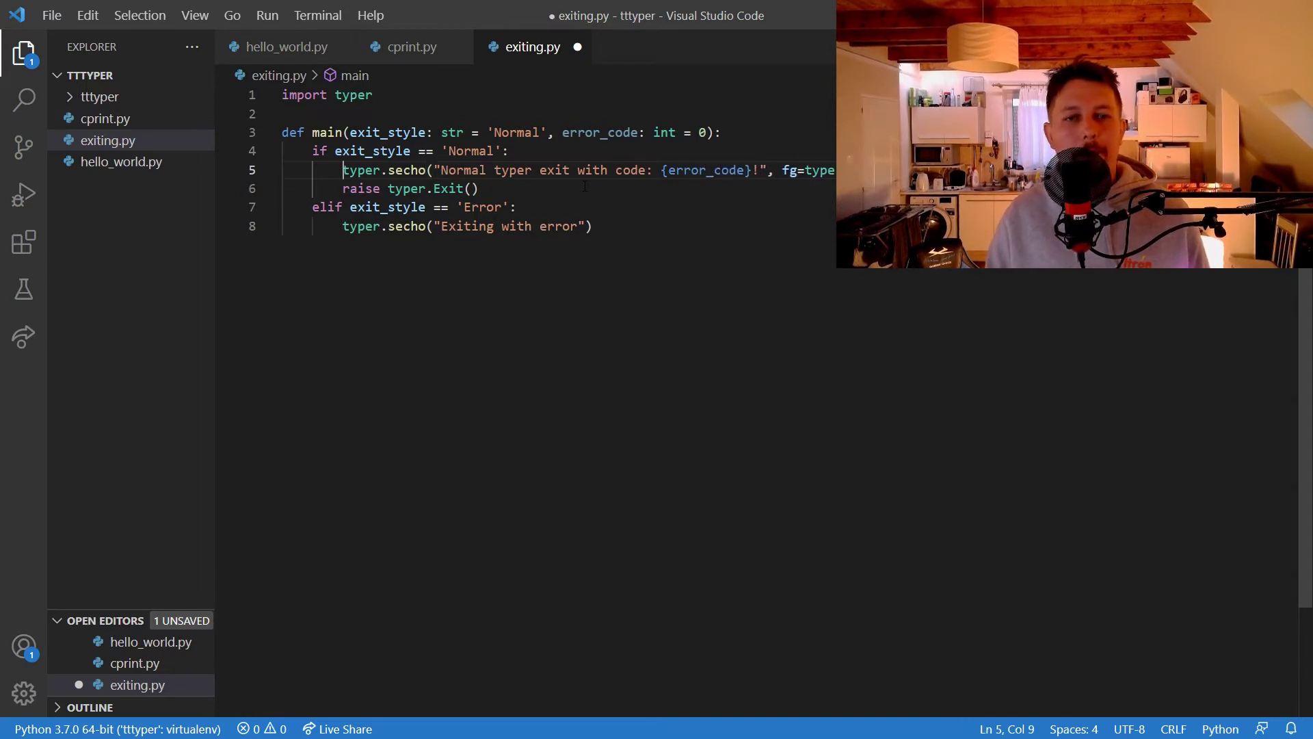
pyautogui.hotkey('ctrl', 'Right')
pyautogui.hotkey('ctrl', 'Right')
pyautogui.press('Right')
pyautogui.write('f')
# Make the Error message an f-string with {error_code} and fg=typer.colors.RED
pyautogui.press('Down')
pyautogui.press('Down')
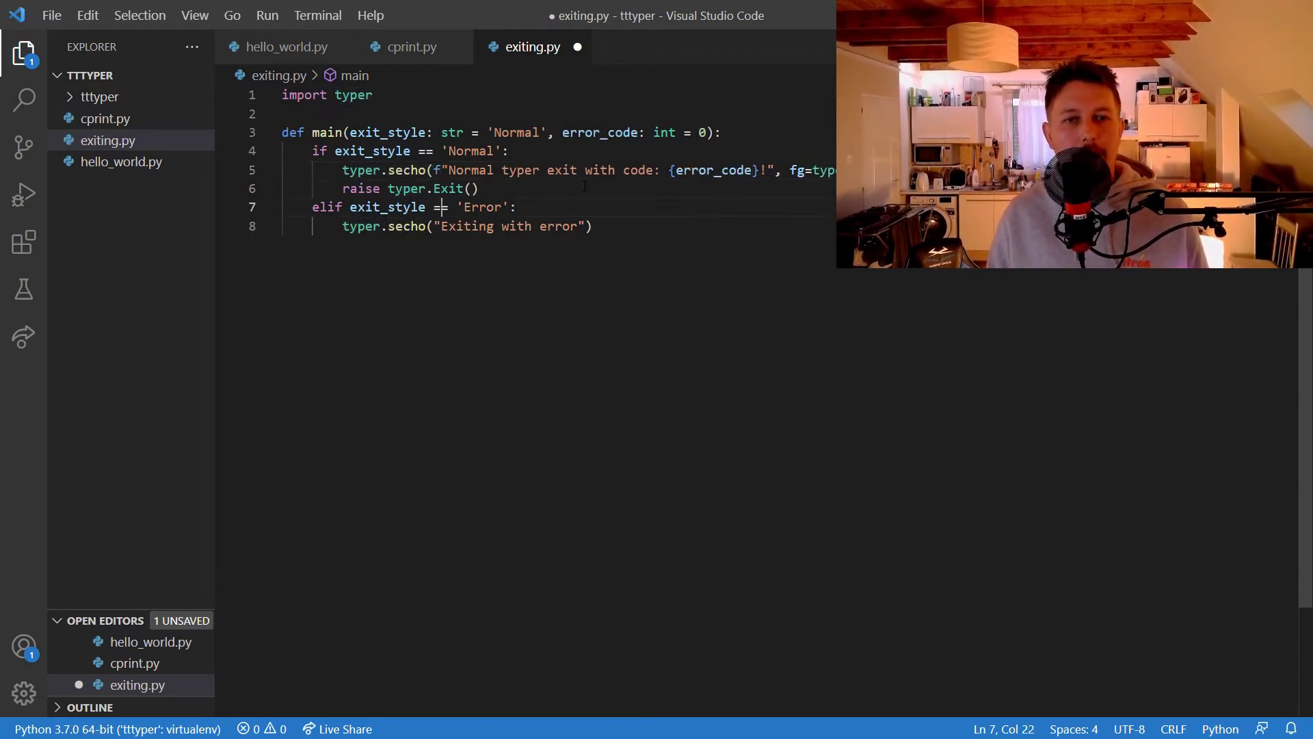
pyautogui.press('Down')
pyautogui.press('Left')
pyautogui.write('f')
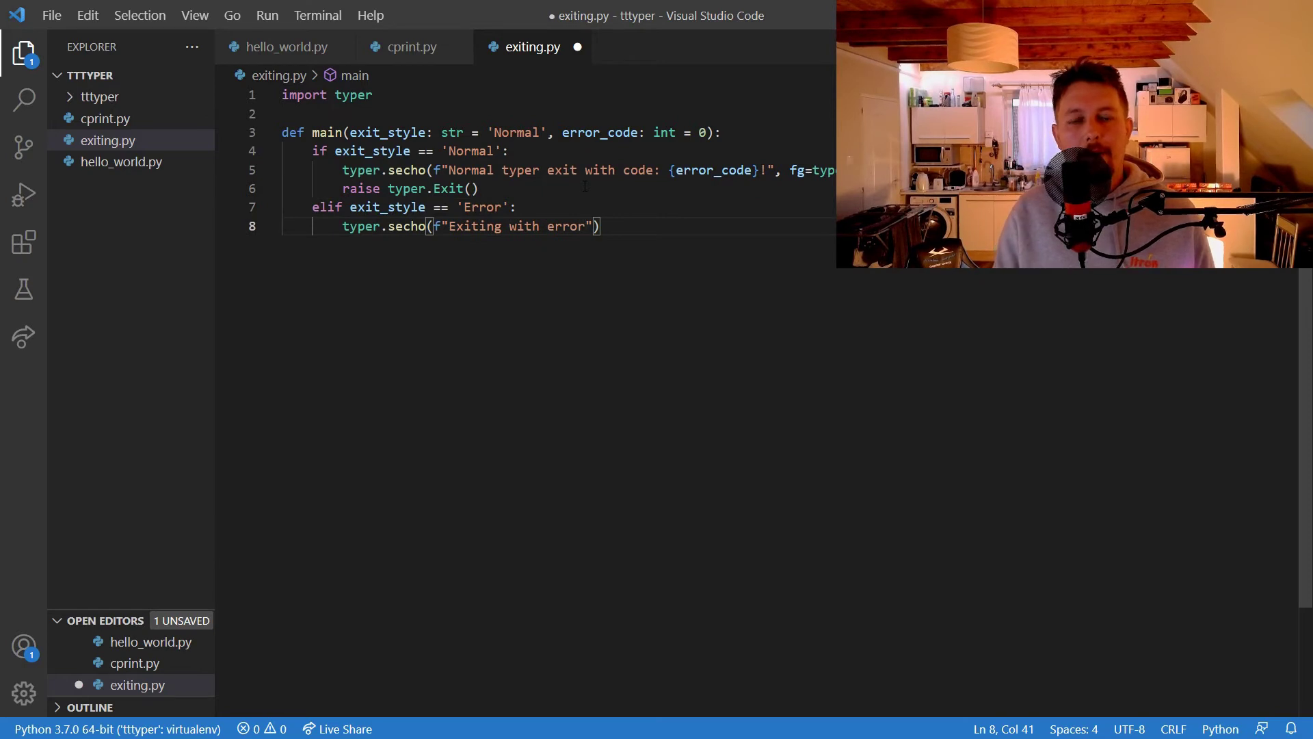
pyautogui.write(': ')
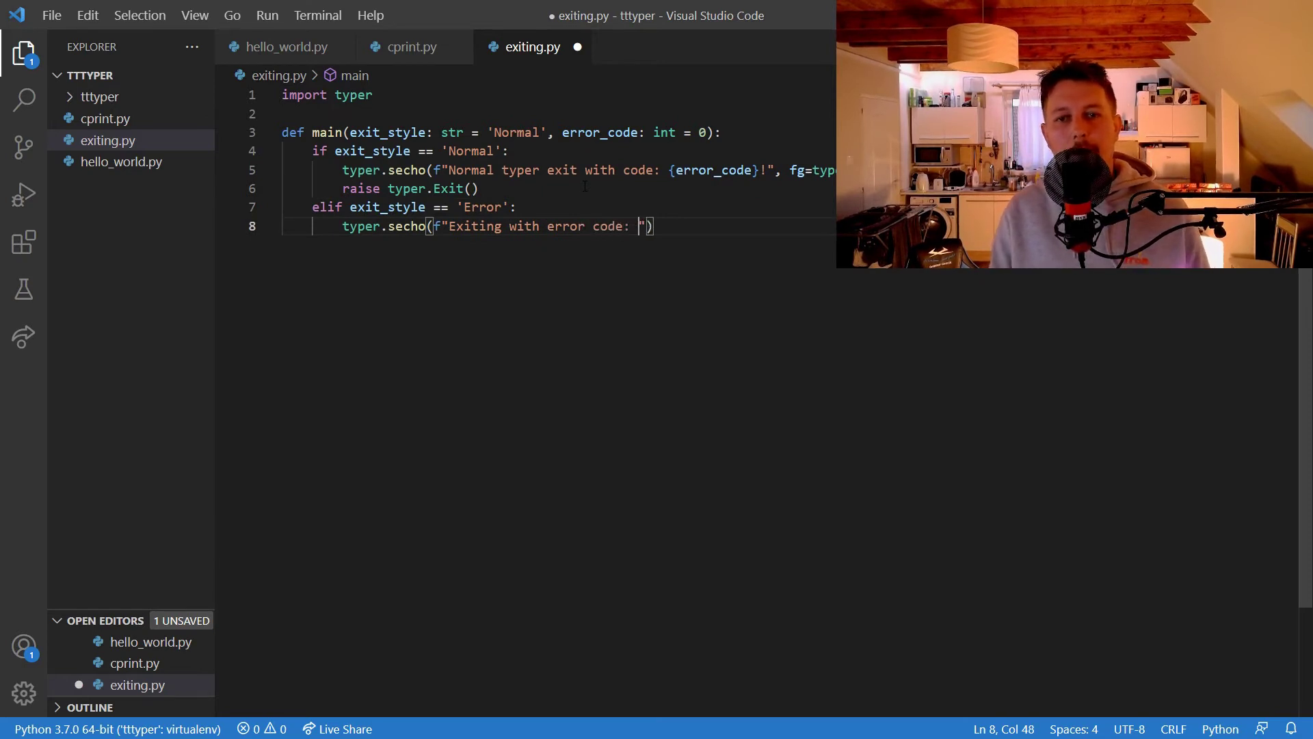
pyautogui.write('error')
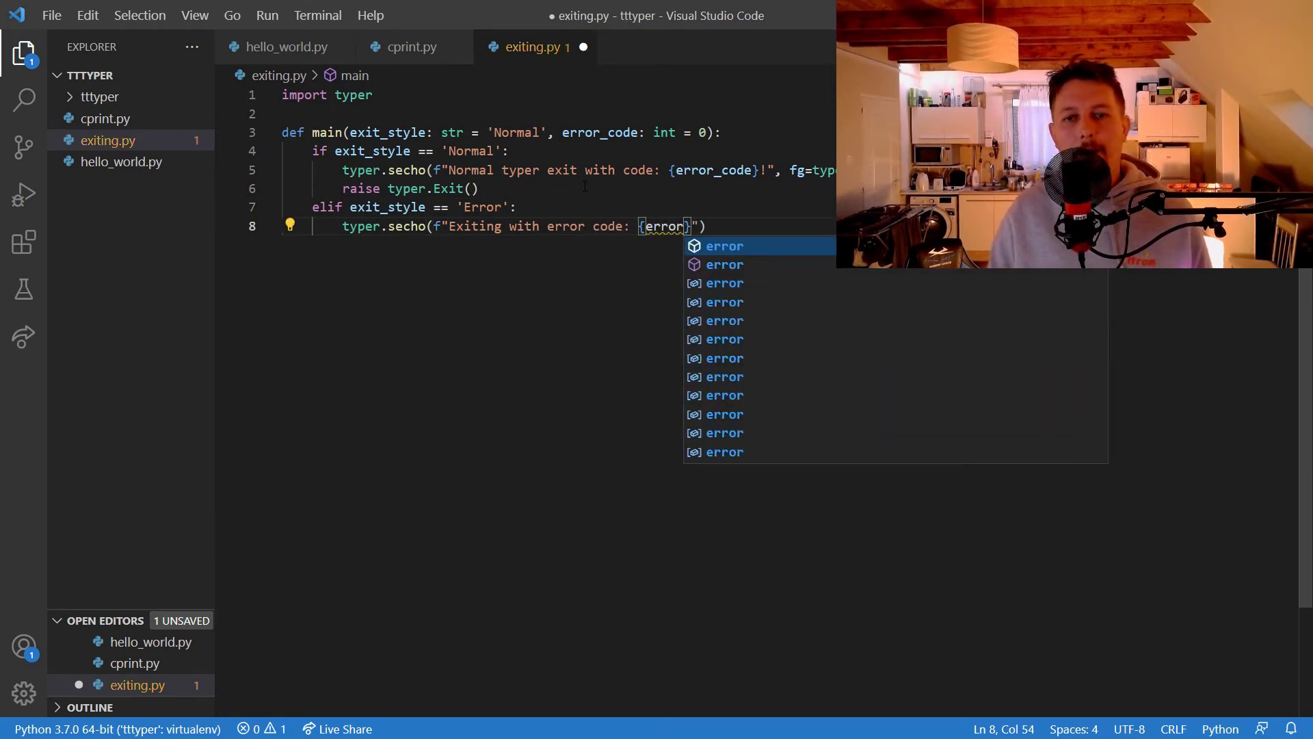
pyautogui.write('_co')
pyautogui.press('Tab')
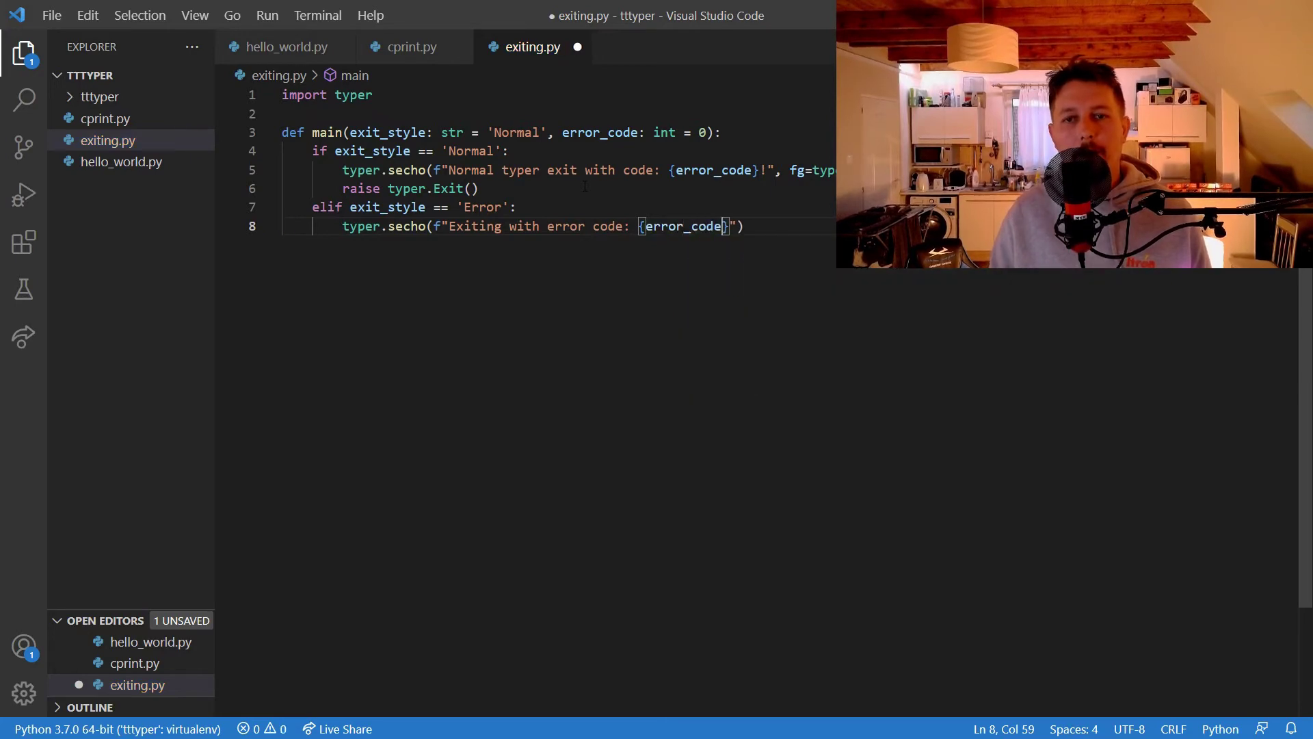
pyautogui.write('fg = ')
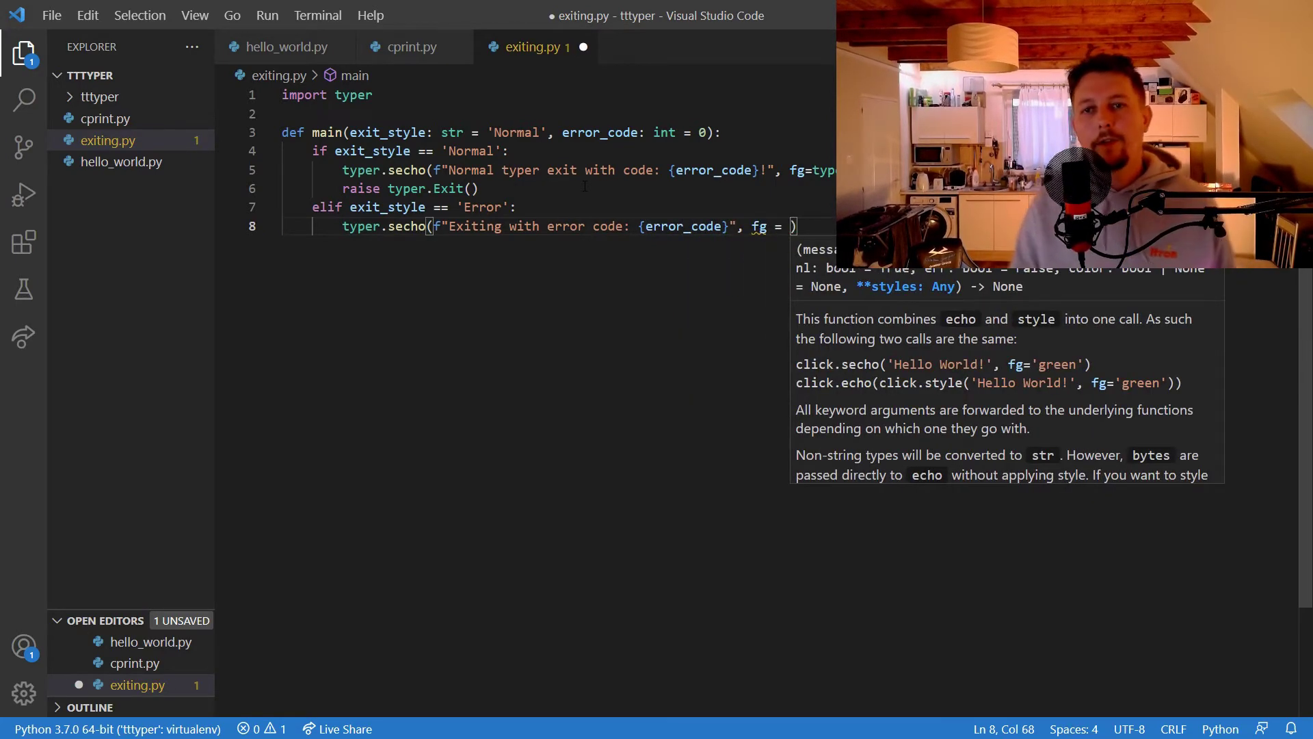
pyautogui.write('typerr.col')
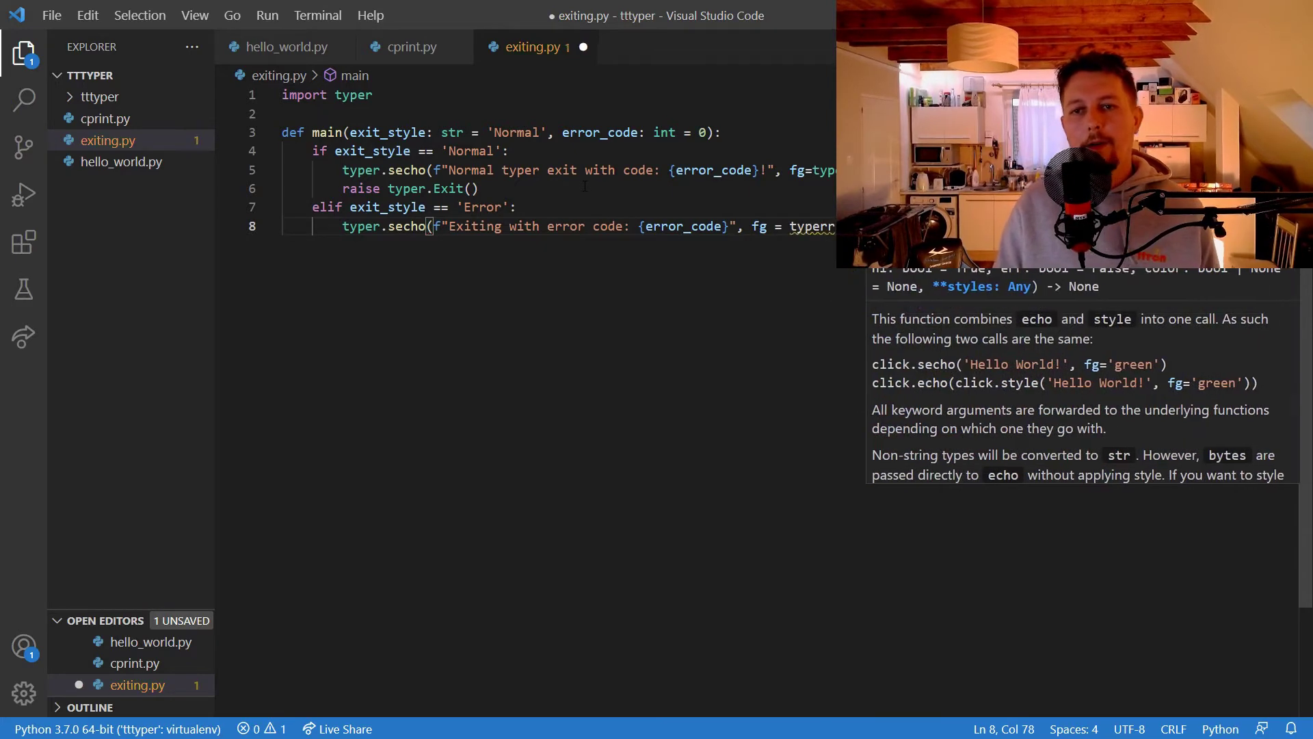
pyautogui.write('ors')
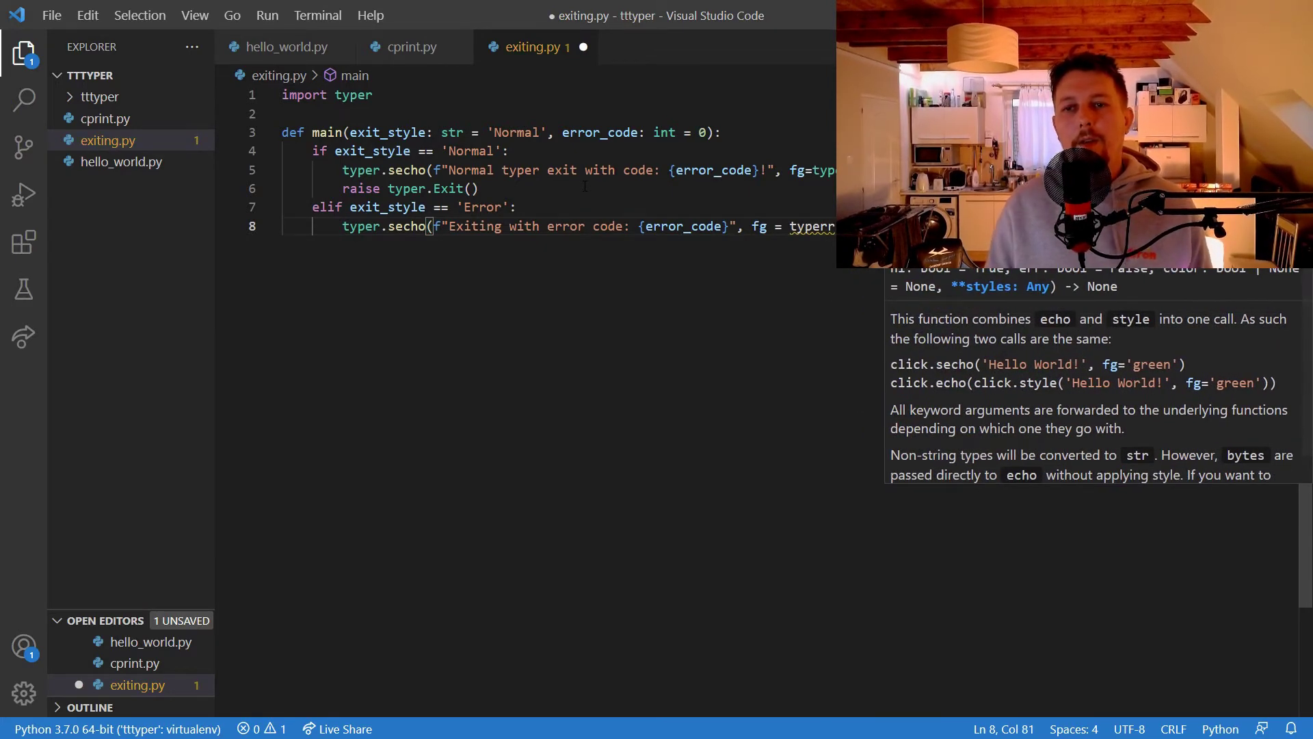
pyautogui.write('.')
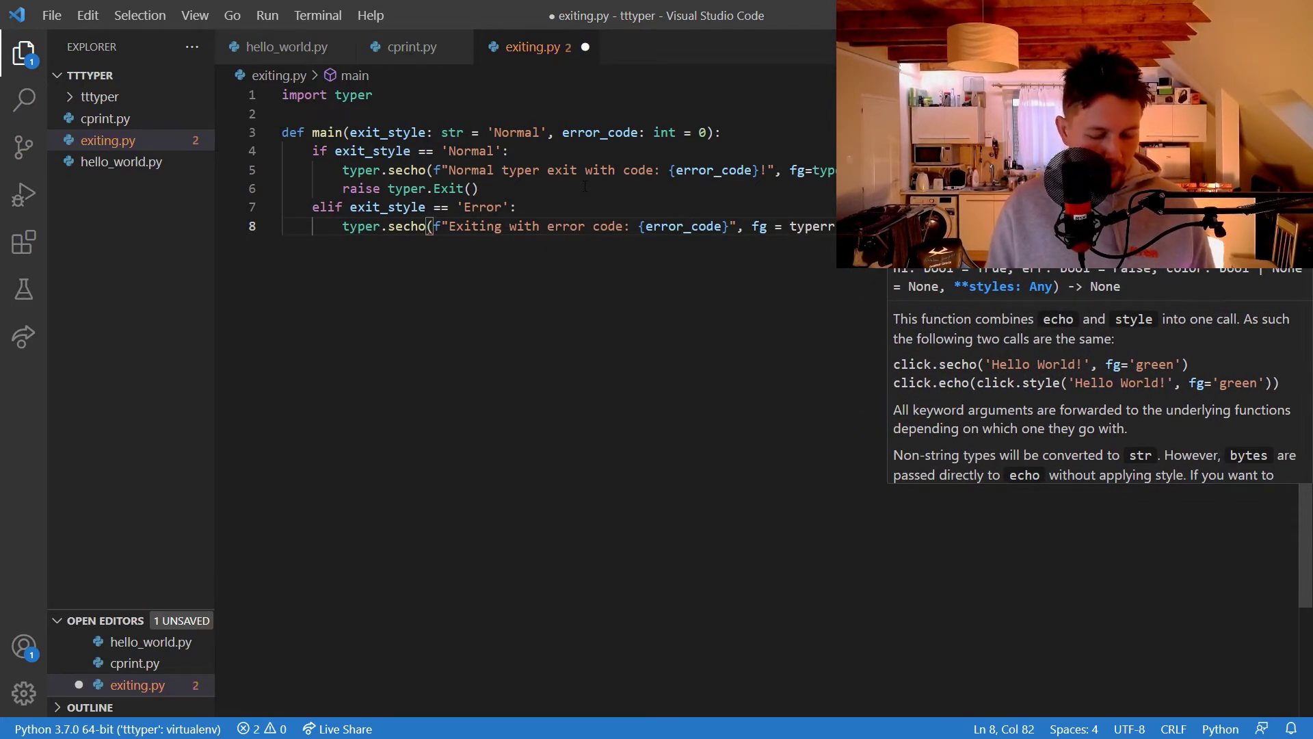
pyautogui.write('RED,')
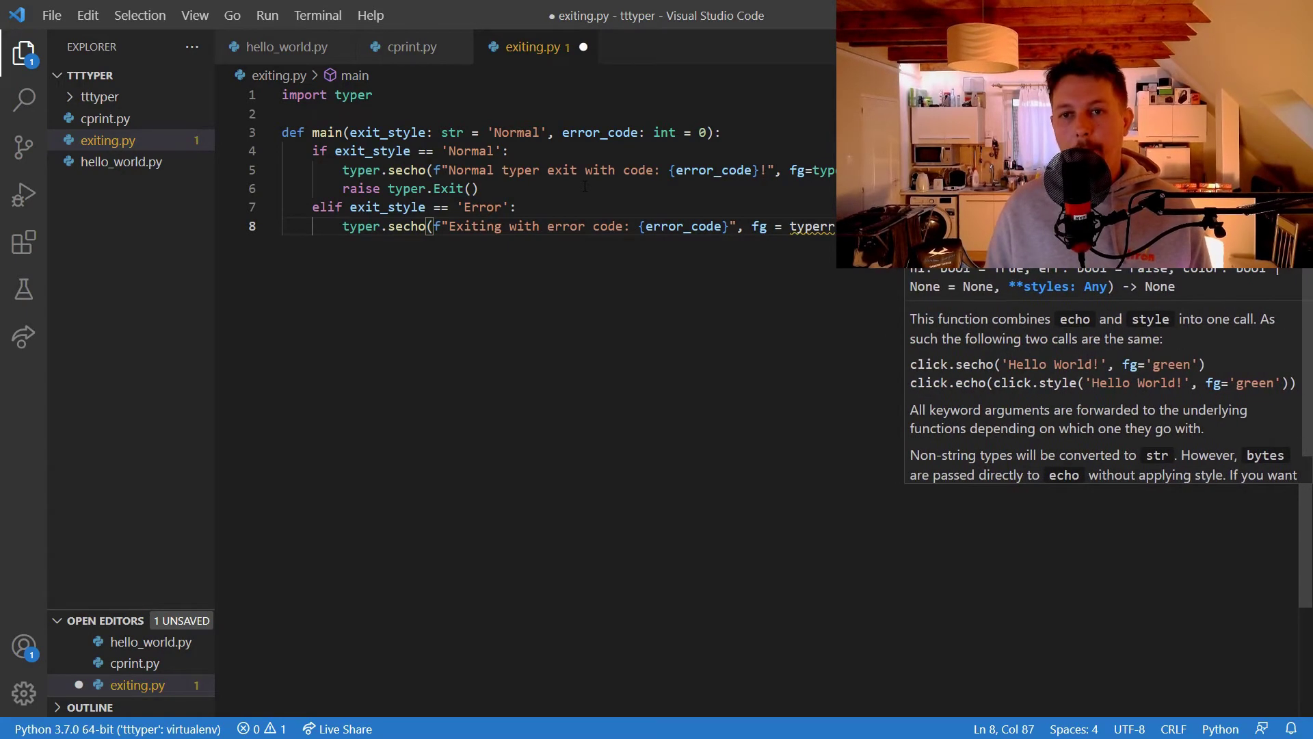
pyautogui.press('BackSpace')
pyautogui.press('BackSpace')
pyautogui.press('BackSpace')
pyautogui.write('.')
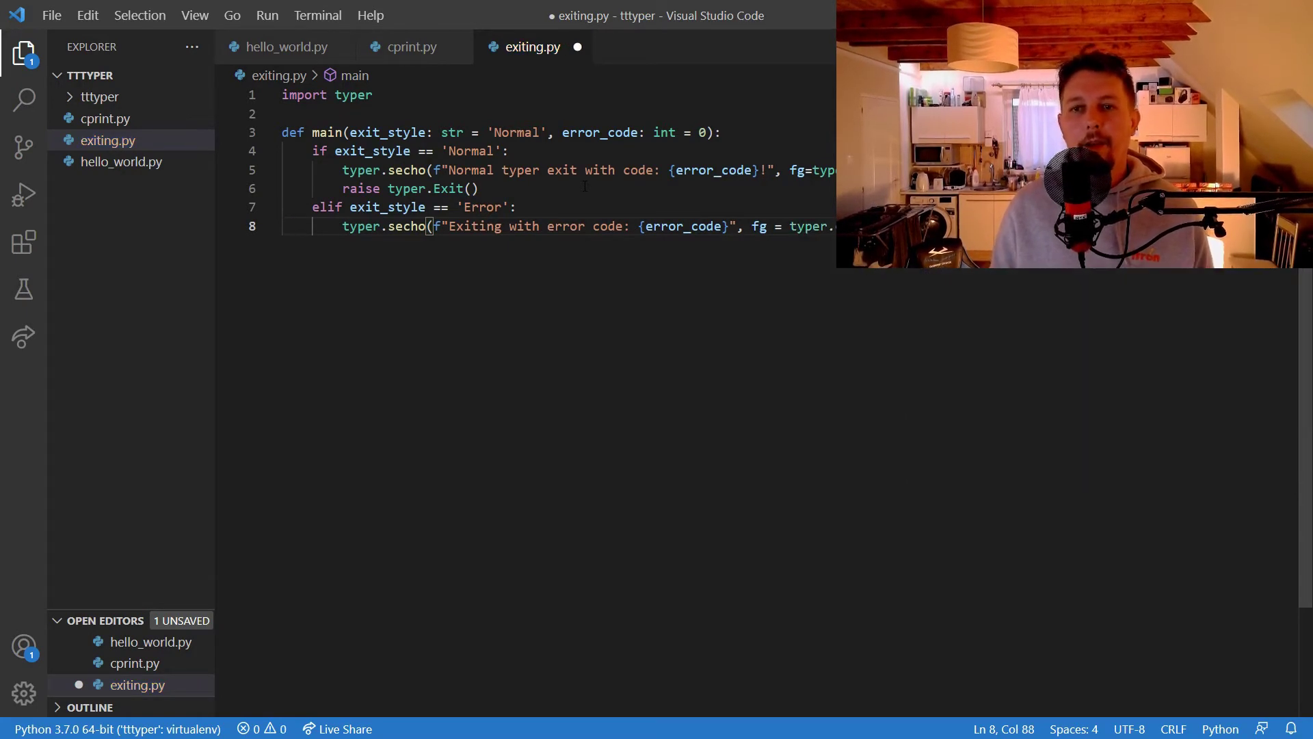
pyautogui.press('Return')
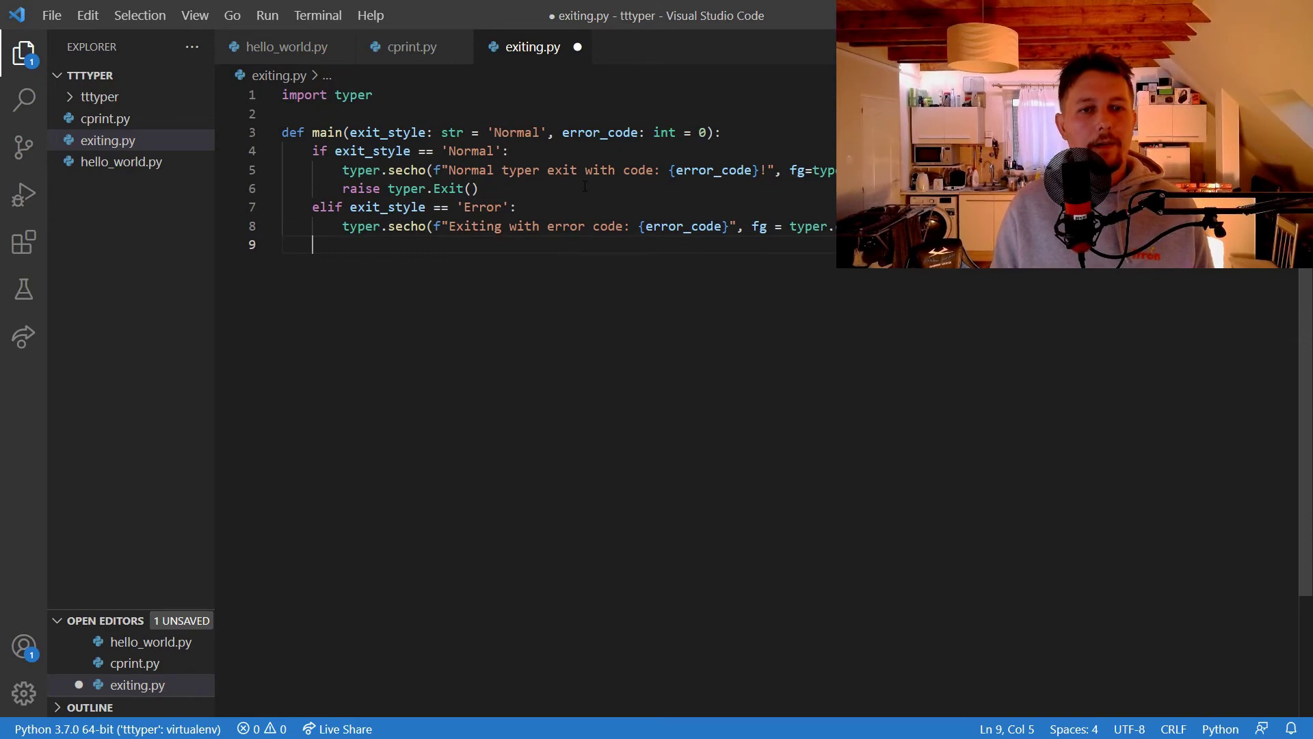
pyautogui.write('elif exit')
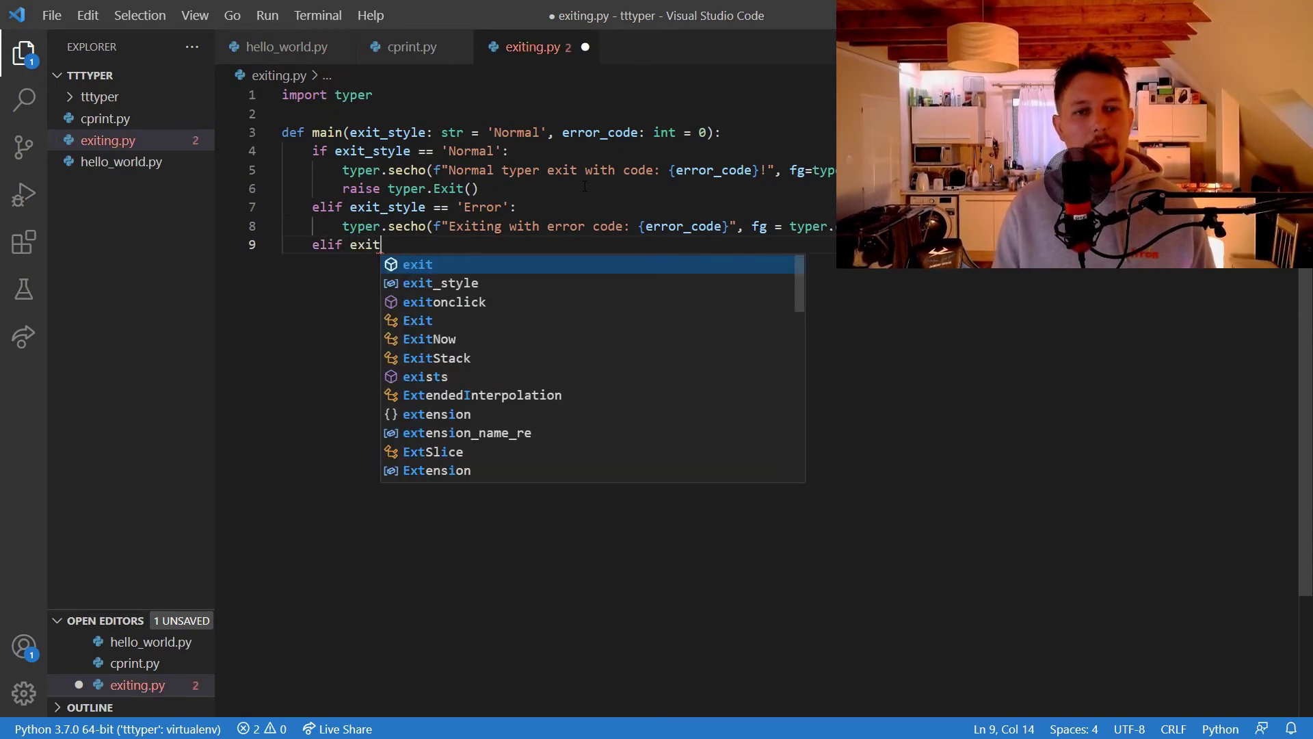
pyautogui.write('_style ==')
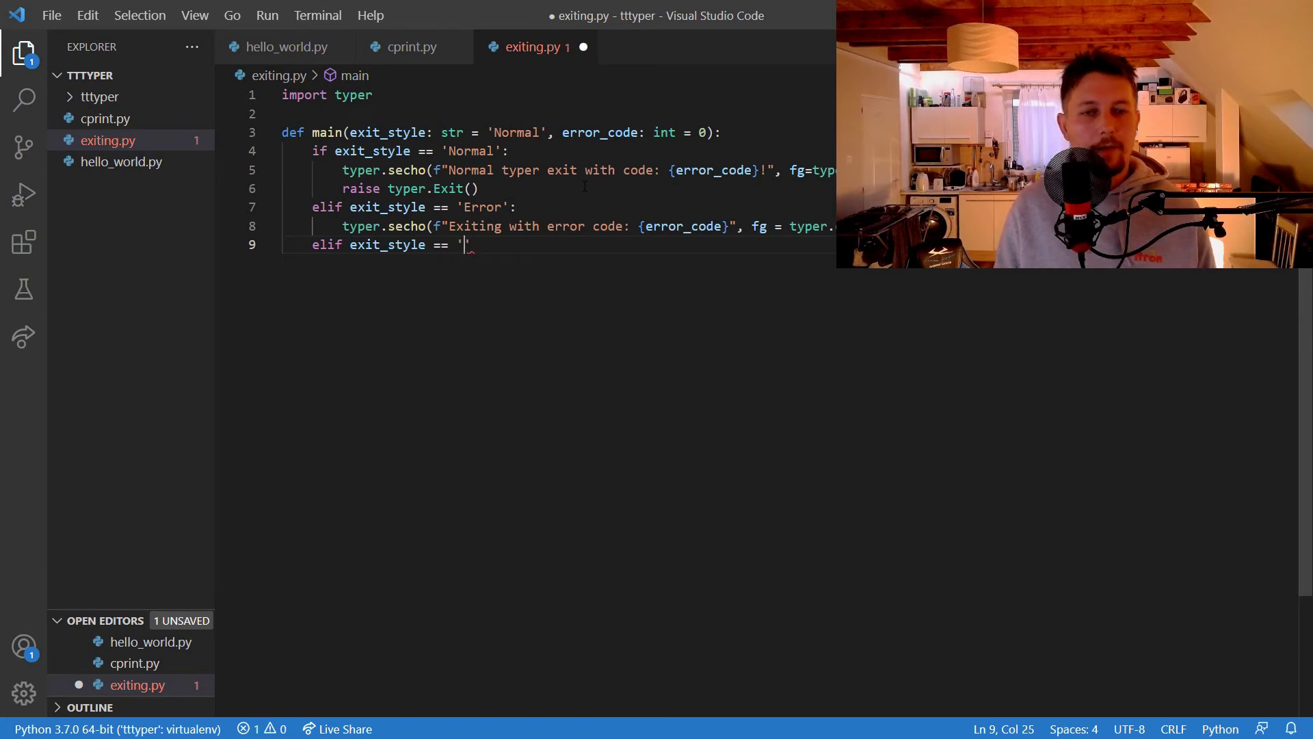
pyautogui.write('bor')
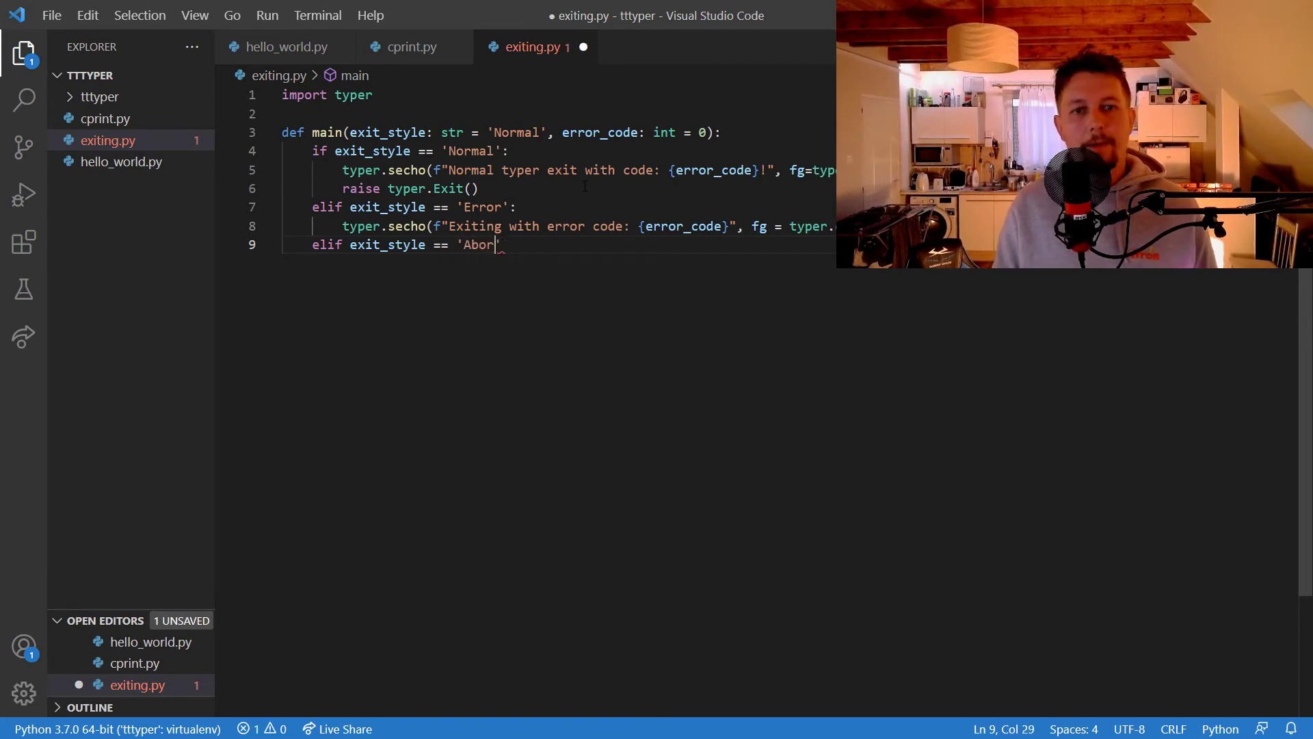
pyautogui.write('it:')
# Add an 'Abort' branch with a typer.secho "Exiting with abort code" message
pyautogui.press('Return')
pyautogui.write('t')
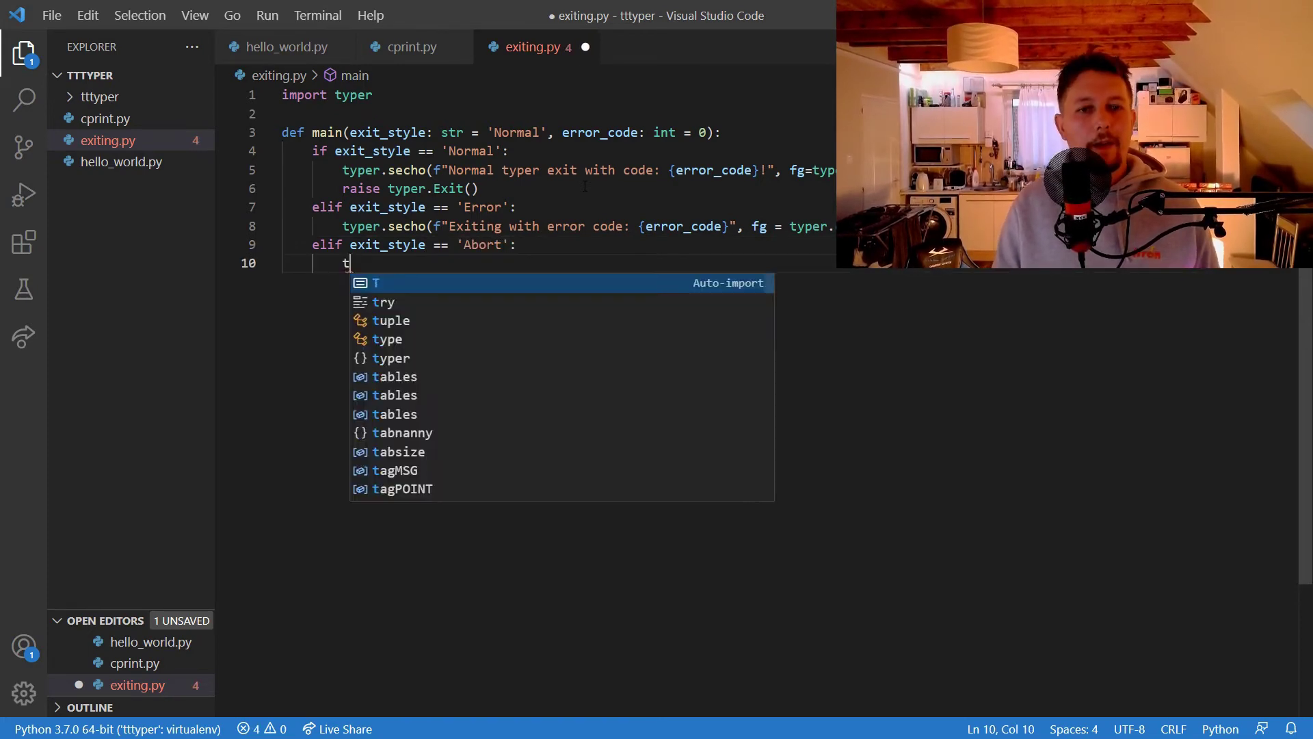
pyautogui.write('yperr.secho(')
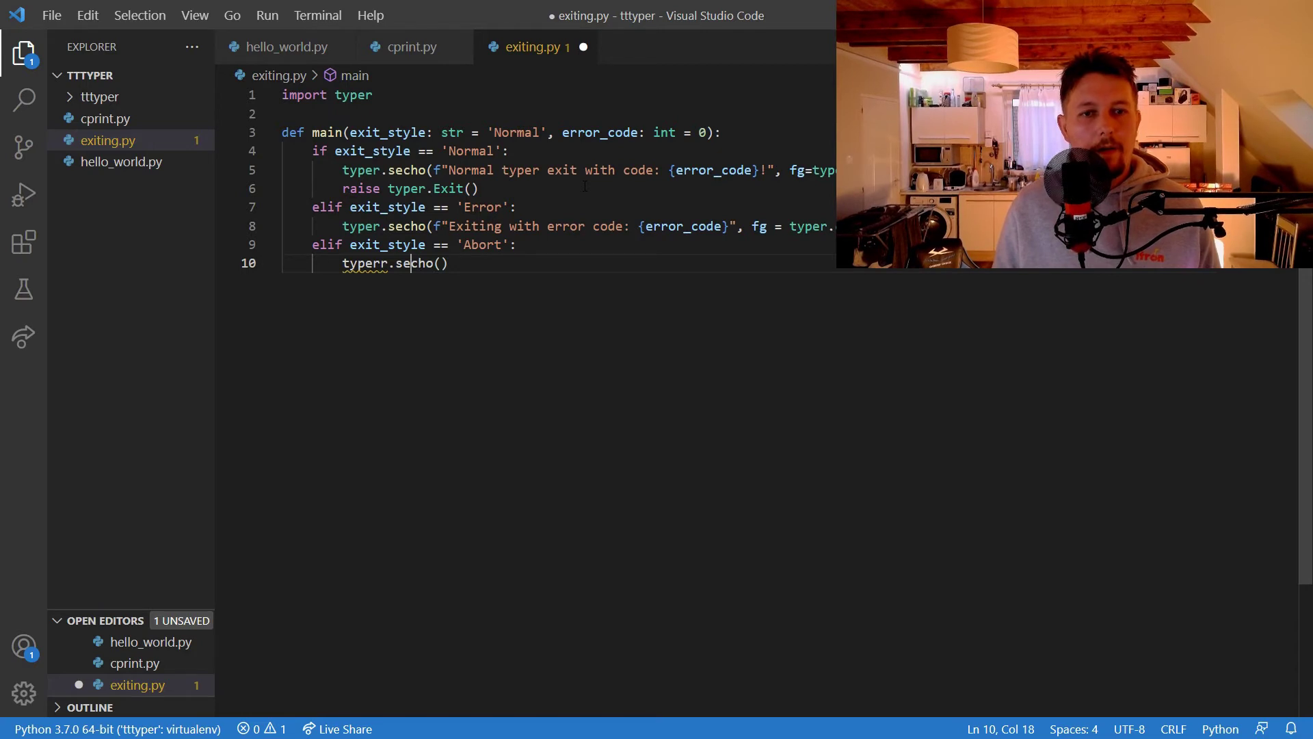
pyautogui.press('Left')
pyautogui.press('BackSpace')
pyautogui.press('Right')
pyautogui.press('Right')
pyautogui.press('Right')
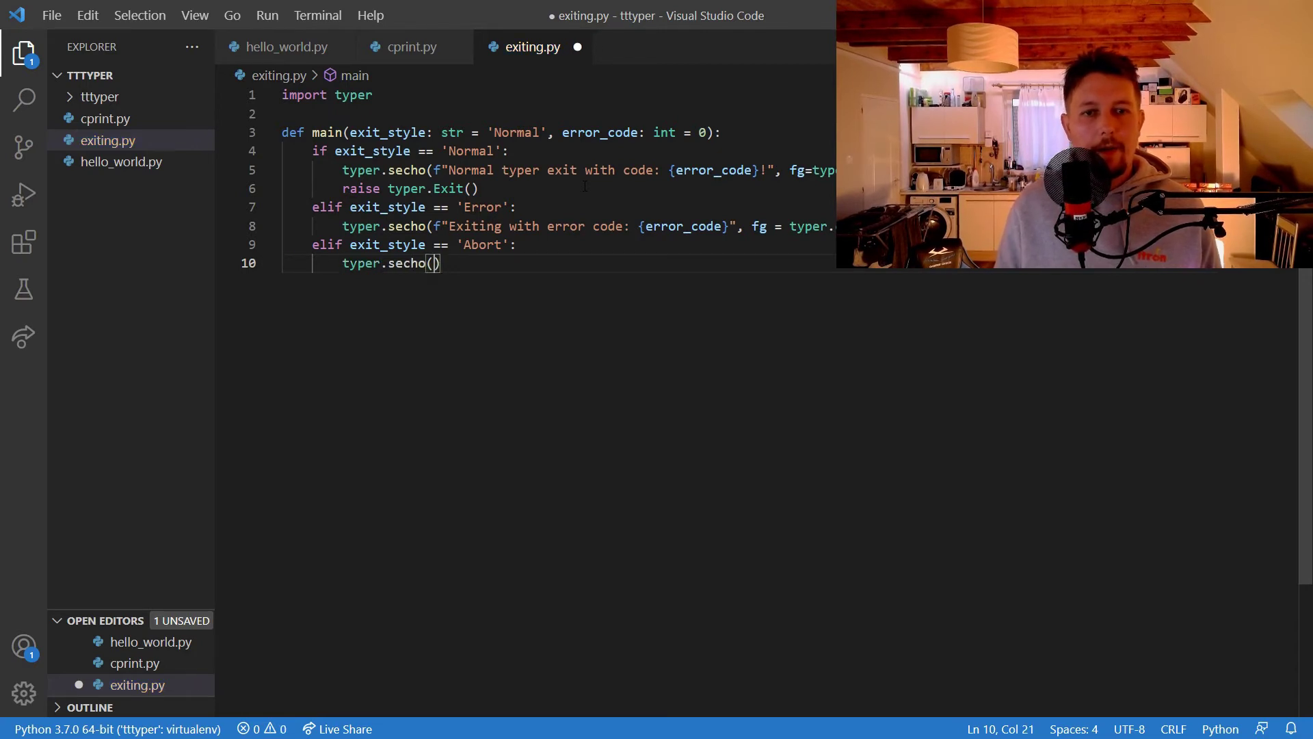
pyautogui.write('f"Exui')
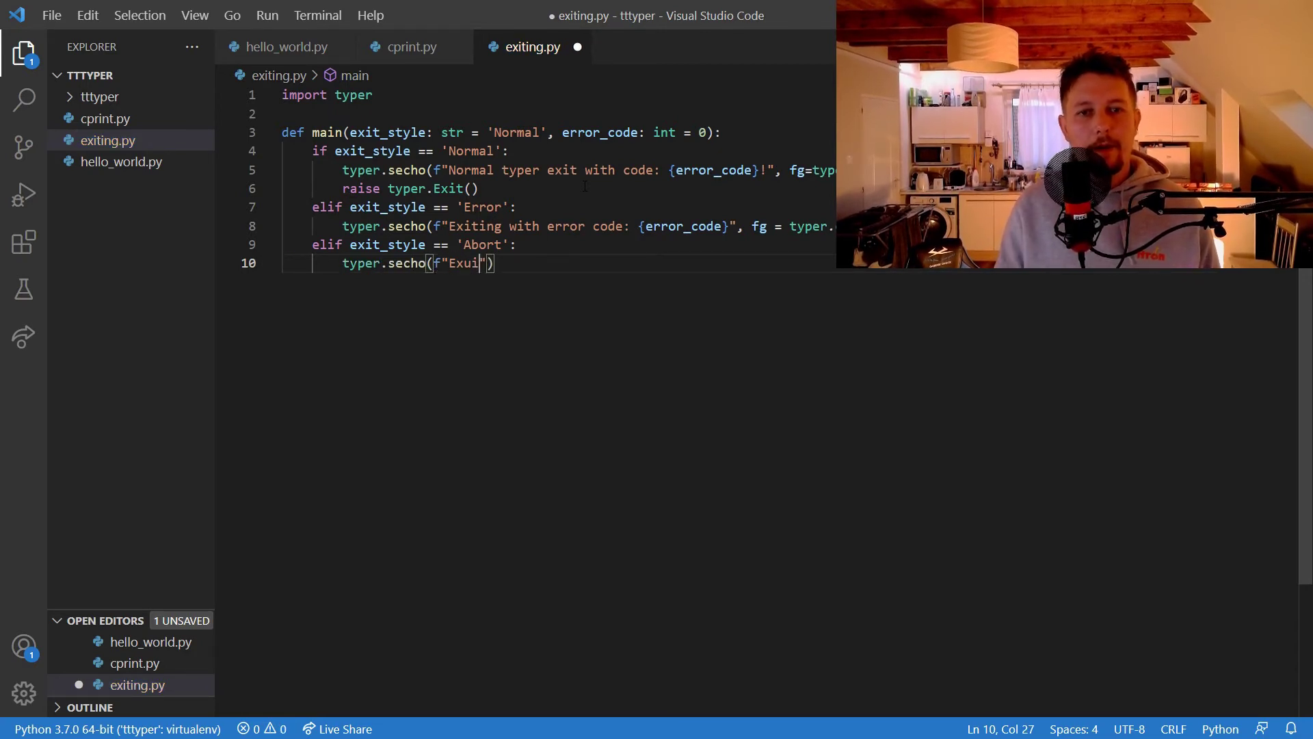
pyautogui.press('BackSpace')
pyautogui.press('BackSpace')
pyautogui.write('iting ')
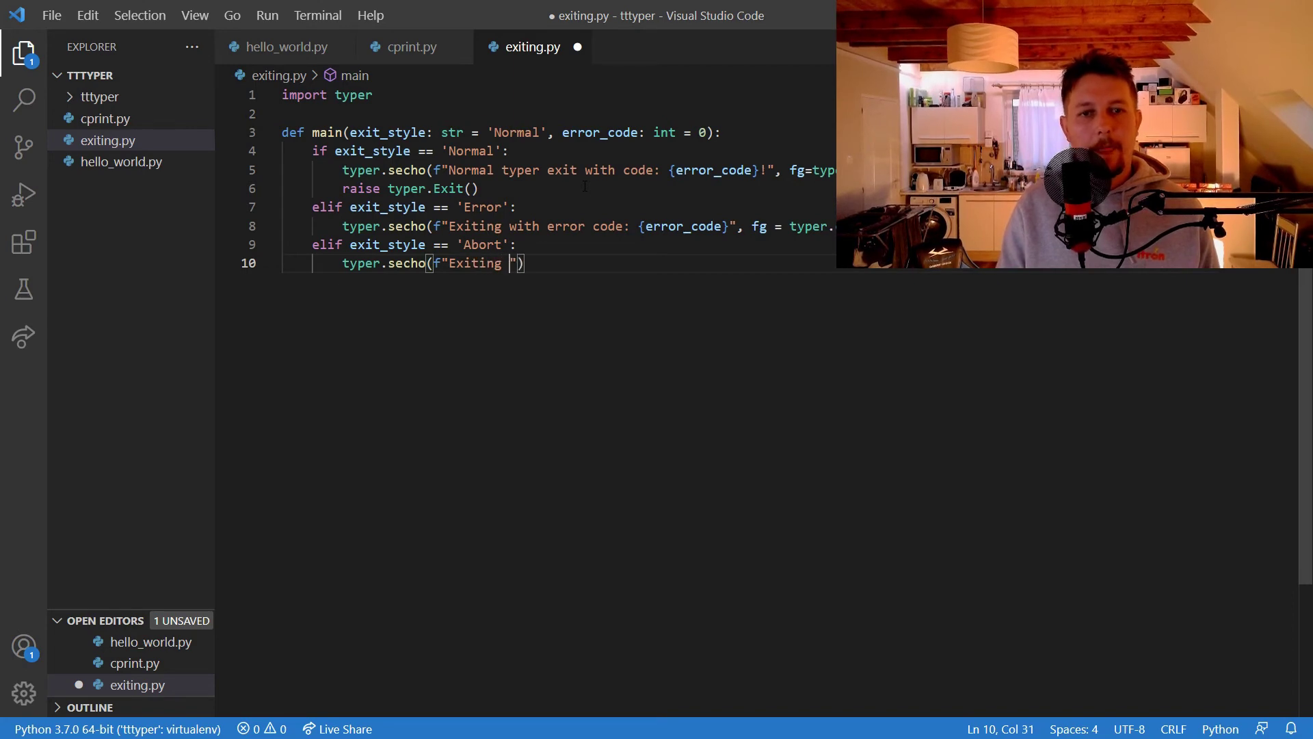
pyautogui.write('with ')
pyautogui.write('abort c')
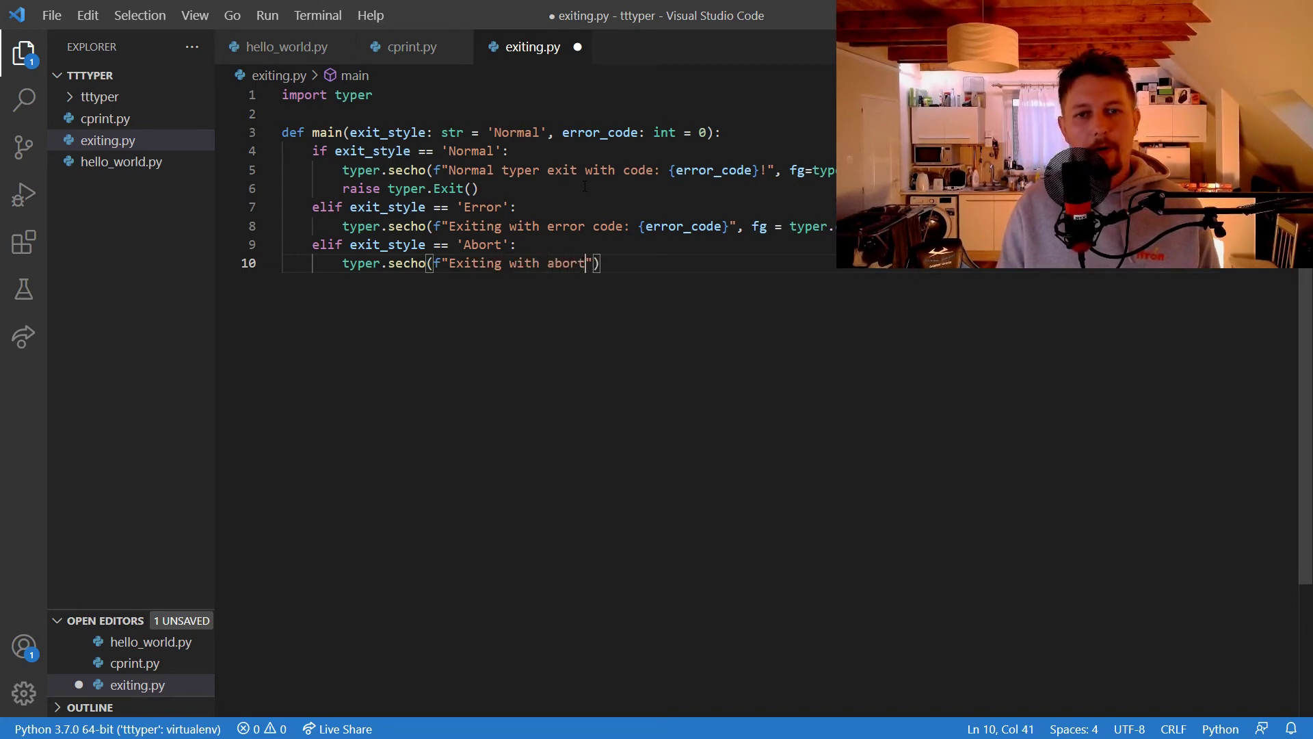
pyautogui.write('ode: {er')
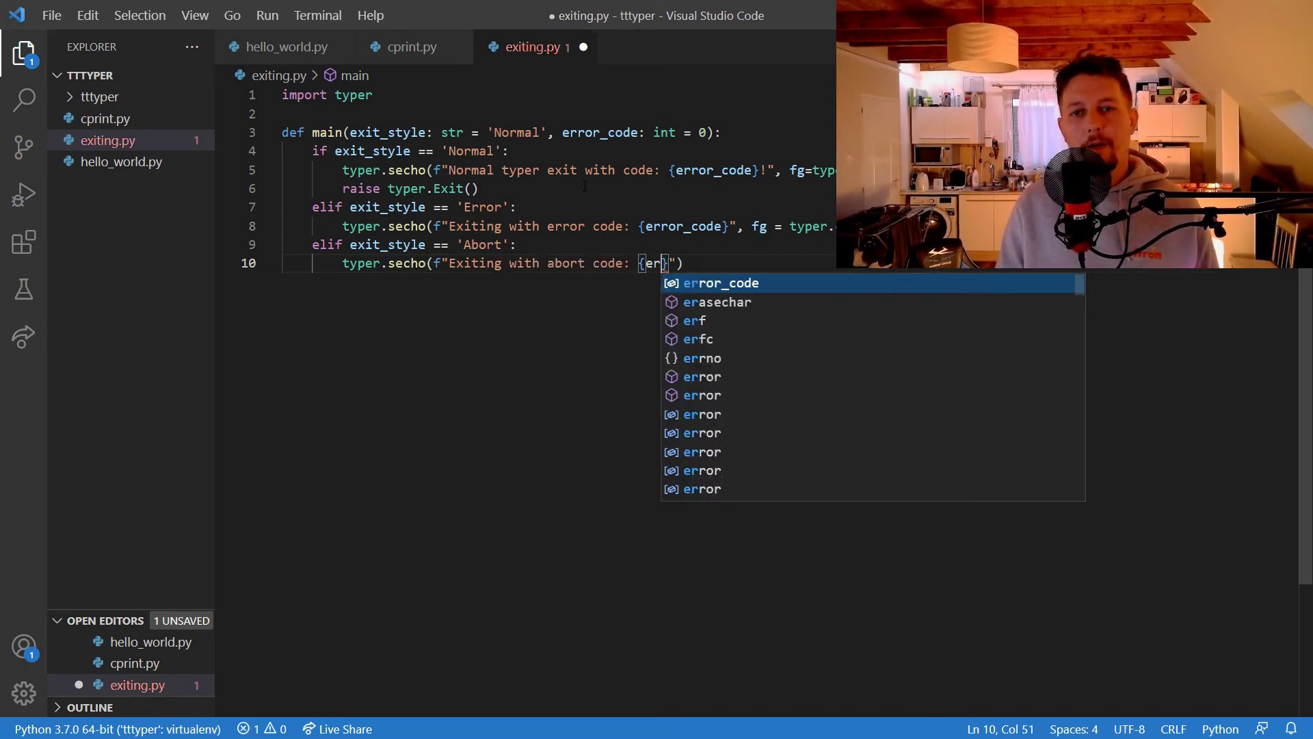
pyautogui.write('ror_')
# Include {error_code} in the abort message and color it fg=typer.colors.RED
pyautogui.press('Return')
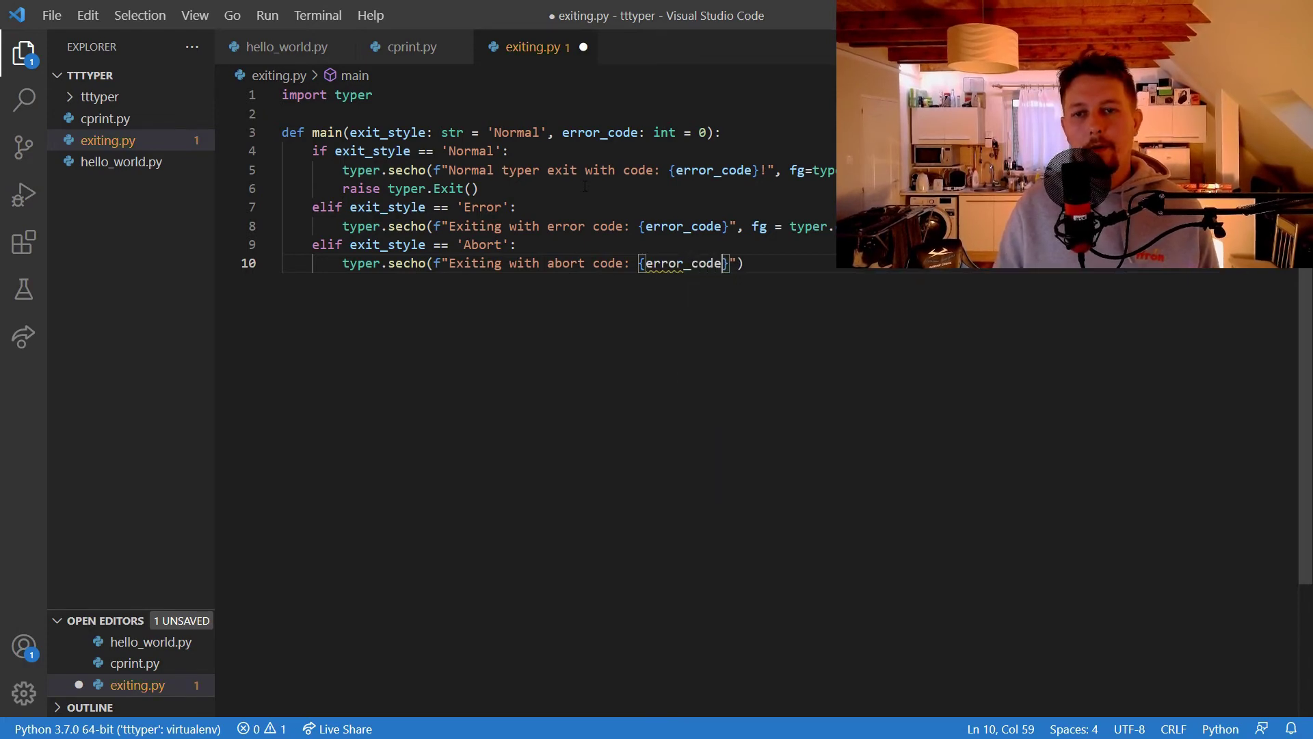
pyautogui.press('Right')
pyautogui.press('Right')
pyautogui.write(', fog')
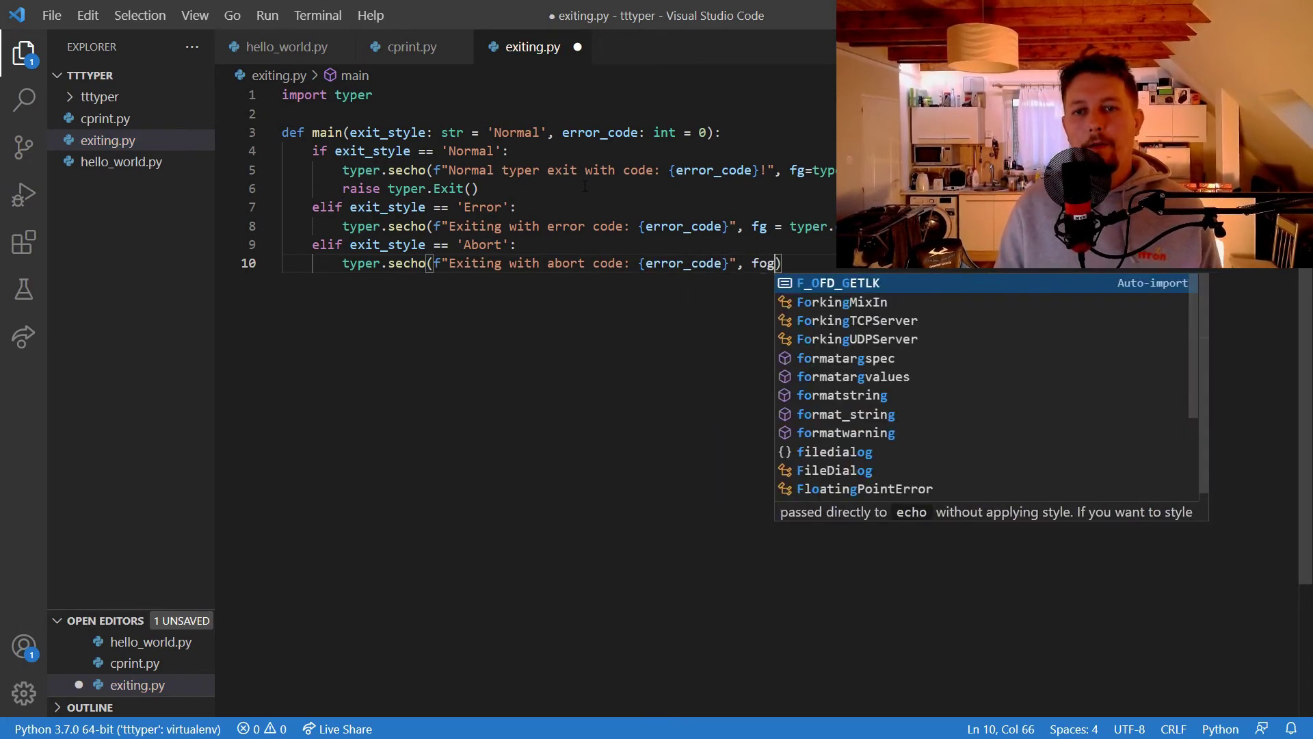
pyautogui.press('BackSpace')
pyautogui.write('g = ')
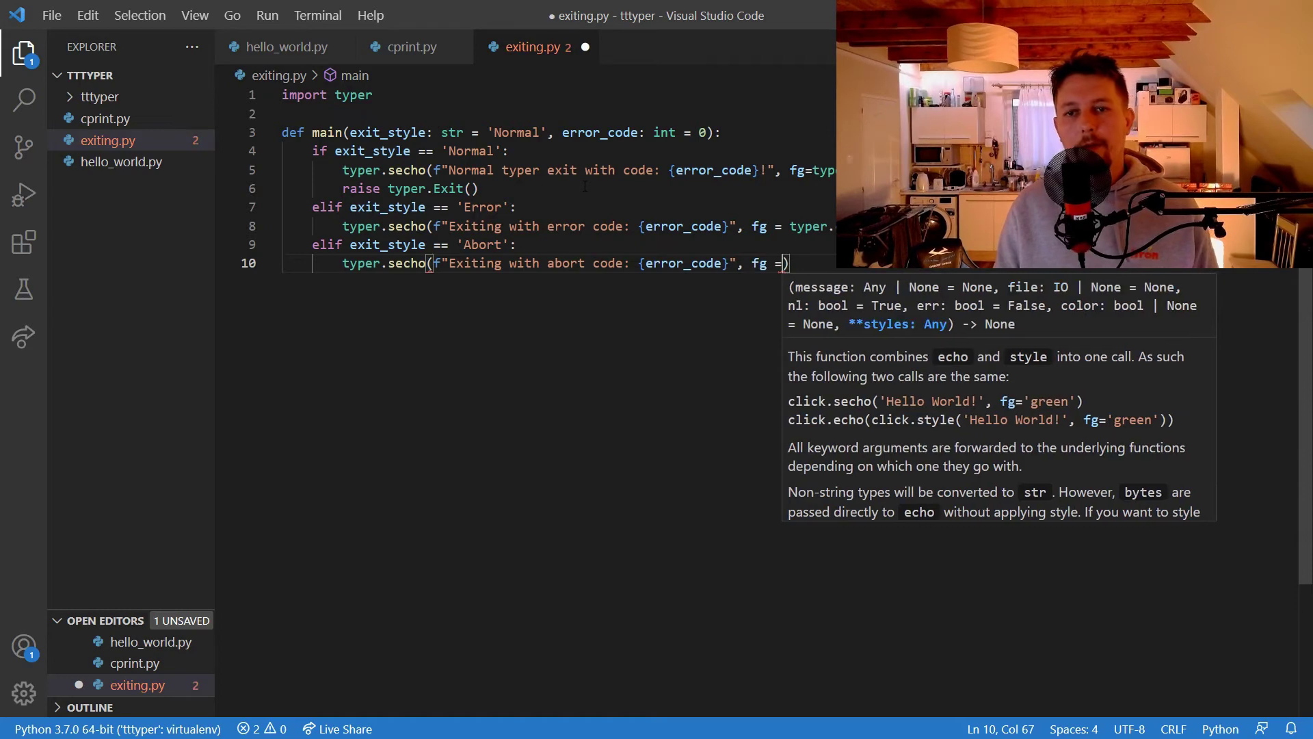
pyautogui.write('typer.co')
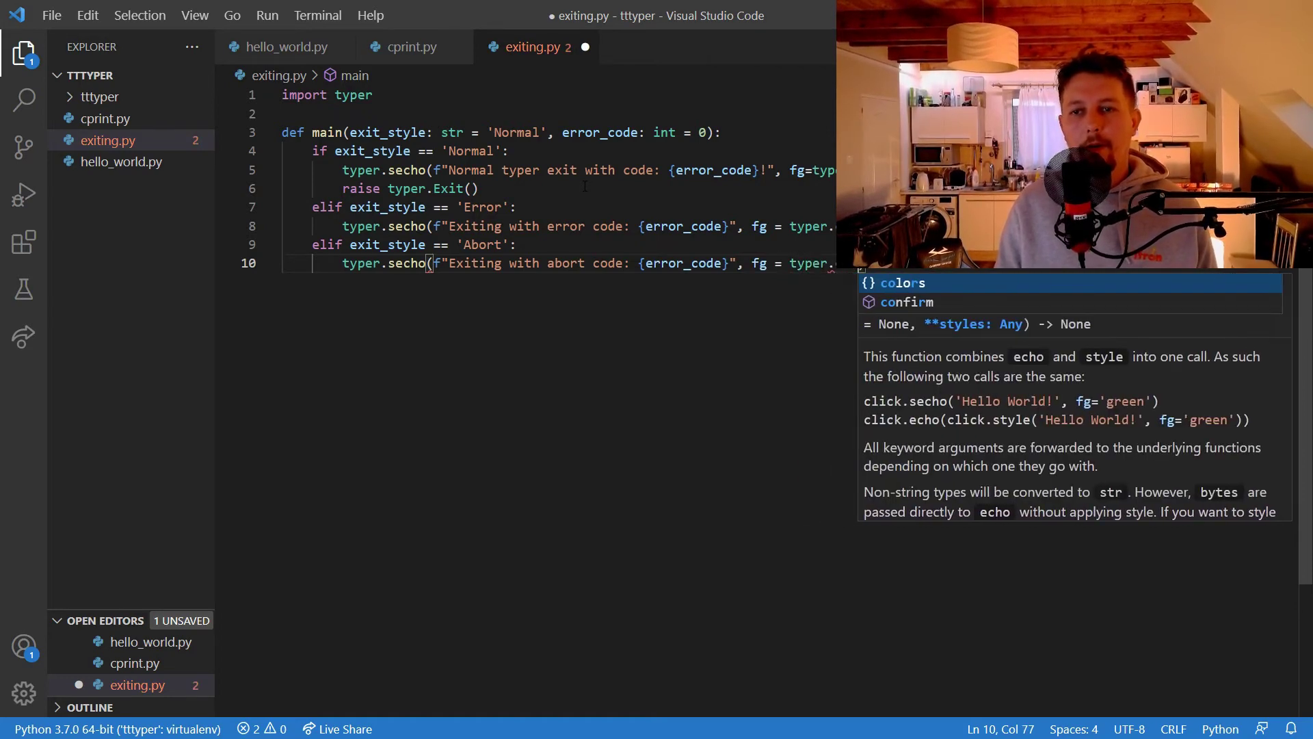
pyautogui.press('Return')
pyautogui.write('.re')
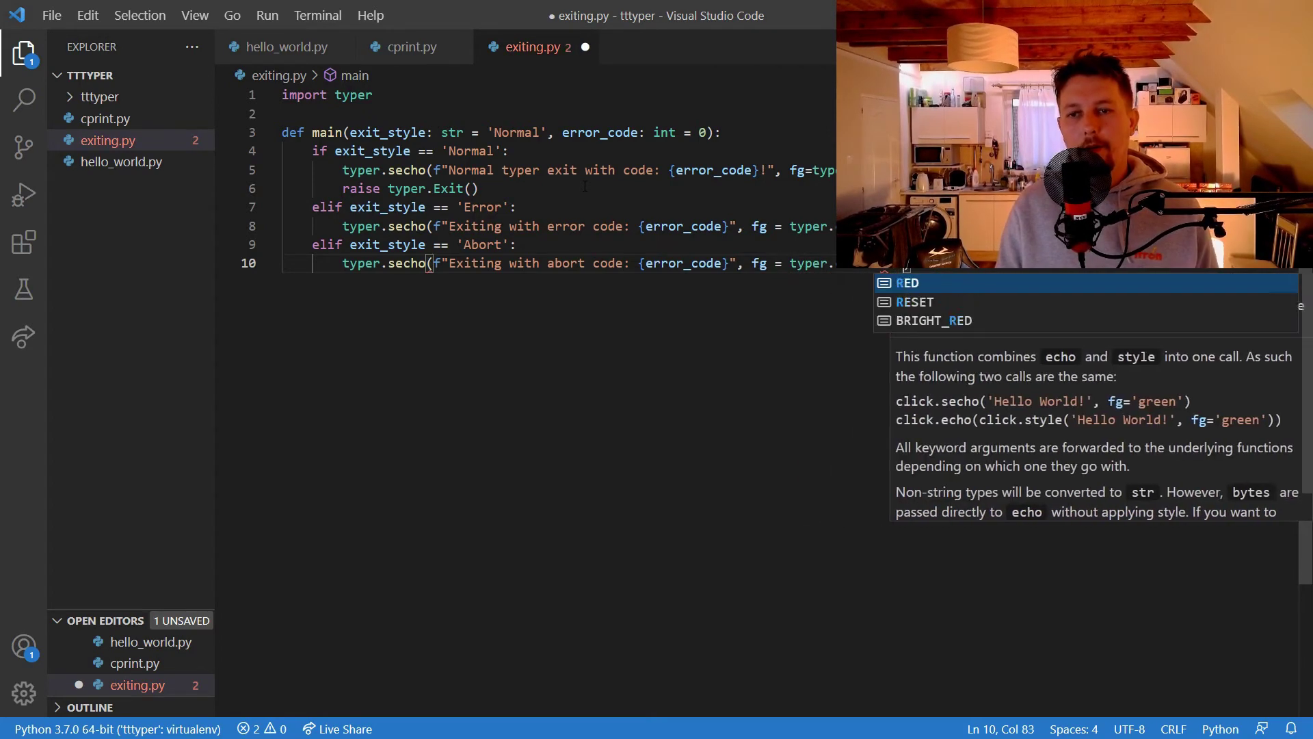
pyautogui.press('Return')
# Add raise typer.Exit(code=error_code) beneath the Error branch's message
pyautogui.press('Up')
pyautogui.press('Up')
pyautogui.press('End')
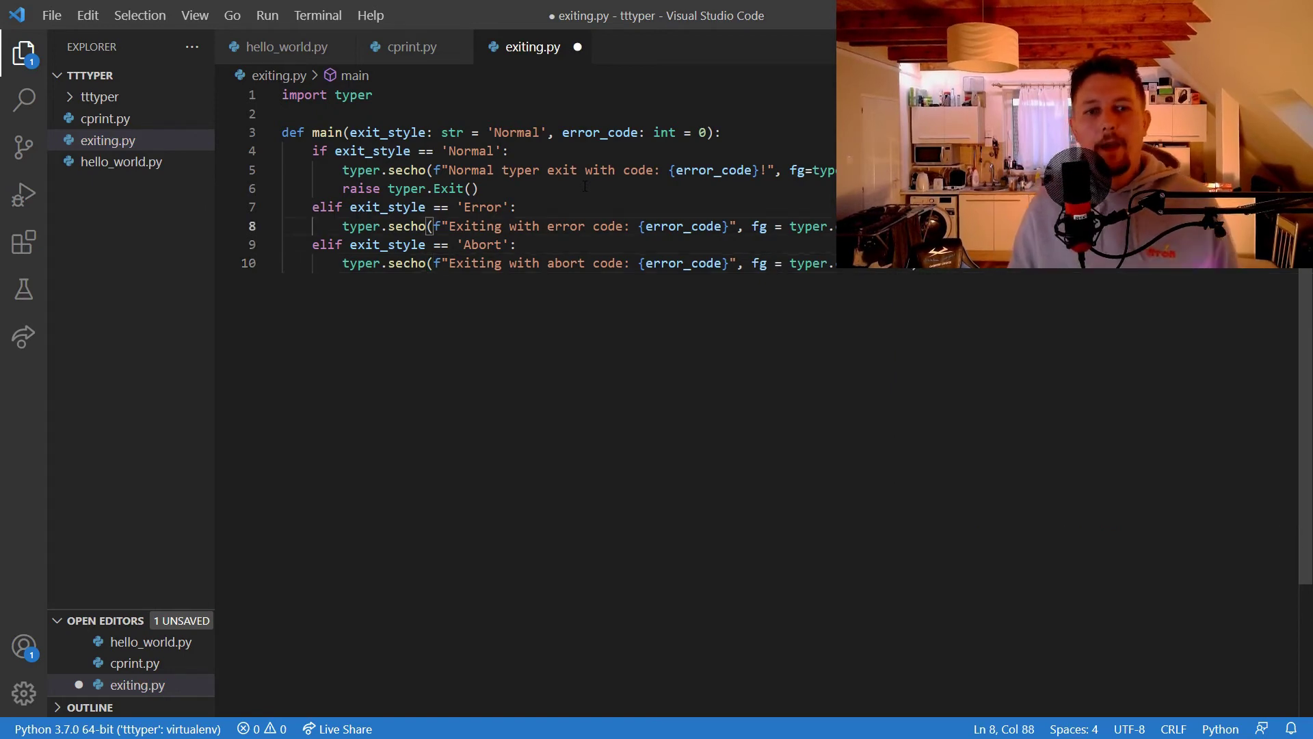
pyautogui.press('Return')
pyautogui.write('raise ')
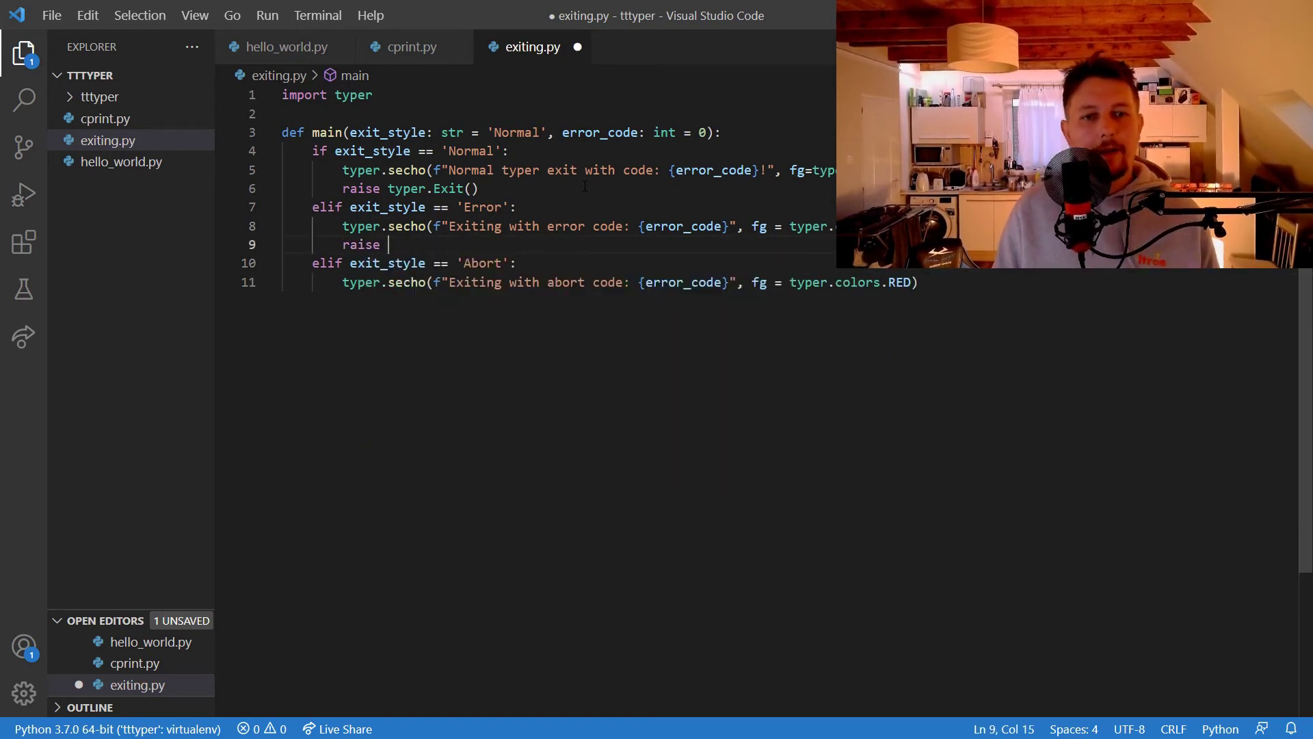
pyautogui.write('typer.Exi')
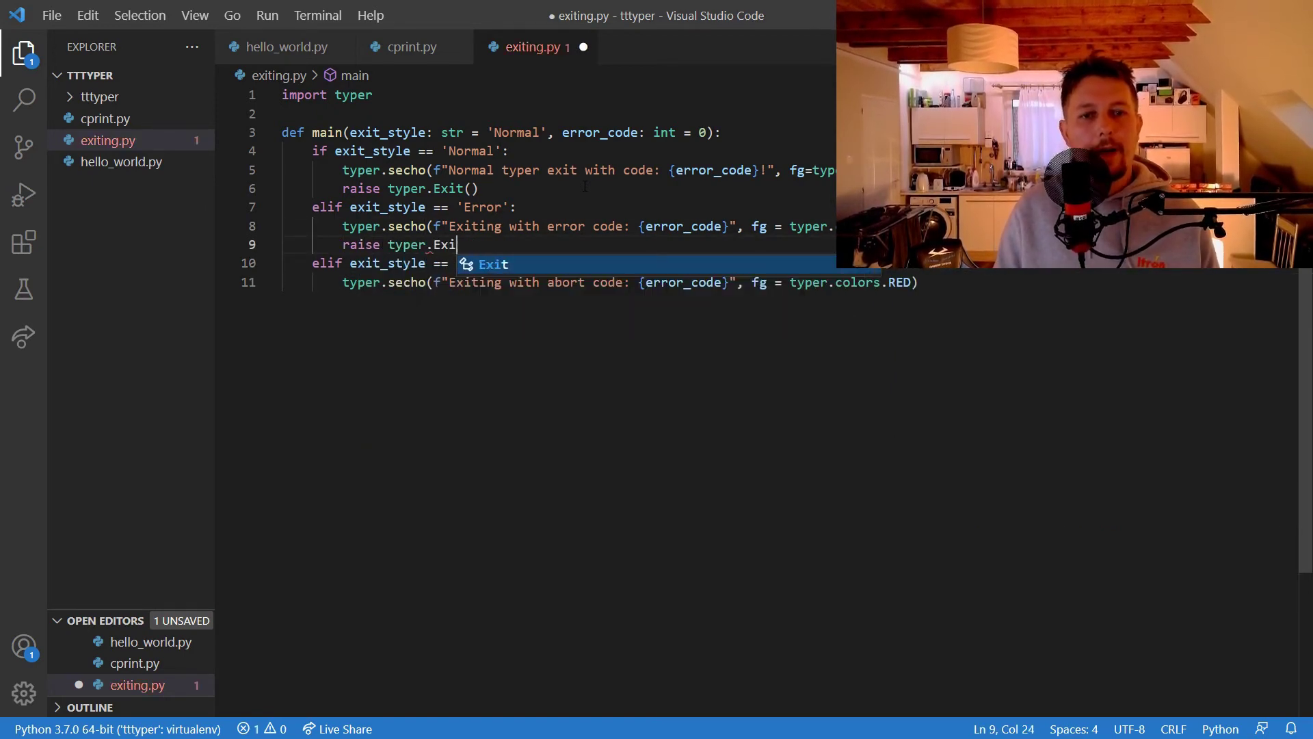
pyautogui.write('t(er')
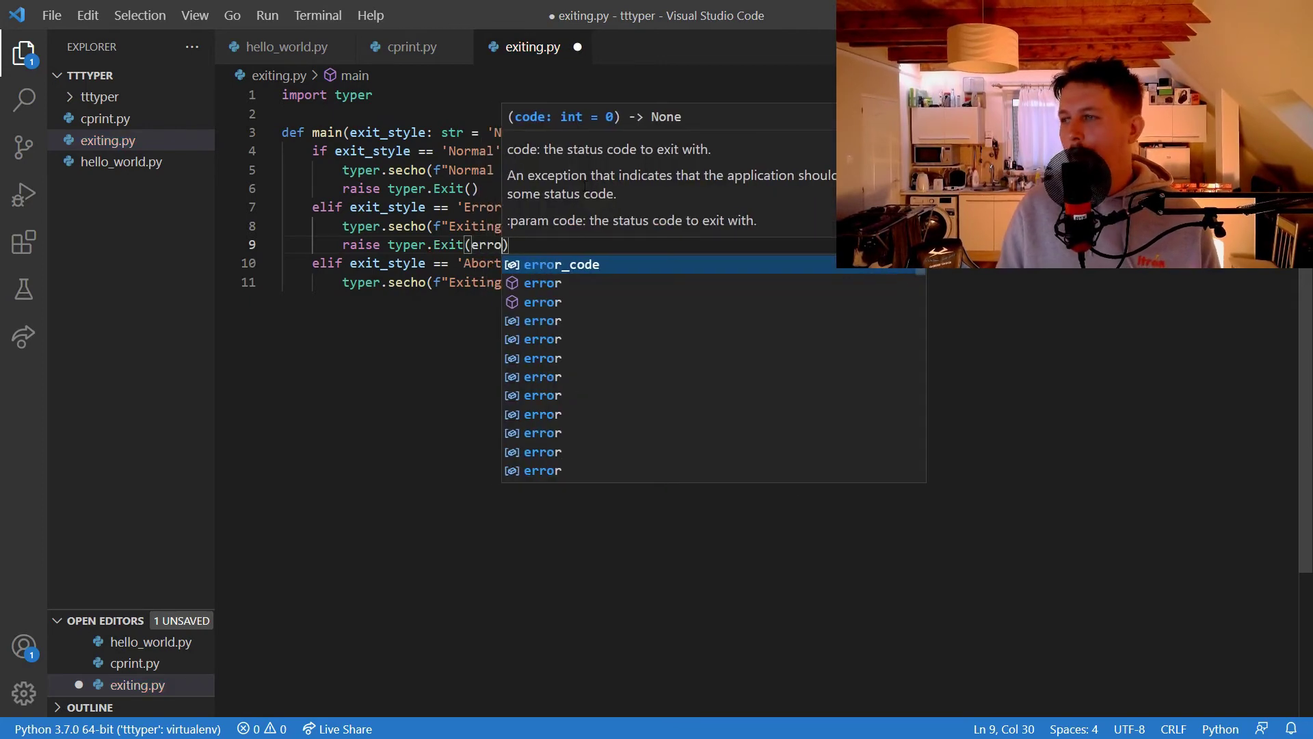
pyautogui.write('r')
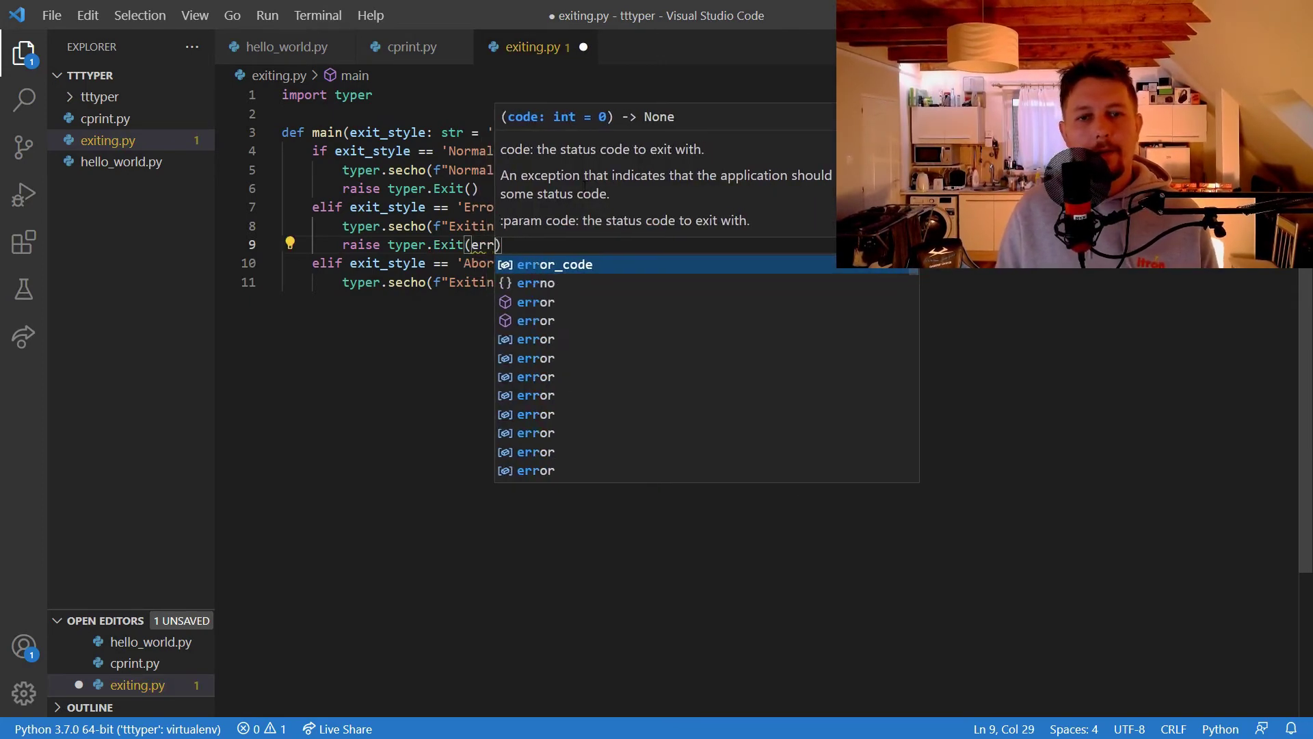
pyautogui.write('=')
pyautogui.press('BackSpace')
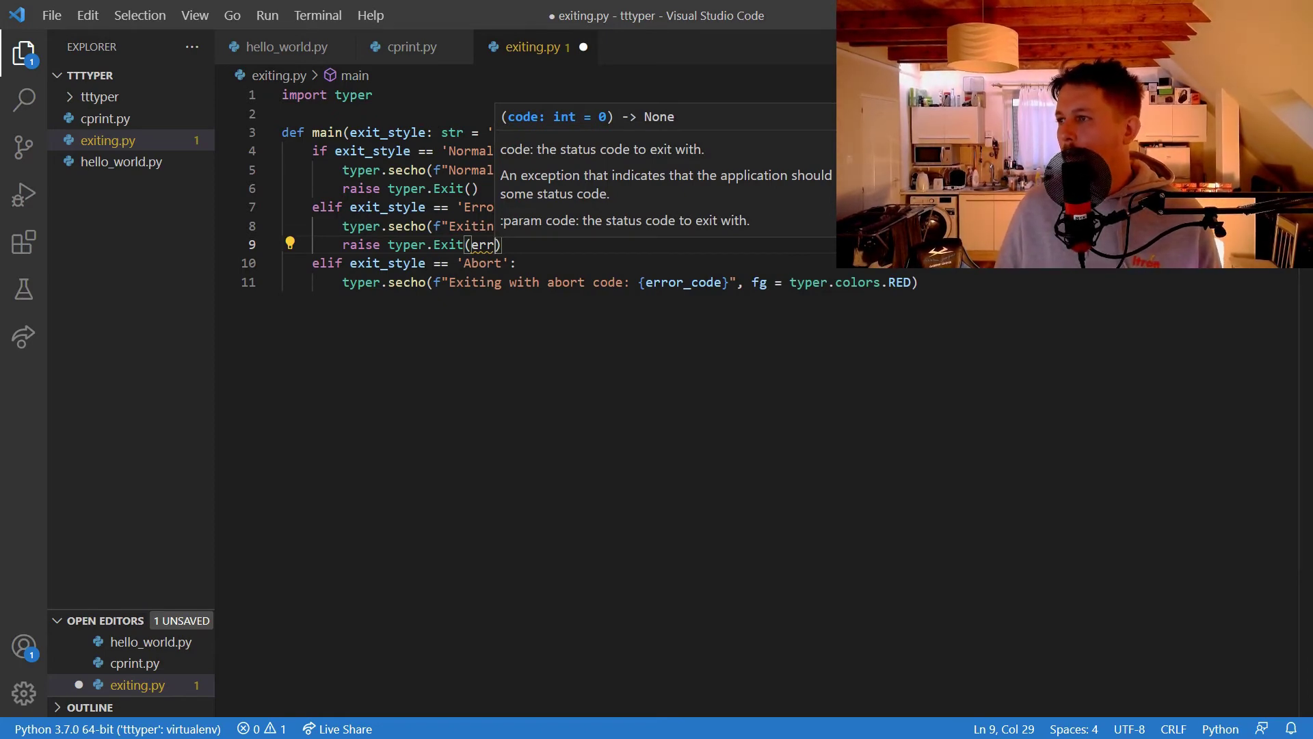
pyautogui.hotkey('alt', 'Tab')
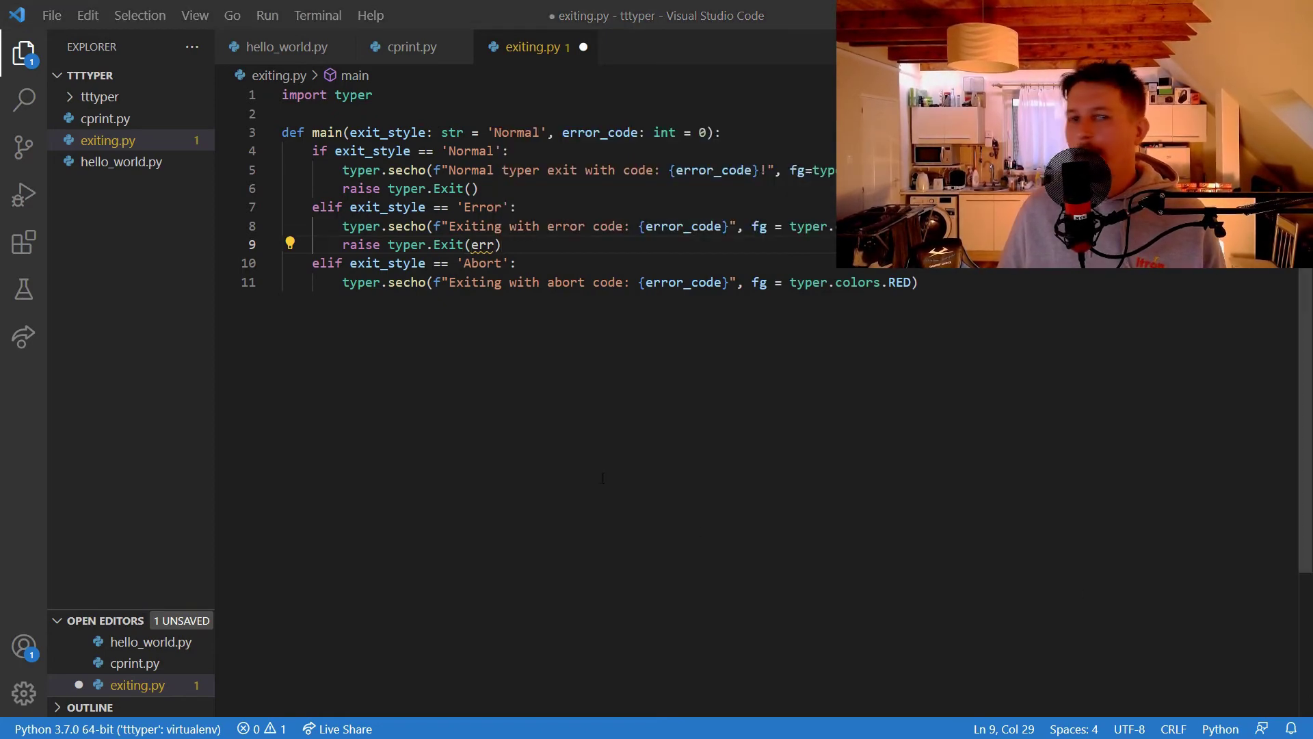
pyautogui.doubleClick(483, 244)
pyautogui.write('cod')
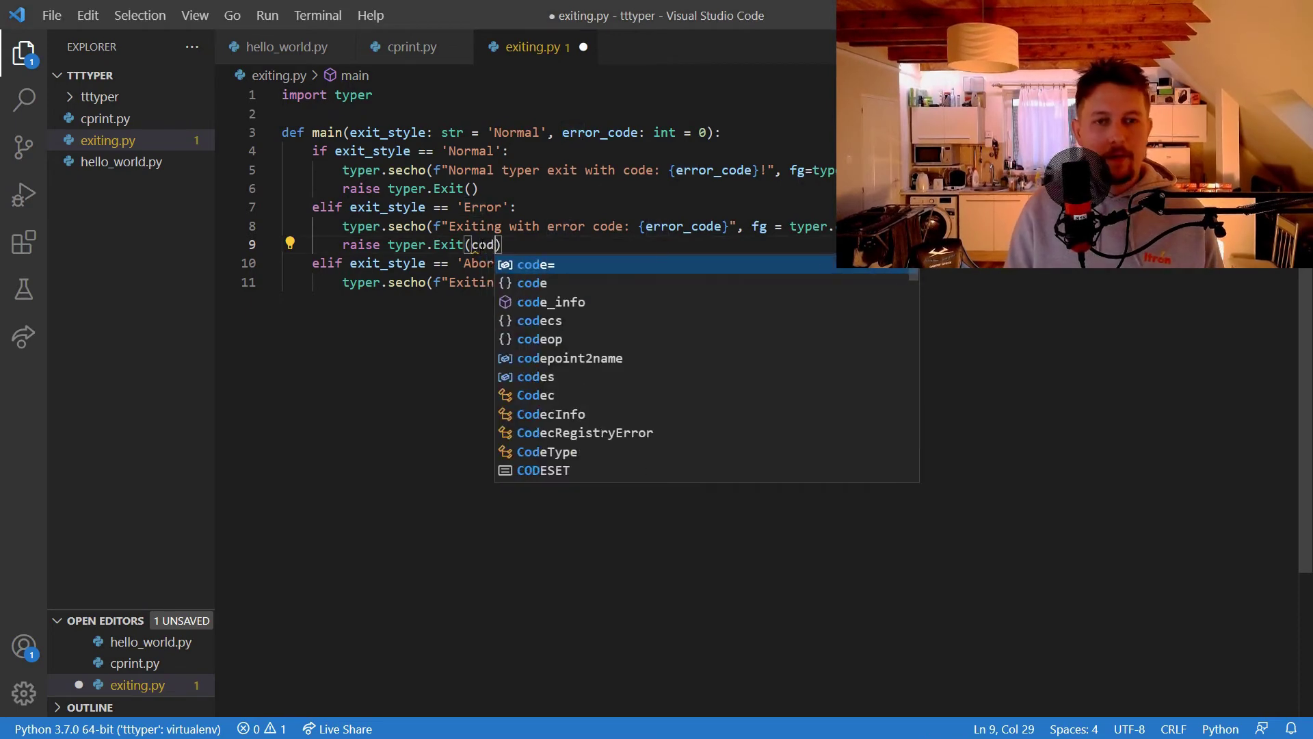
pyautogui.write('e=error')
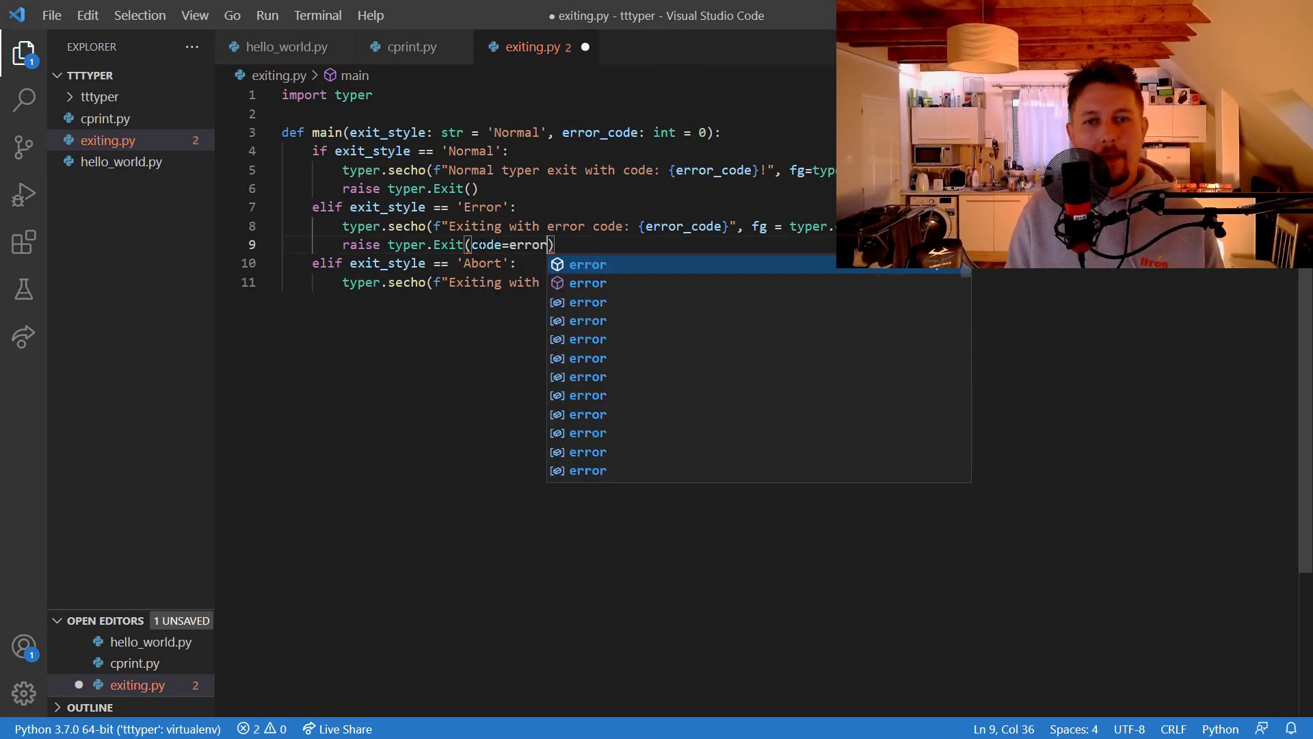
pyautogui.write('_co')
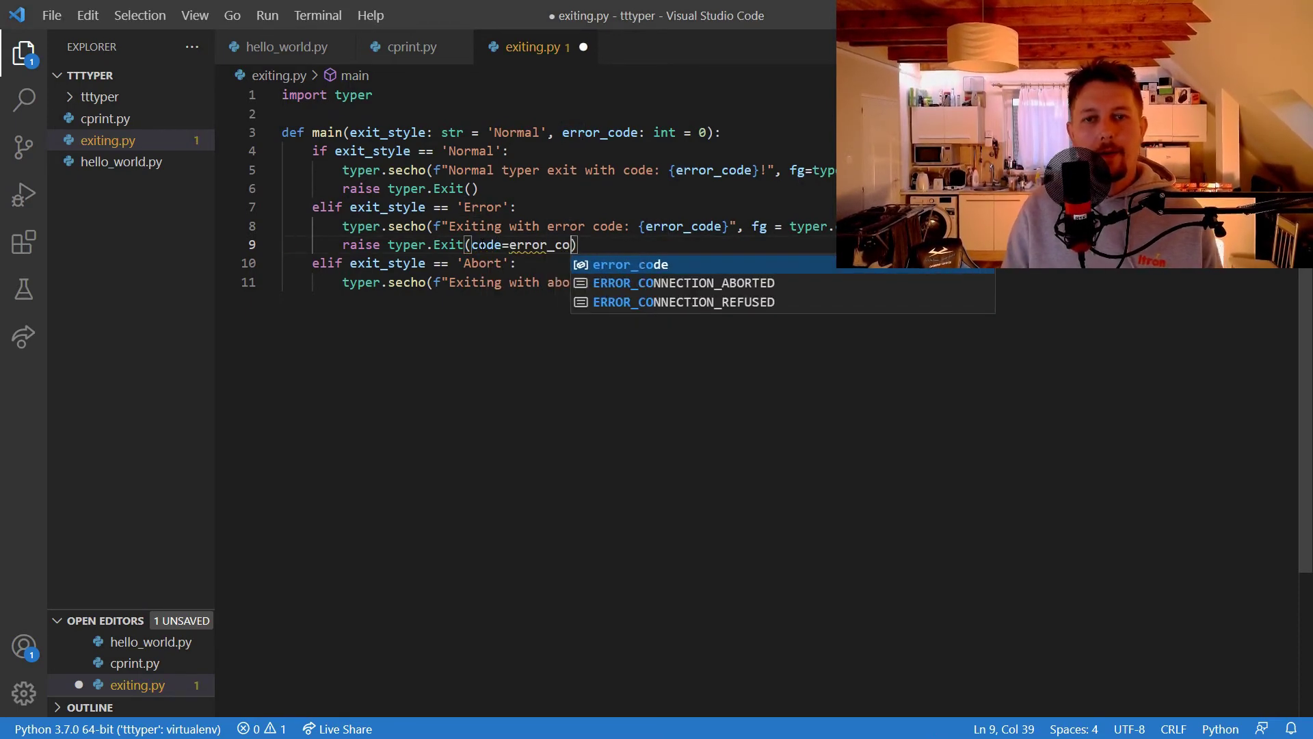
pyautogui.press('Tab')
pyautogui.press('Down')
pyautogui.press('Down')
# Add raise typer.Abort() to the Abort branch
pyautogui.press('End')
pyautogui.press('Return')
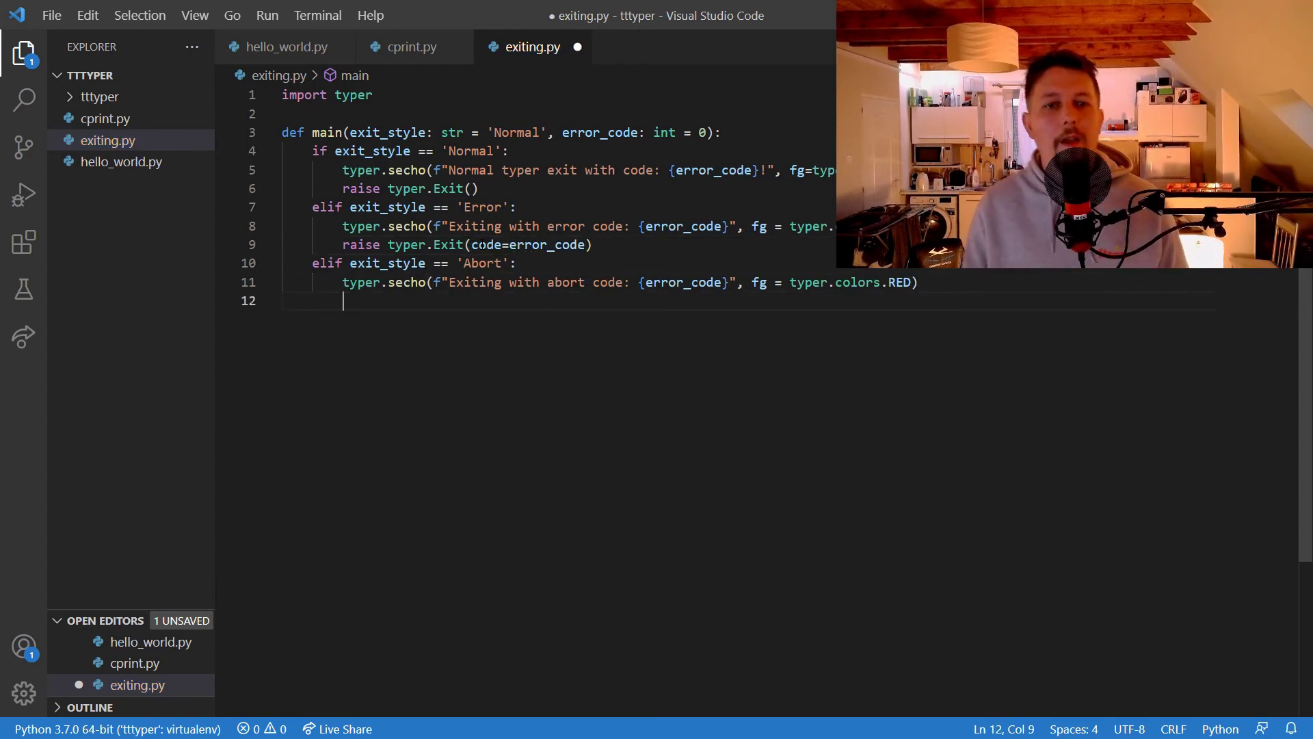
pyautogui.write('raise ty')
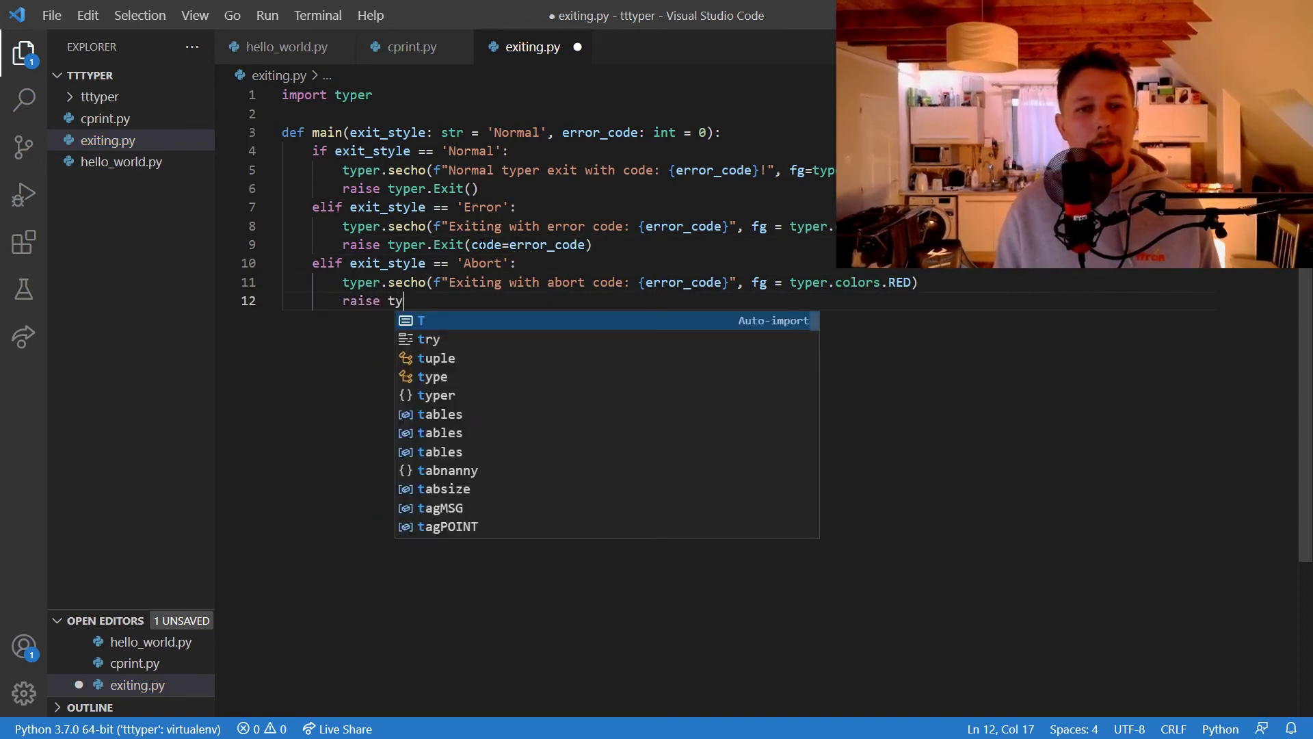
pyautogui.write('per.Ab')
pyautogui.press('Tab')
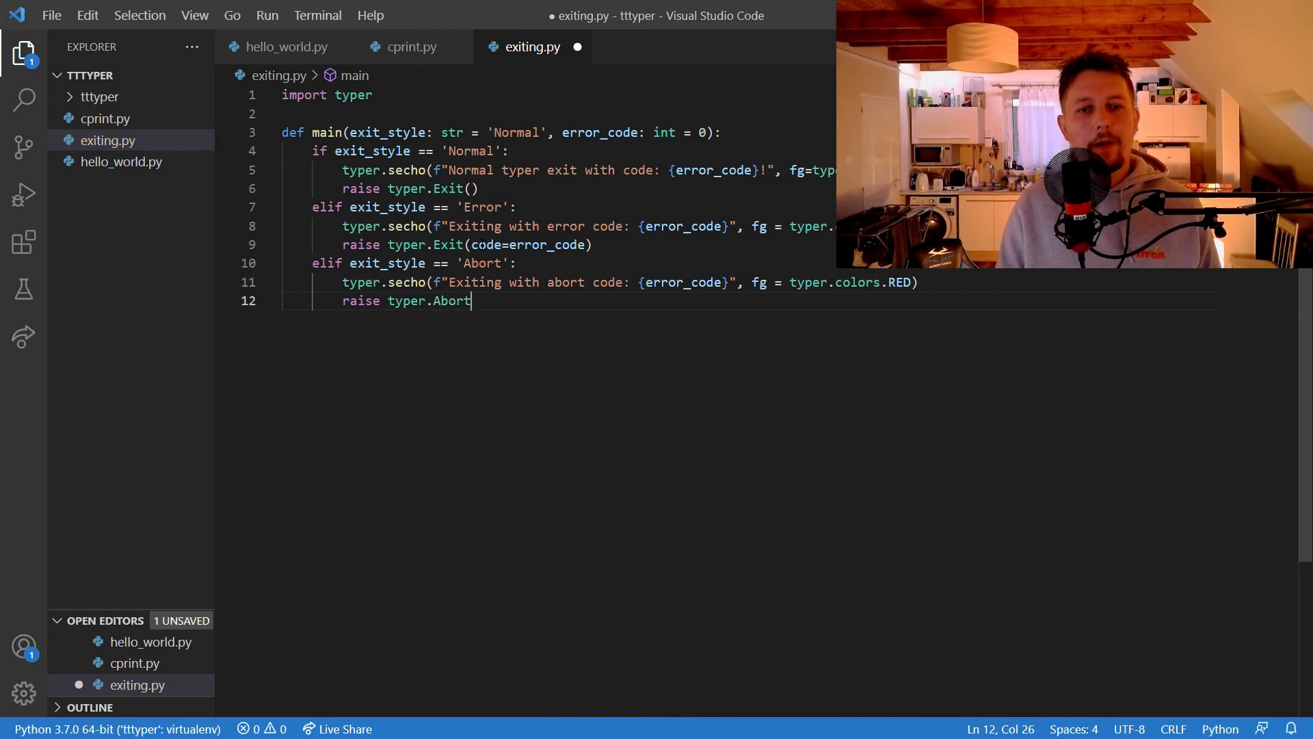
pyautogui.write('()')
pyautogui.press('Return')
# Add an else branch printing f"Just the normal completion!" with typer.secho
pyautogui.press('BackSpace')
pyautogui.write('e')
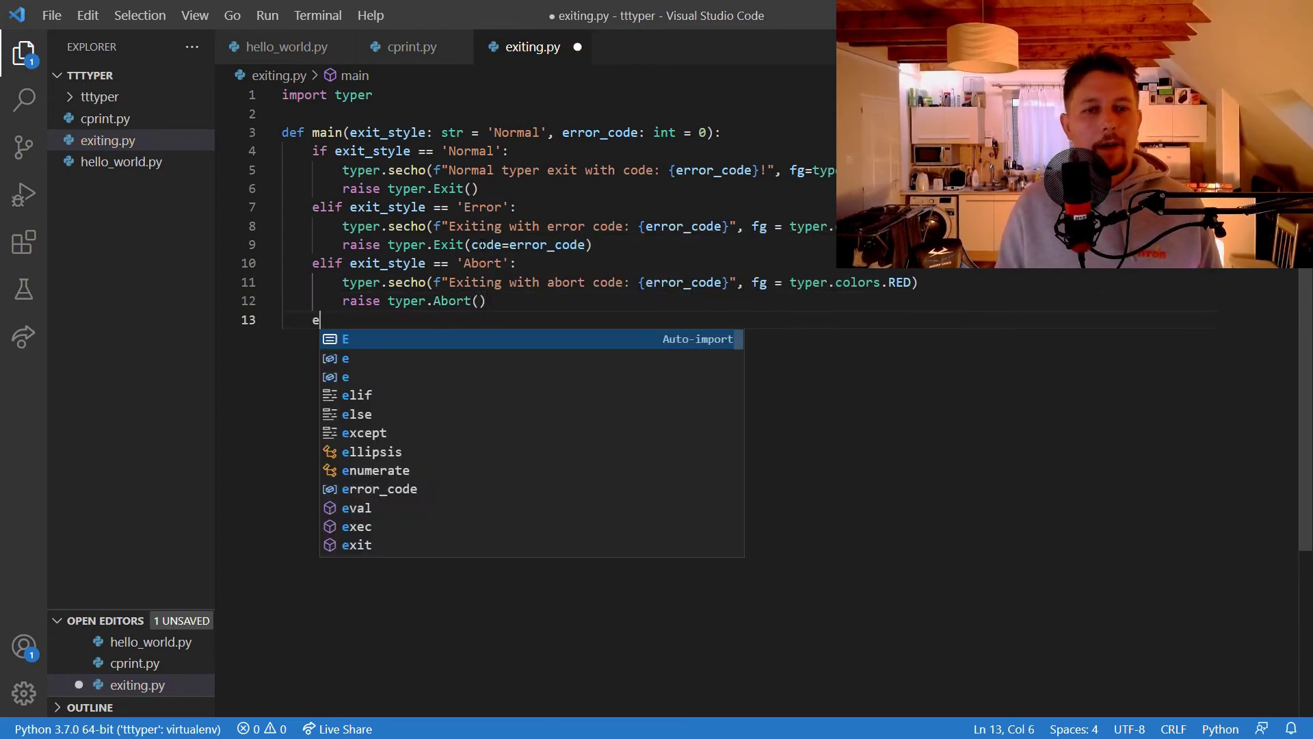
pyautogui.write('lse:')
pyautogui.press('Return')
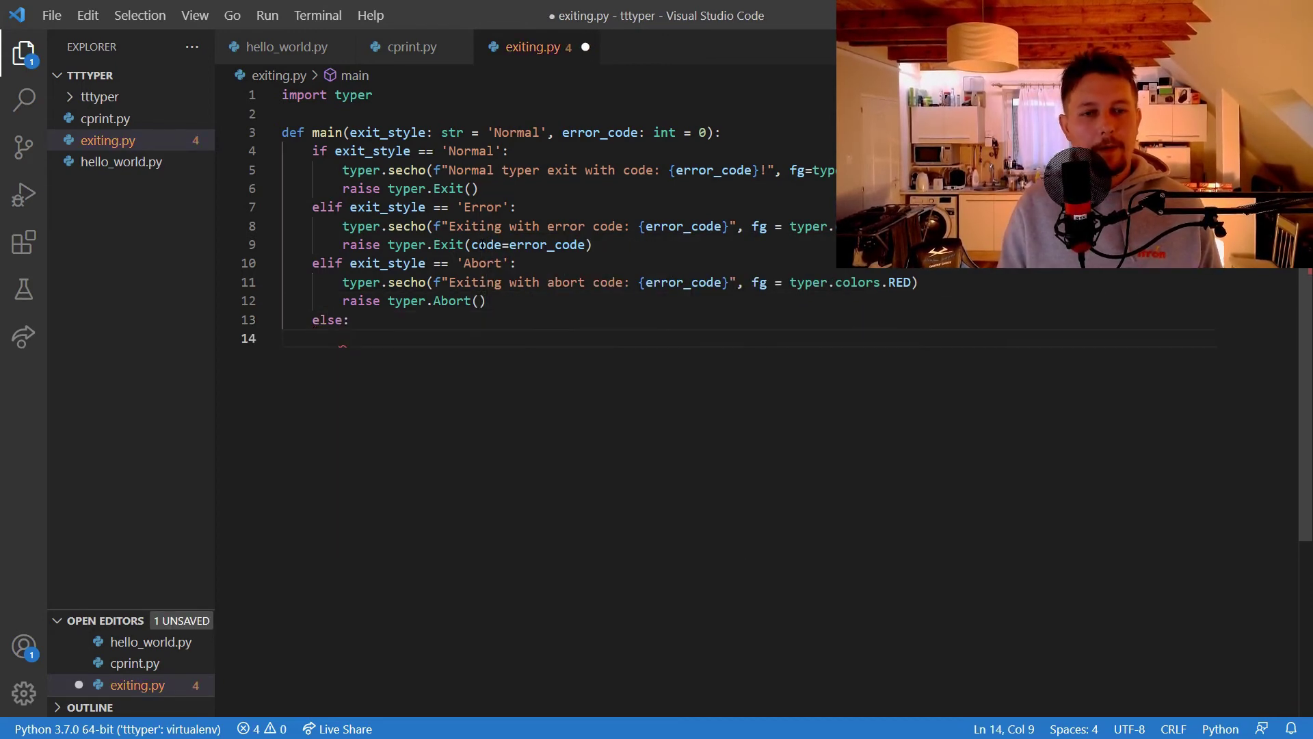
pyautogui.write('typer.e')
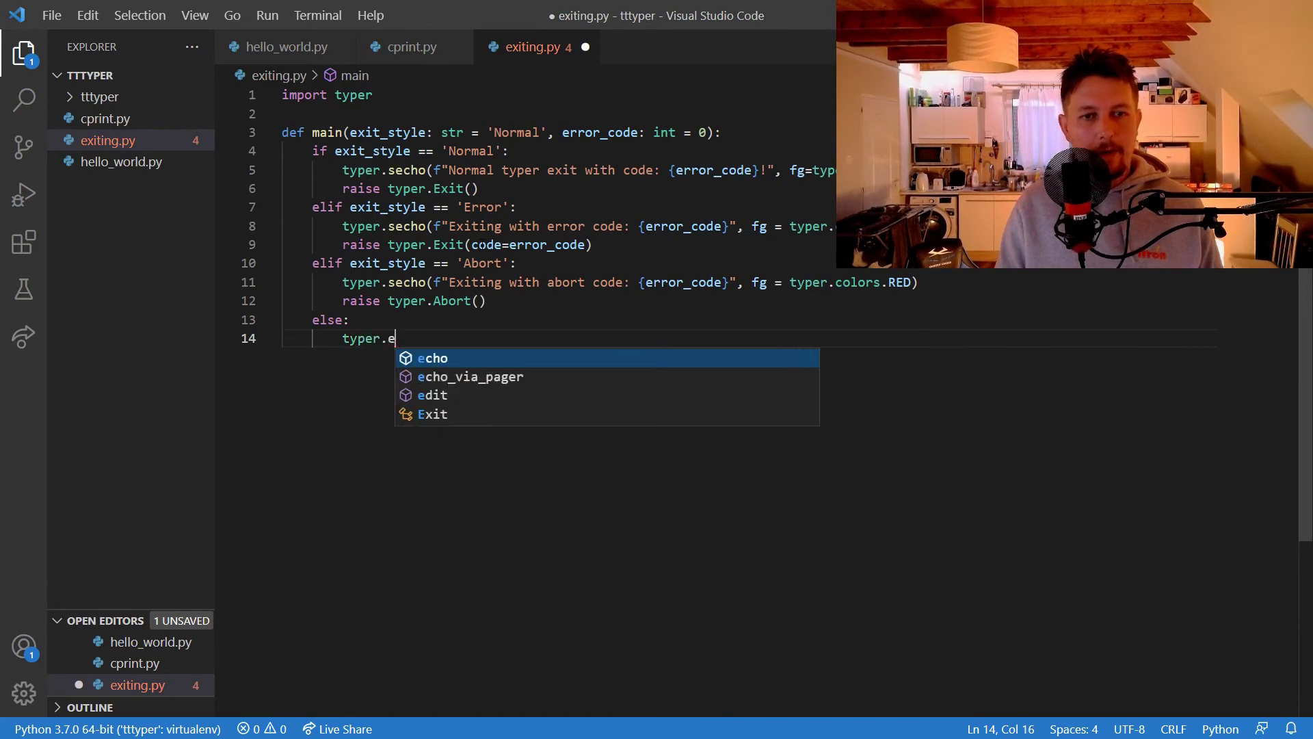
pyautogui.press('BackSpace')
pyautogui.write('sec')
pyautogui.press('Tab')
pyautogui.write('f')
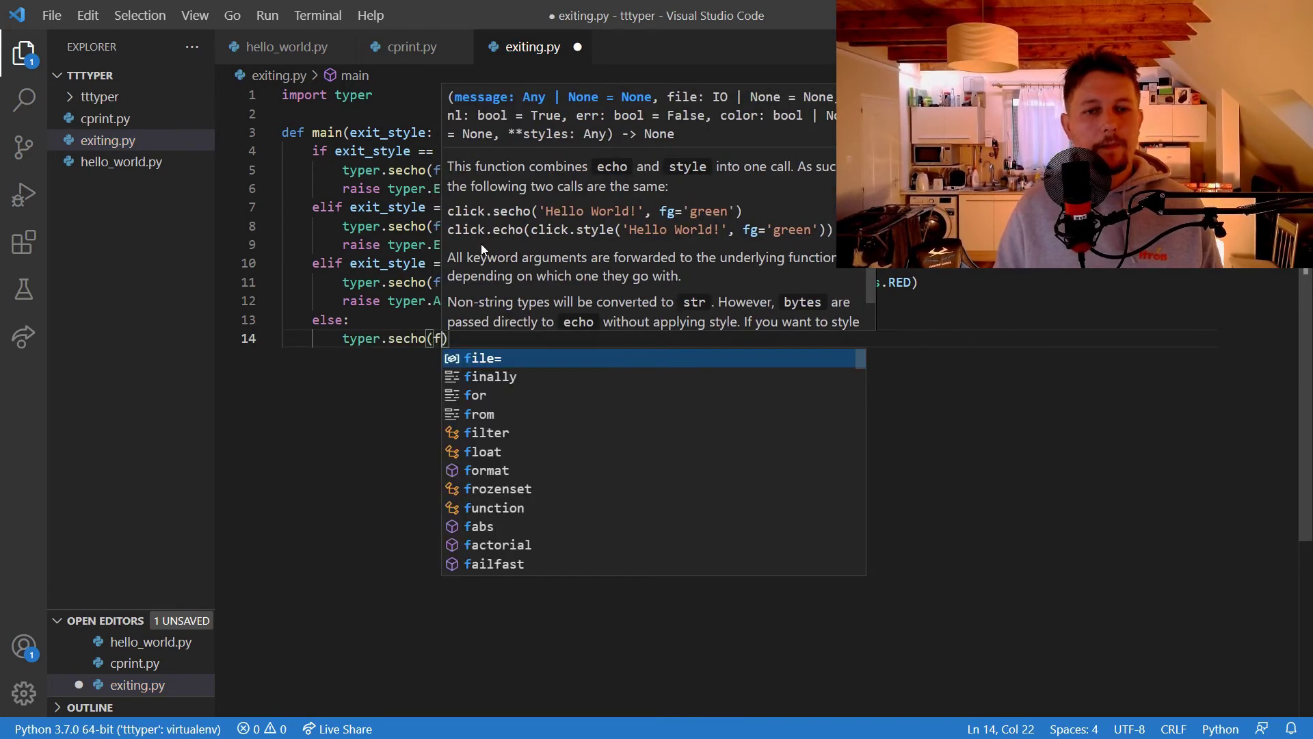
pyautogui.write('"Just the')
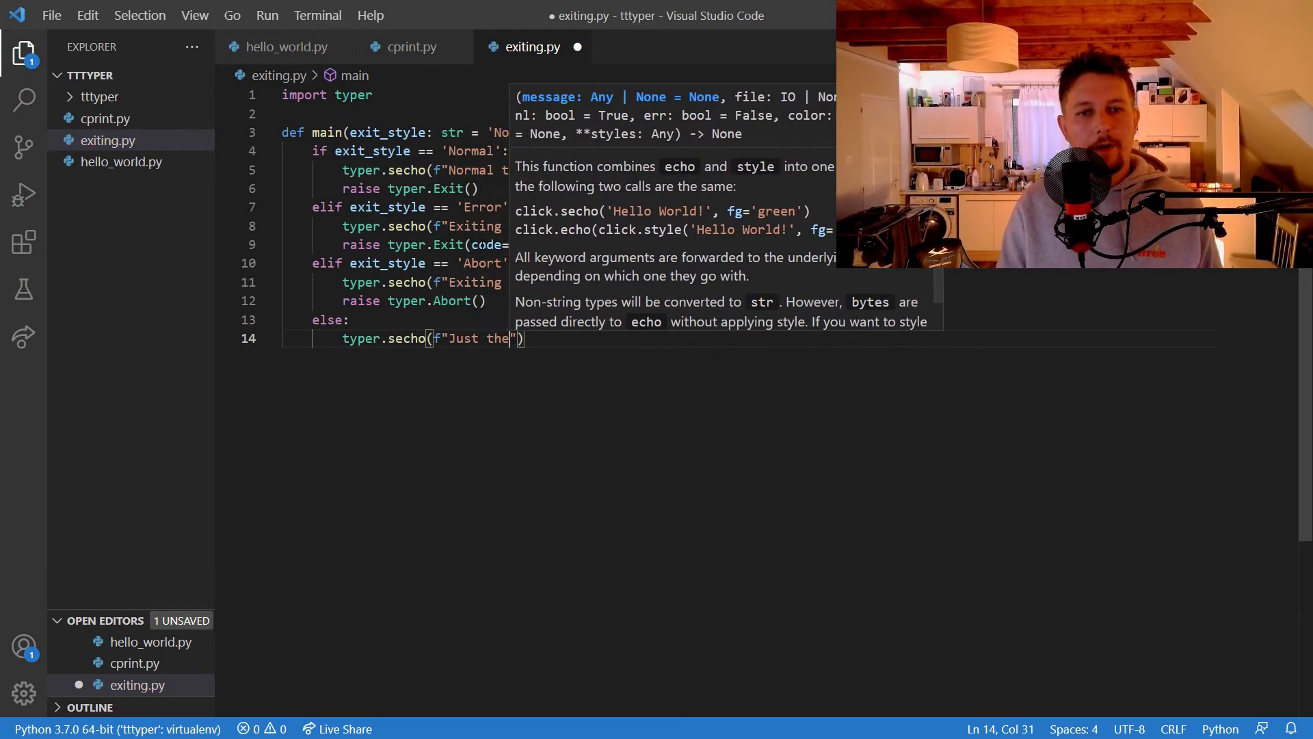
pyautogui.write(' normal com')
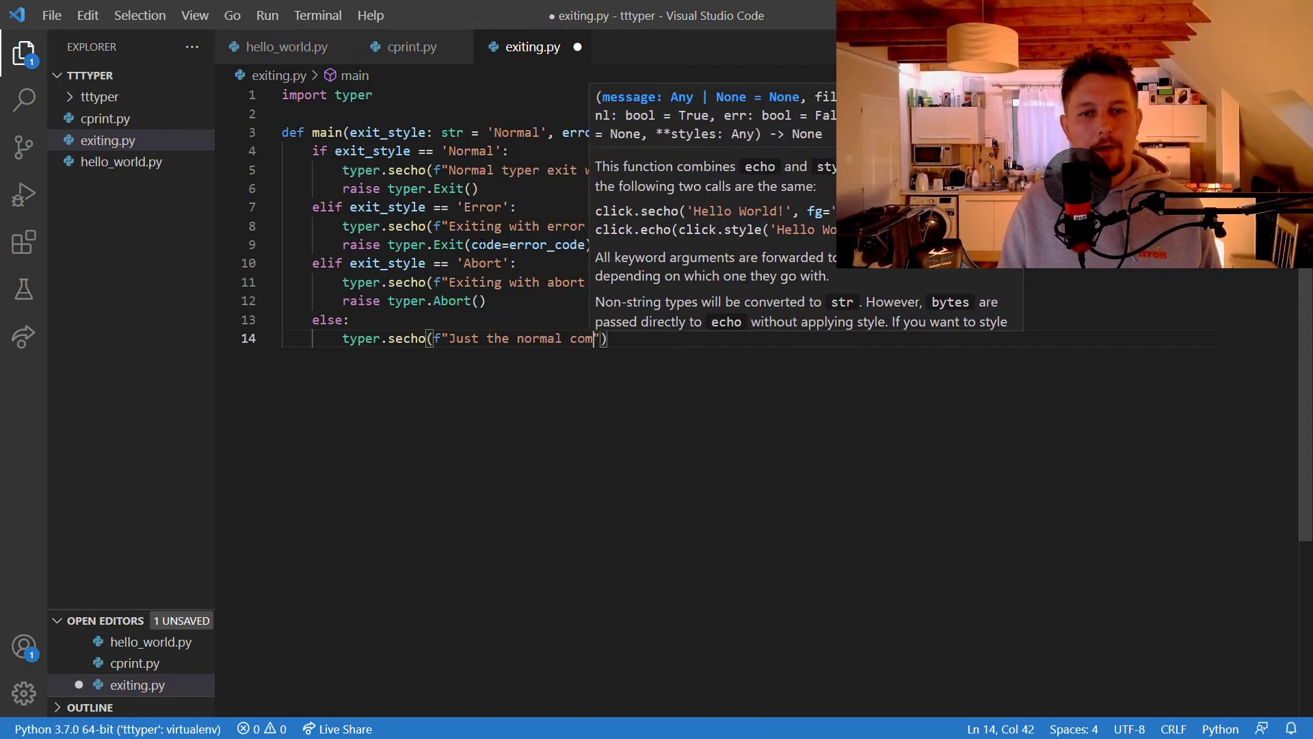
pyautogui.write('pletion!')
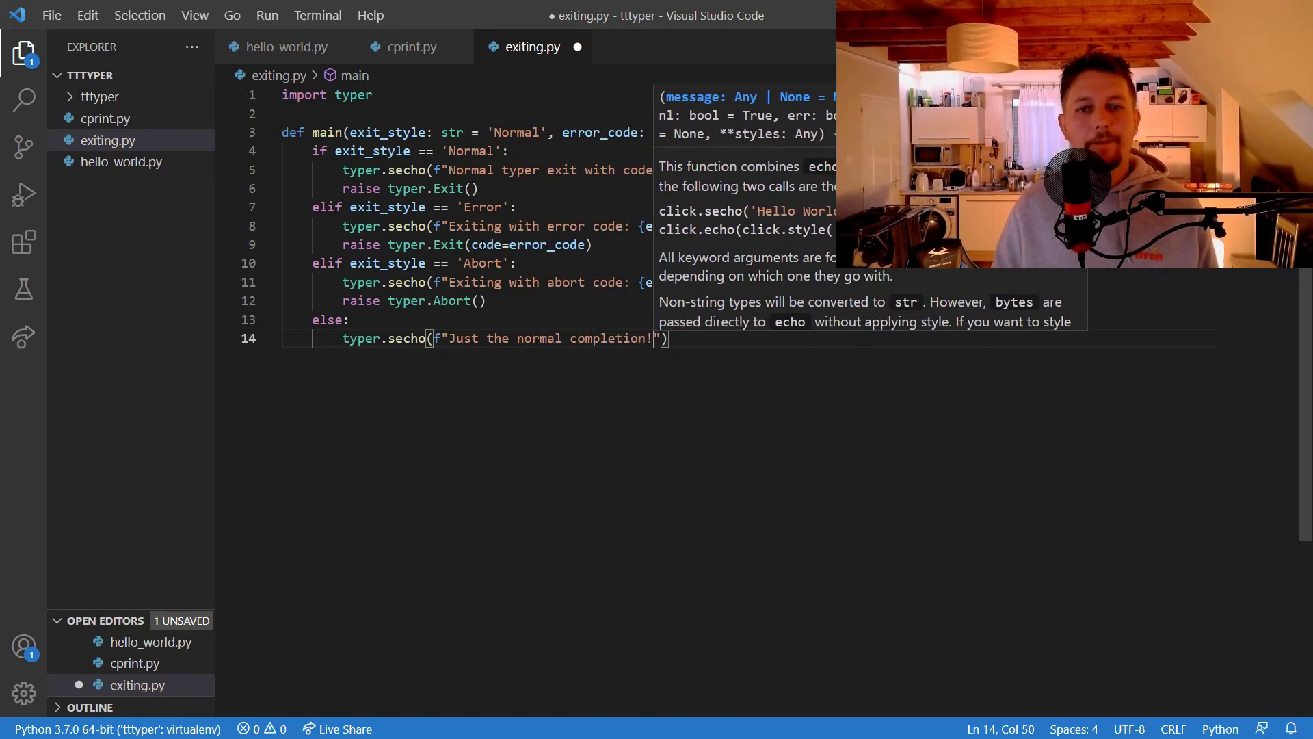
pyautogui.press('End')
pyautogui.press('Return')
pyautogui.press('BackSpace')
pyautogui.press('BackSpace')
pyautogui.press('Return')
pyautogui.press('Return')
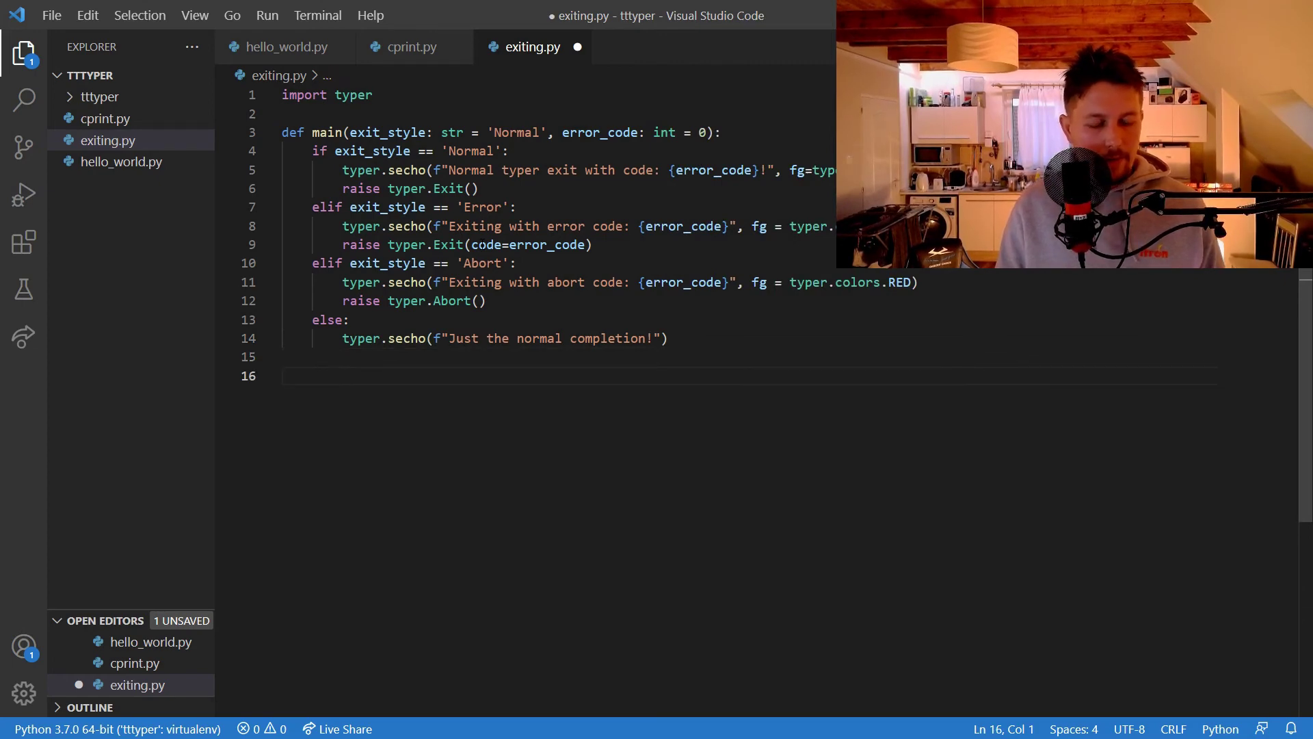
pyautogui.write('if __name_')
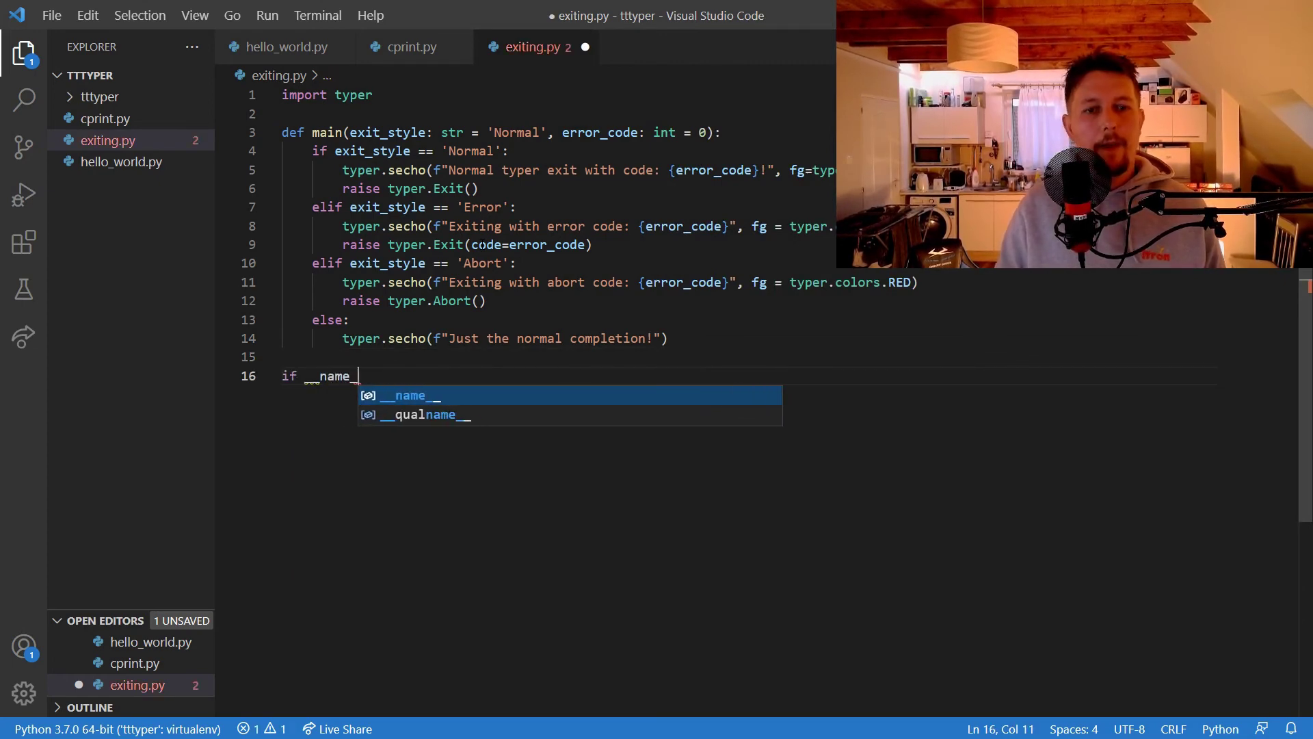
pyautogui.write("_ == '__main__'")
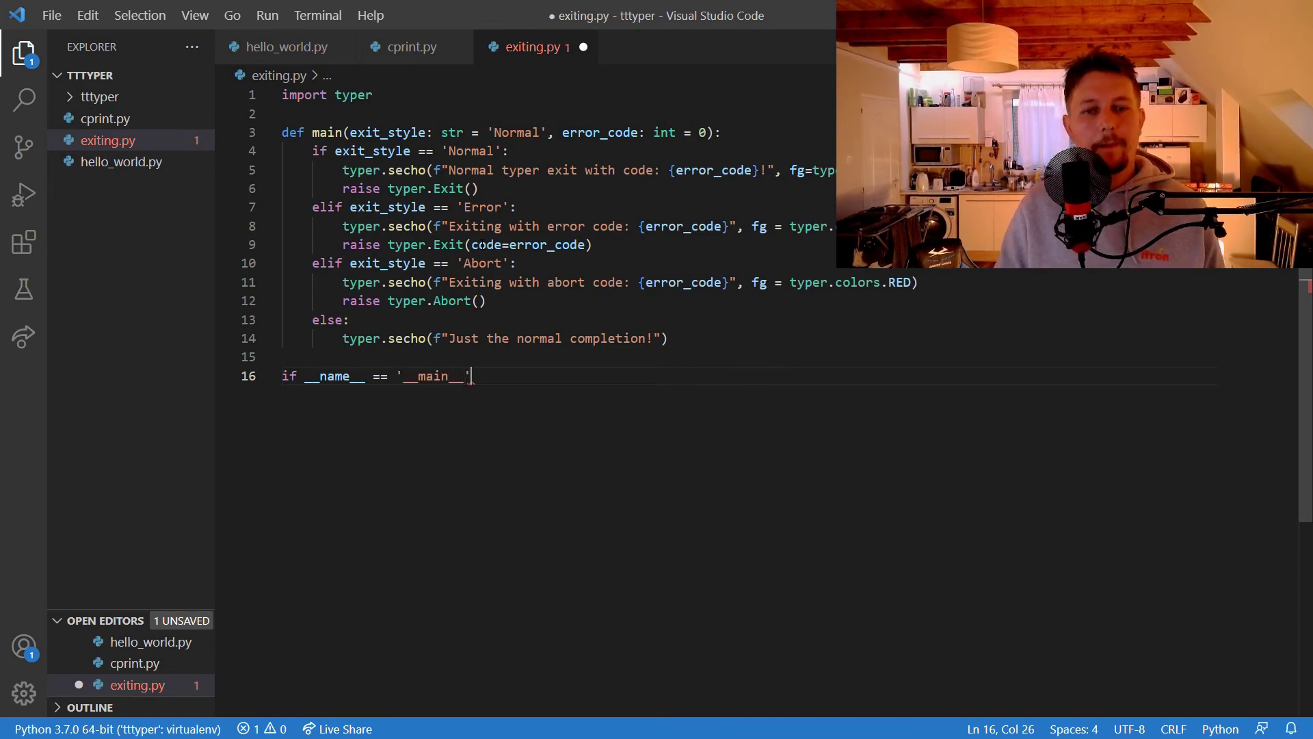
pyautogui.write(':')
# Append an if __name__ == '__main__': guard calling typer.run(main), then save exiting.py
pyautogui.press('Return')
pyautogui.write('typer.run')
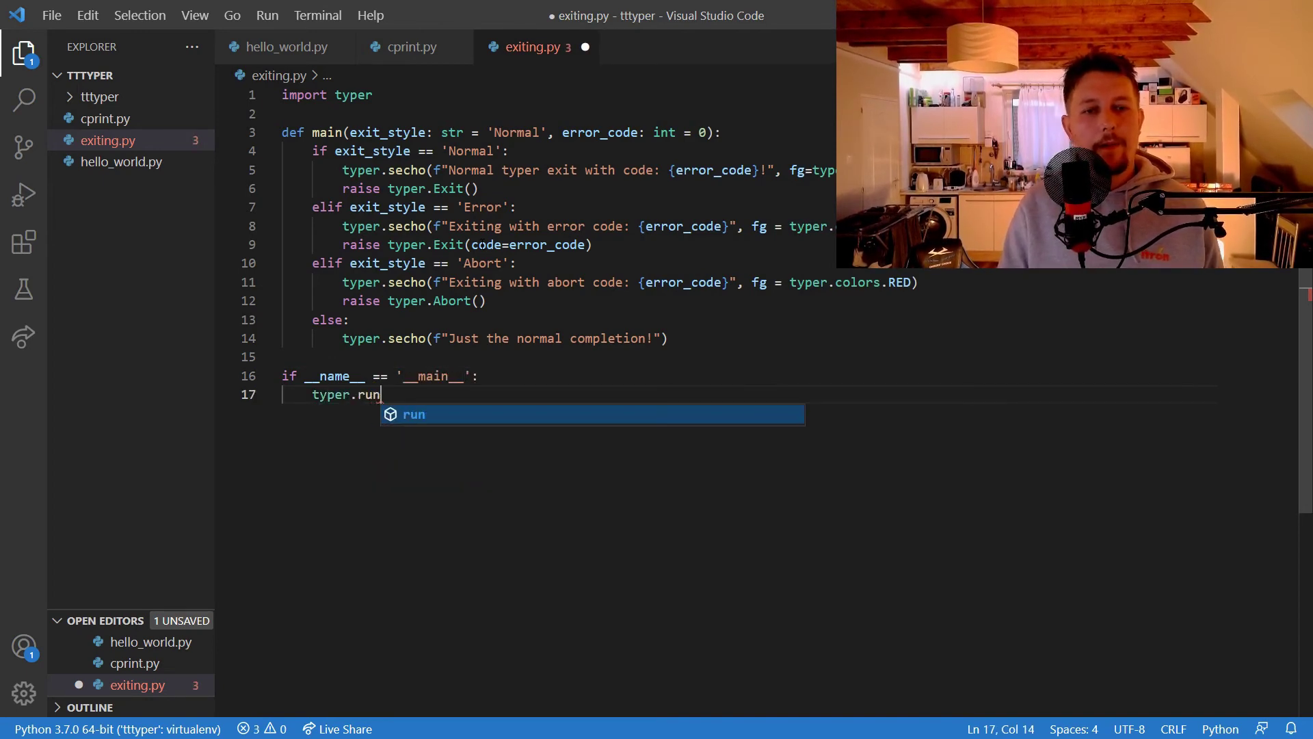
pyautogui.write('(main')
pyautogui.hotkey('ctrl', 's')
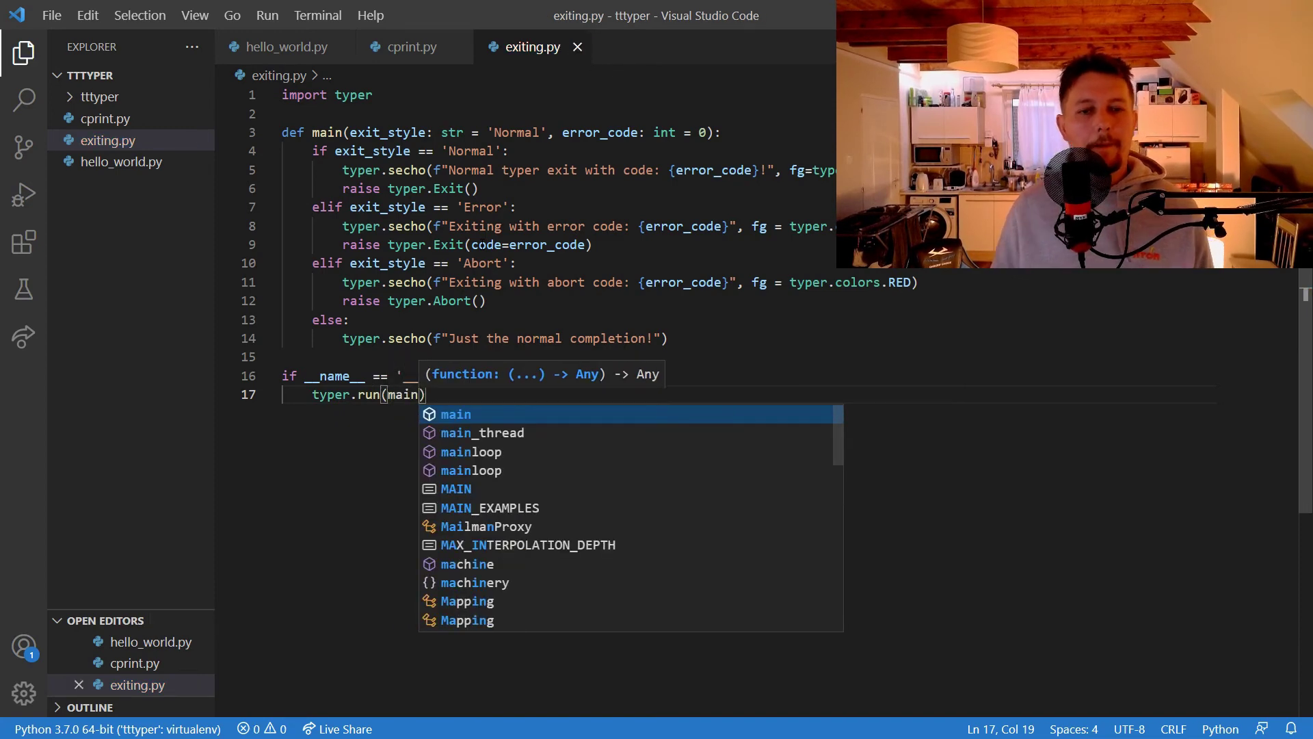
# Run python .\exiting.py with default options, showing the green normal exit with code 0
pyautogui.hotkey('alt', 'Tab')
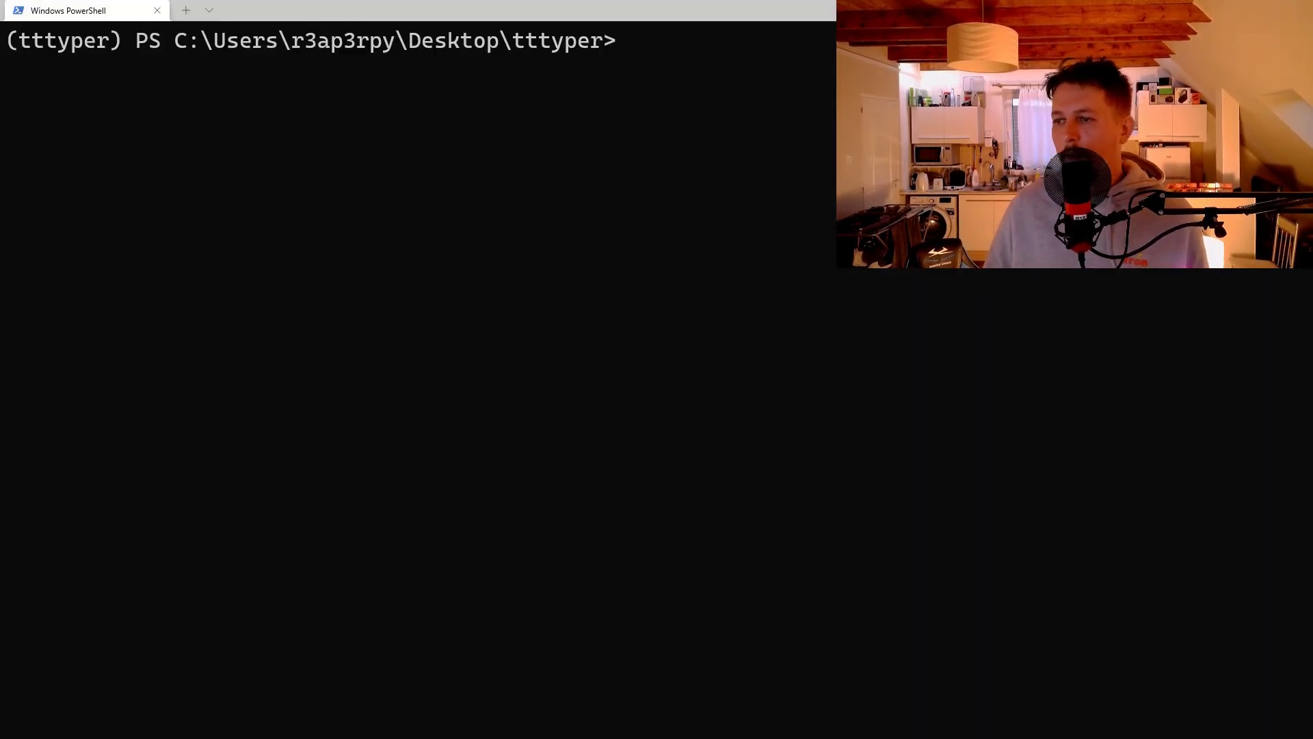
pyautogui.write('py')
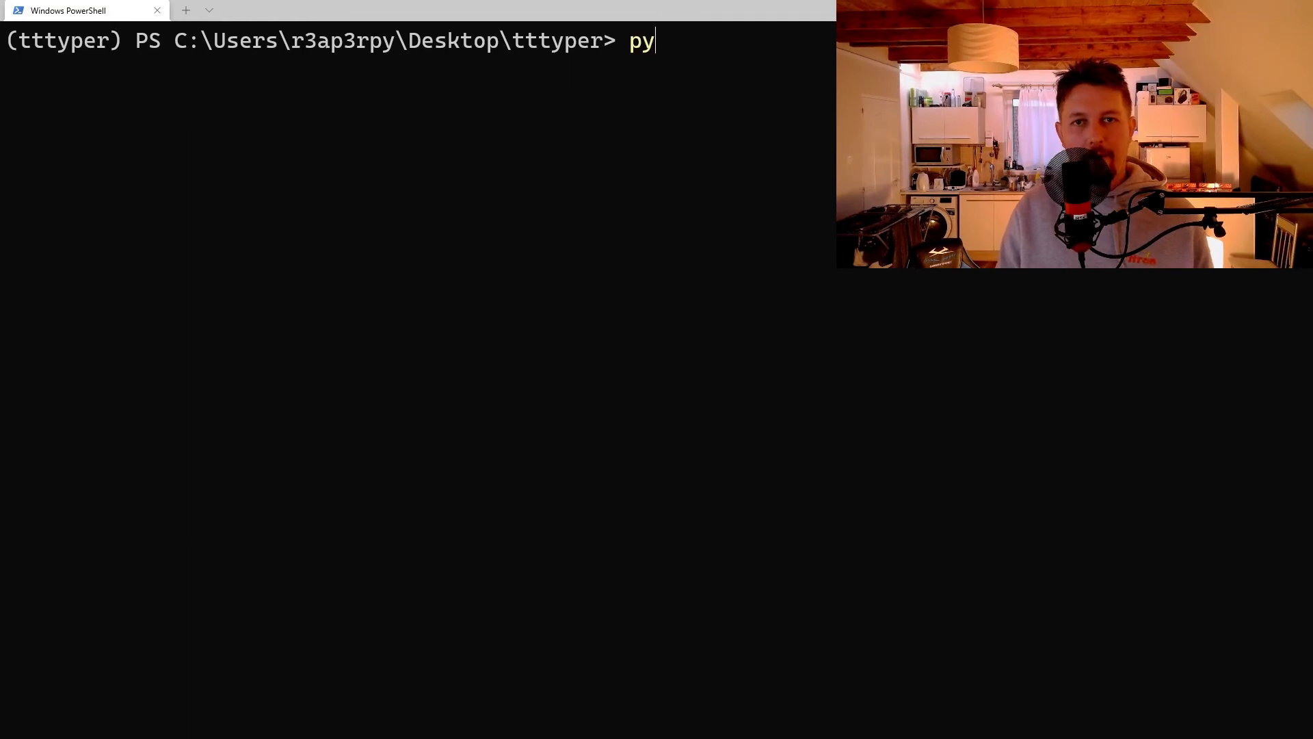
pyautogui.write('thon e')
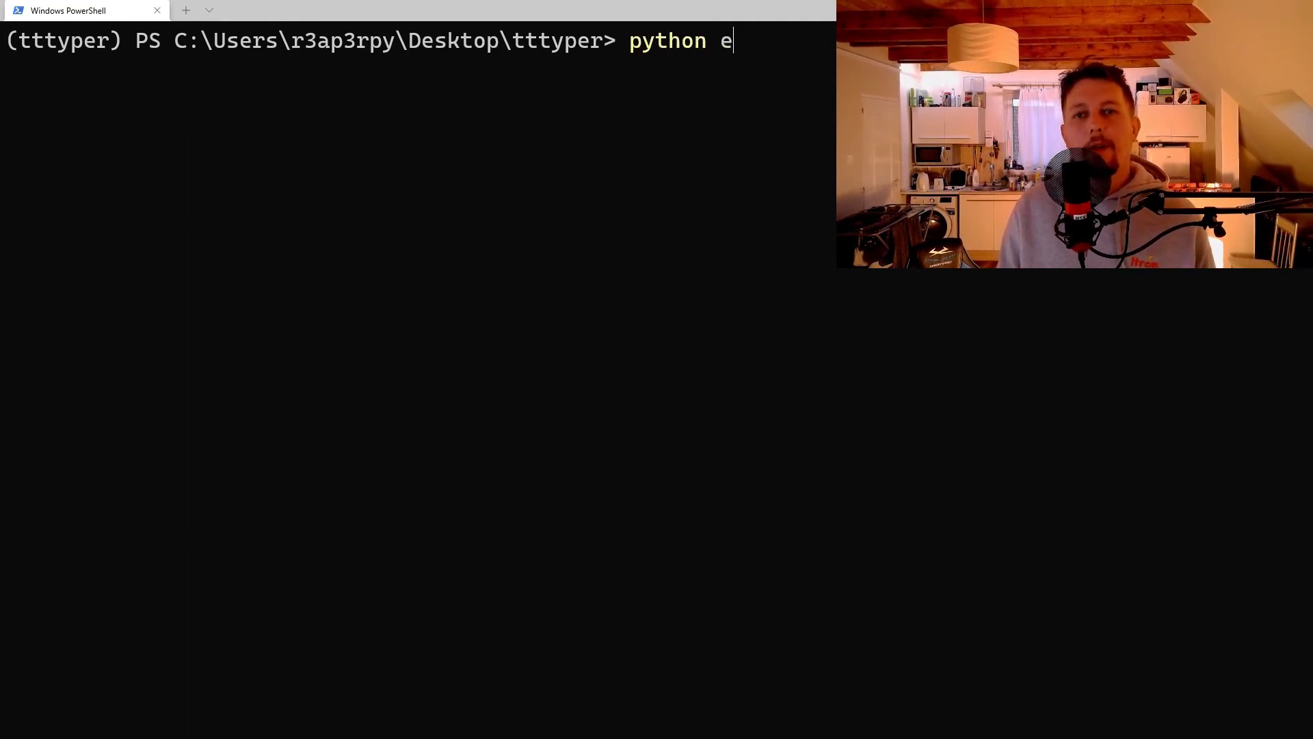
pyautogui.press('Tab')
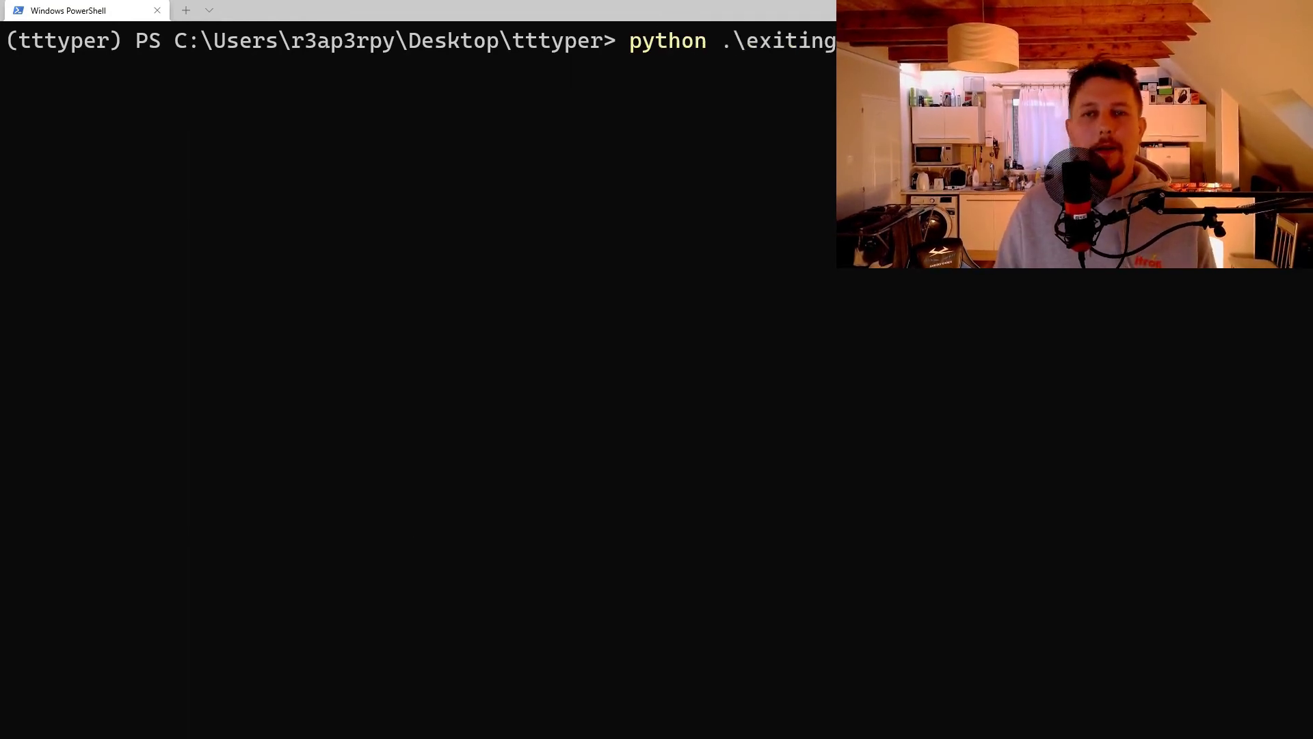
pyautogui.press('Return')
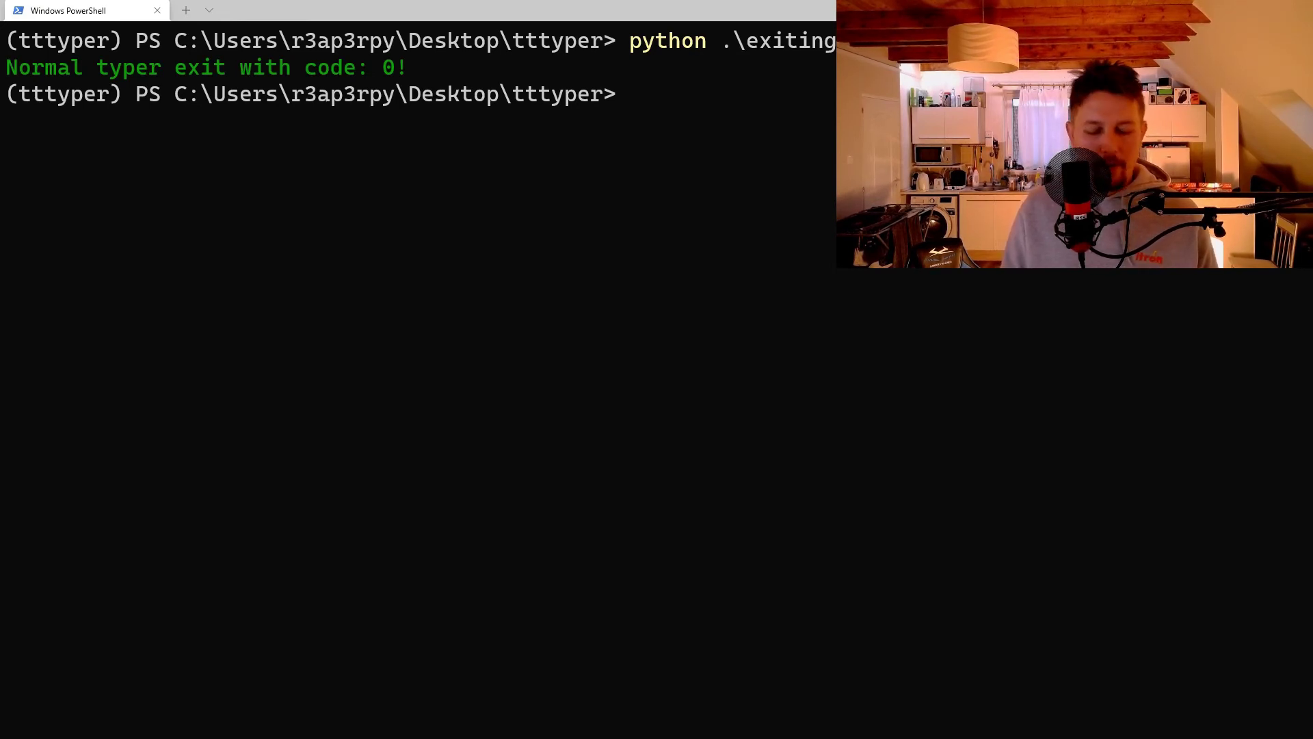
# Rerun exiting.py with extra arguments, which is rejected as unexpected extra arguments
pyautogui.press('Up')
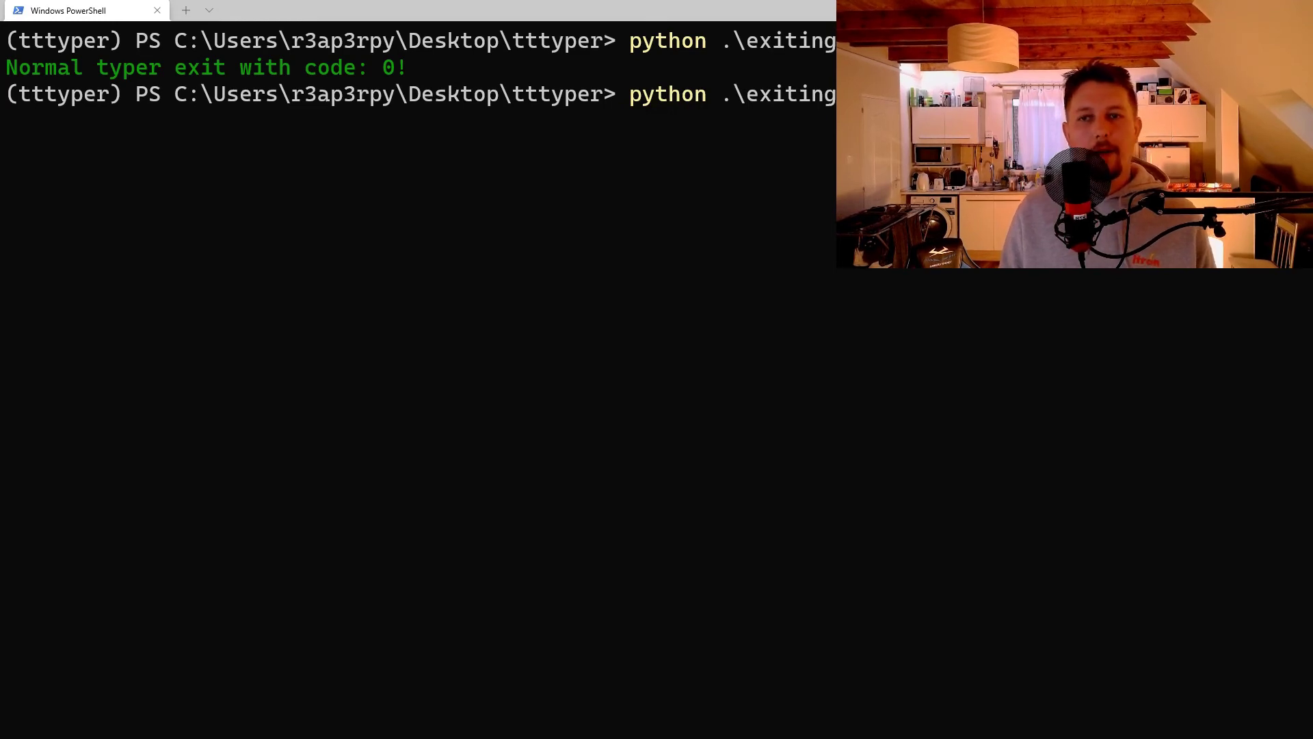
pyautogui.hotkey('alt', 'Tab')
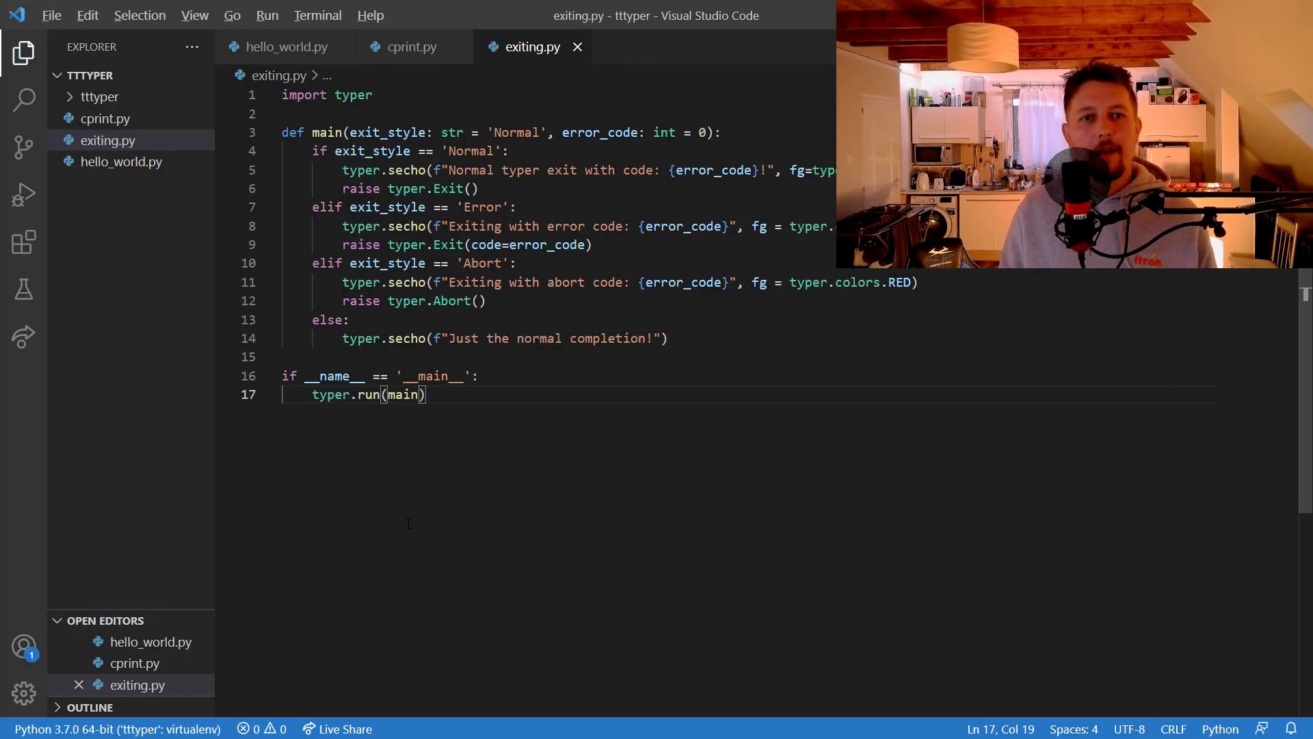
pyautogui.hotkey('alt', 'Tab')
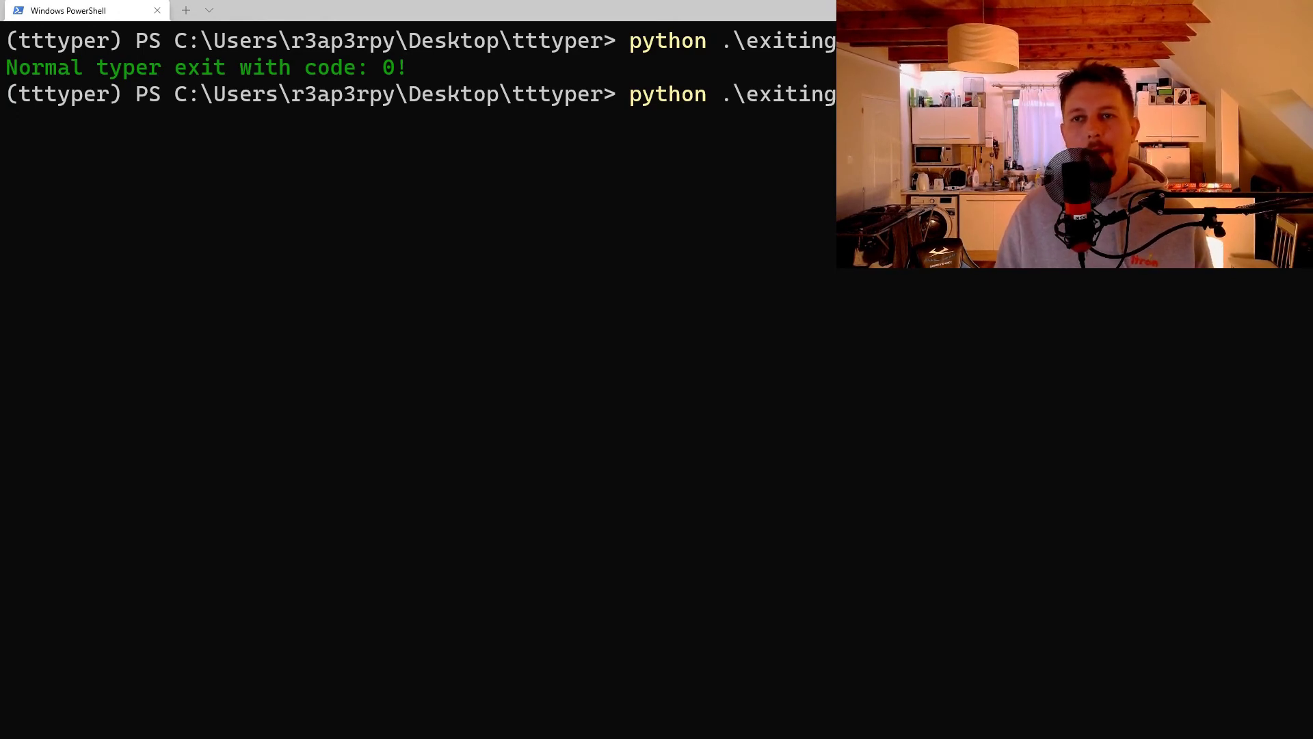
pyautogui.press('Return')
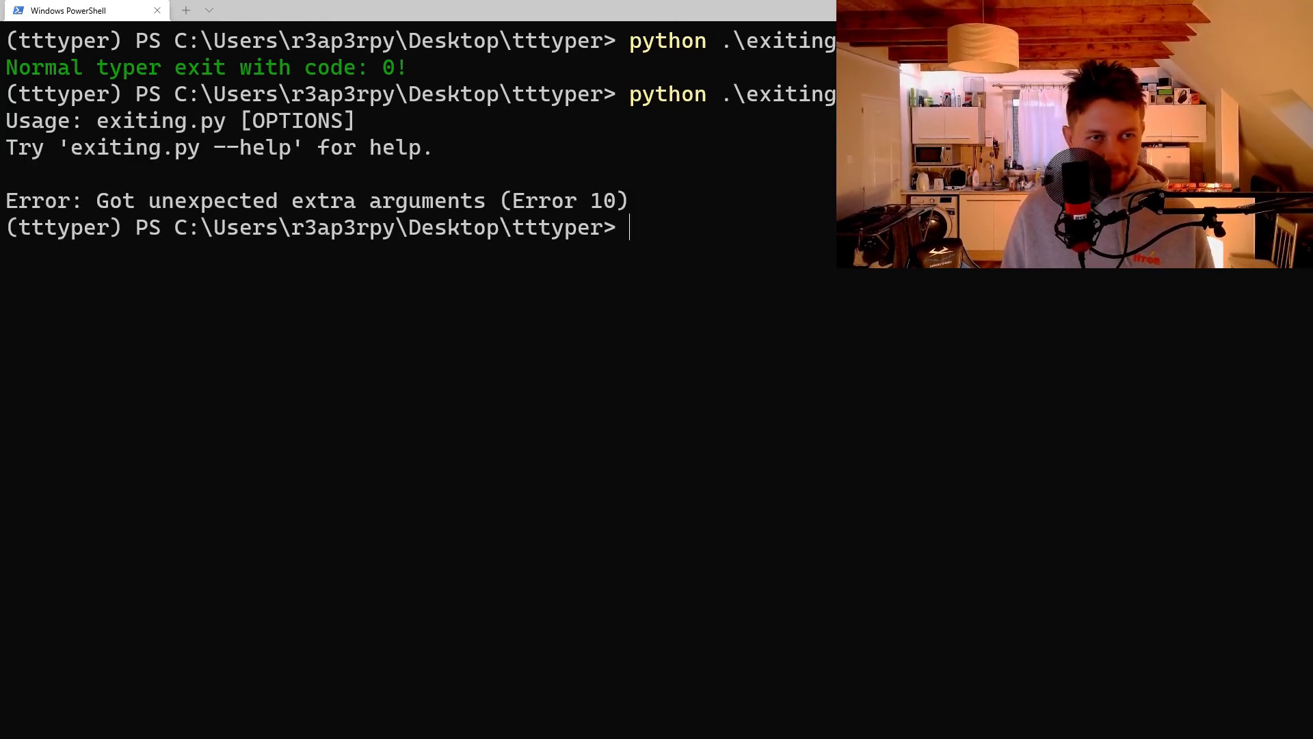
pyautogui.hotkey('alt', 'Tab')
pyautogui.hotkey('alt', 'Tab')
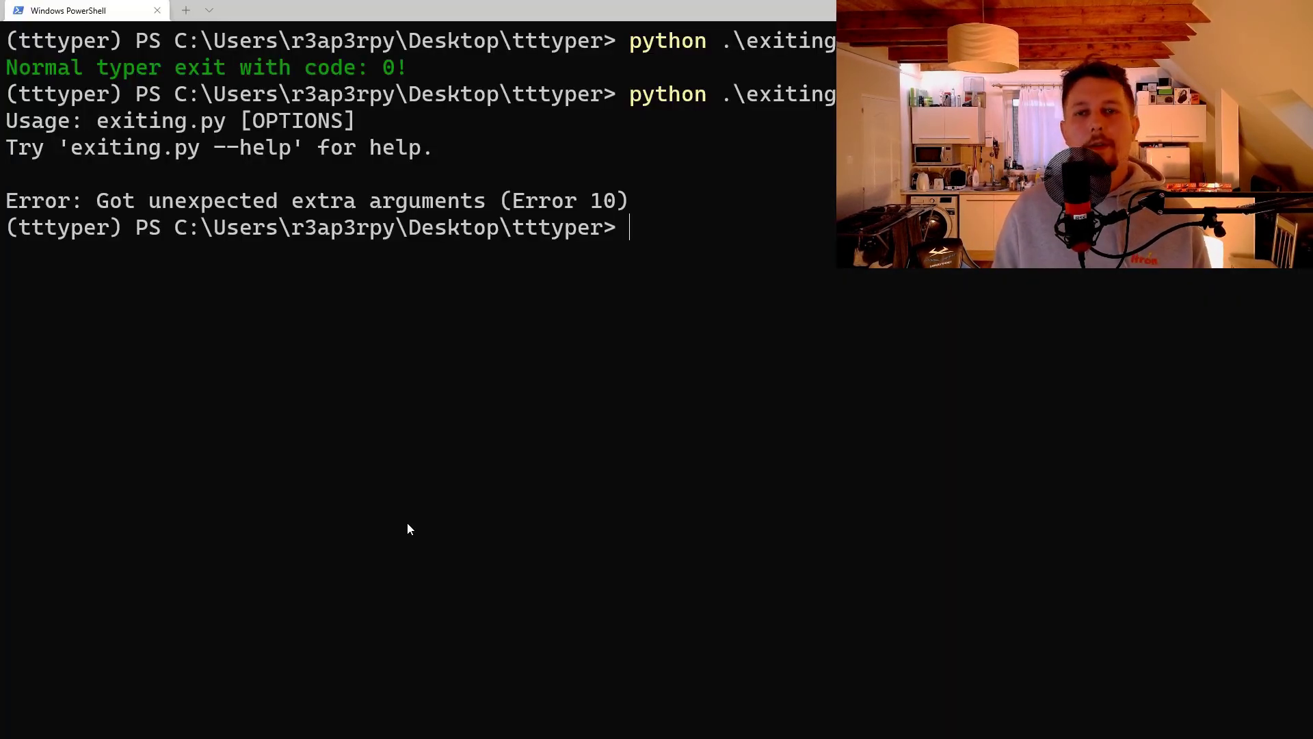
pyautogui.press('Up')
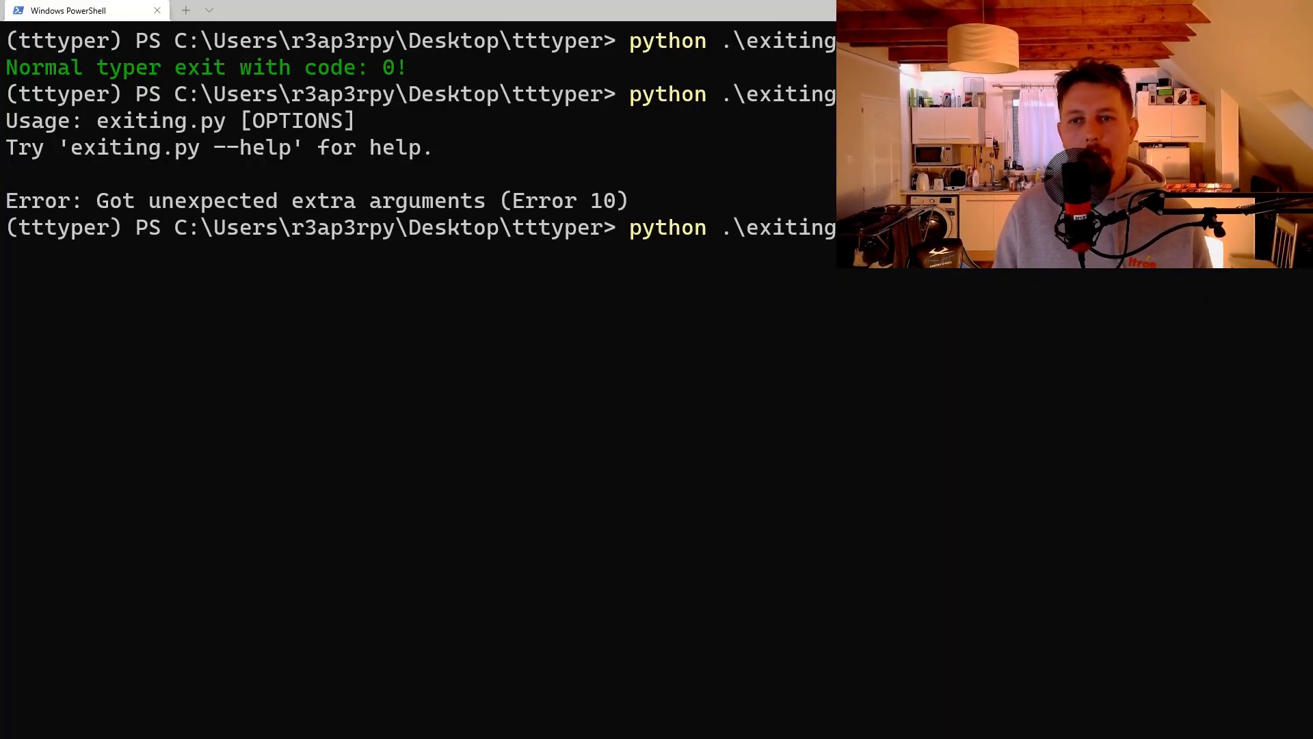
# Show exiting.py --help listing --exit-style and --error-code, then recall it to edit into an Error-style, code 10 run
pyautogui.press('Return')
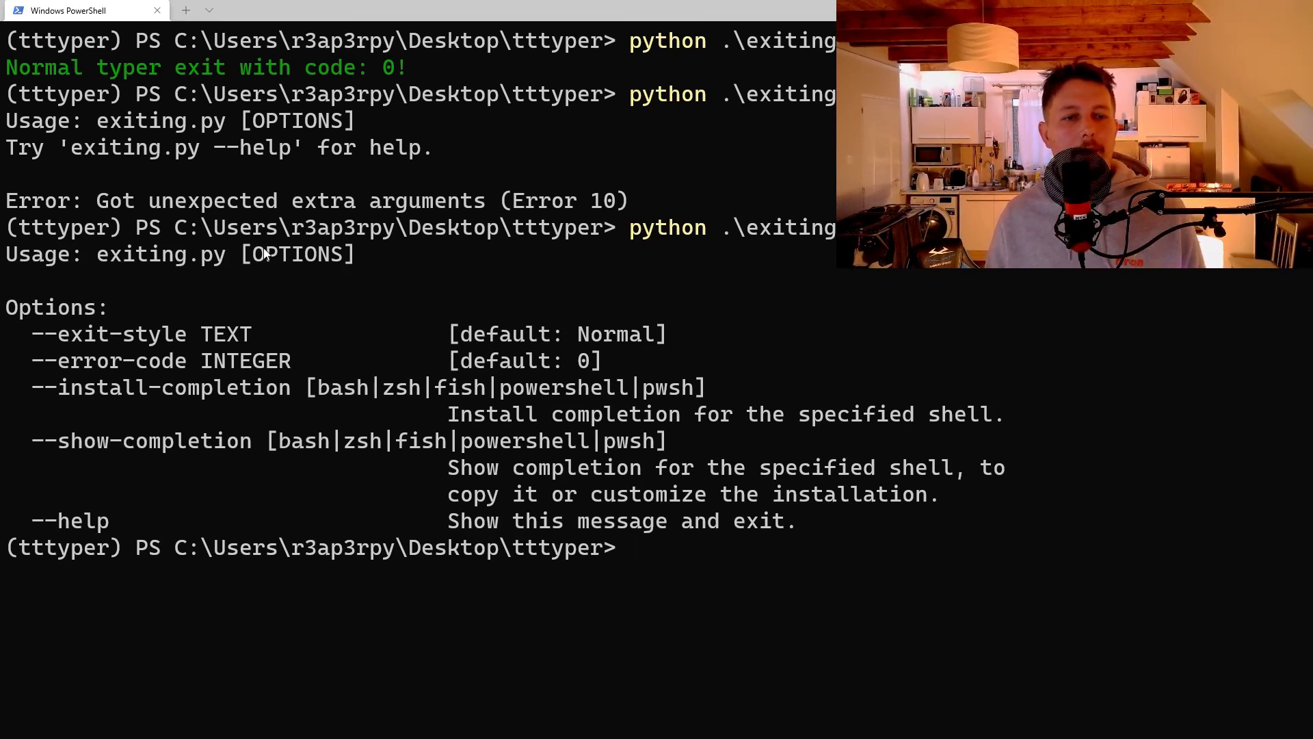
pyautogui.press('Up')
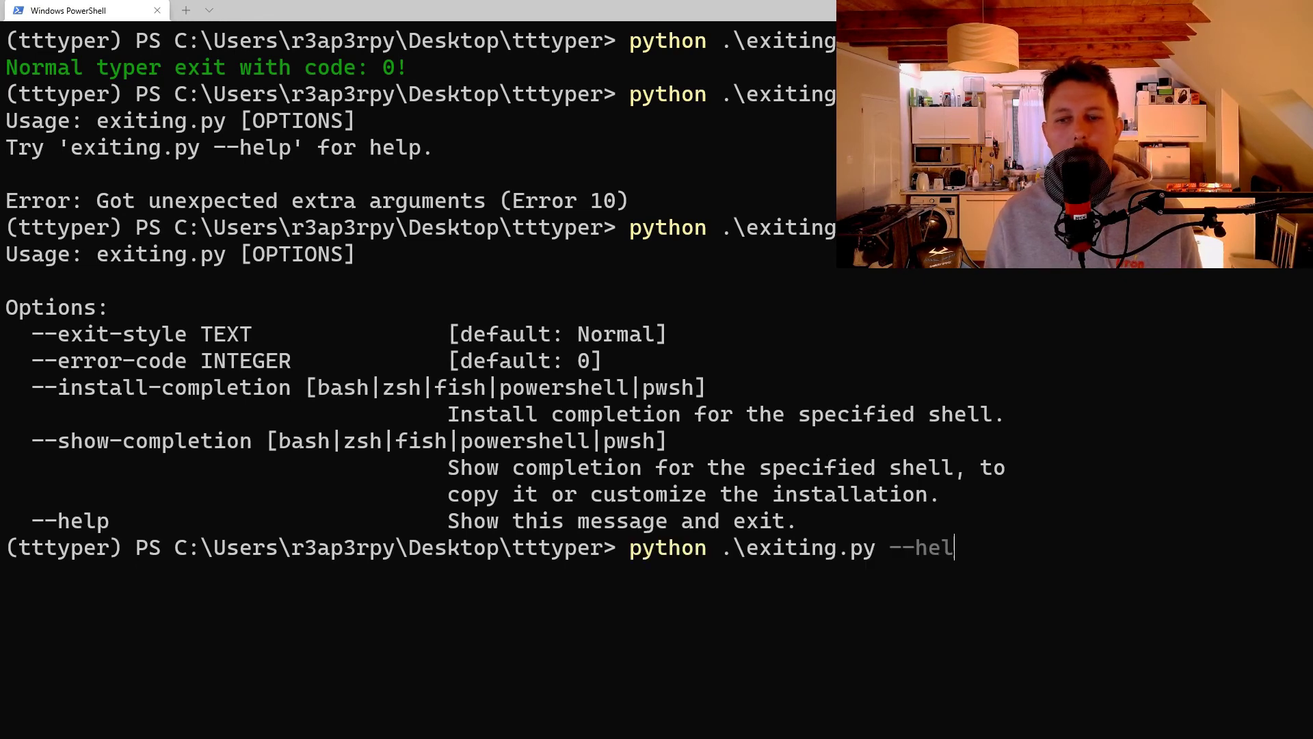
pyautogui.write('it')
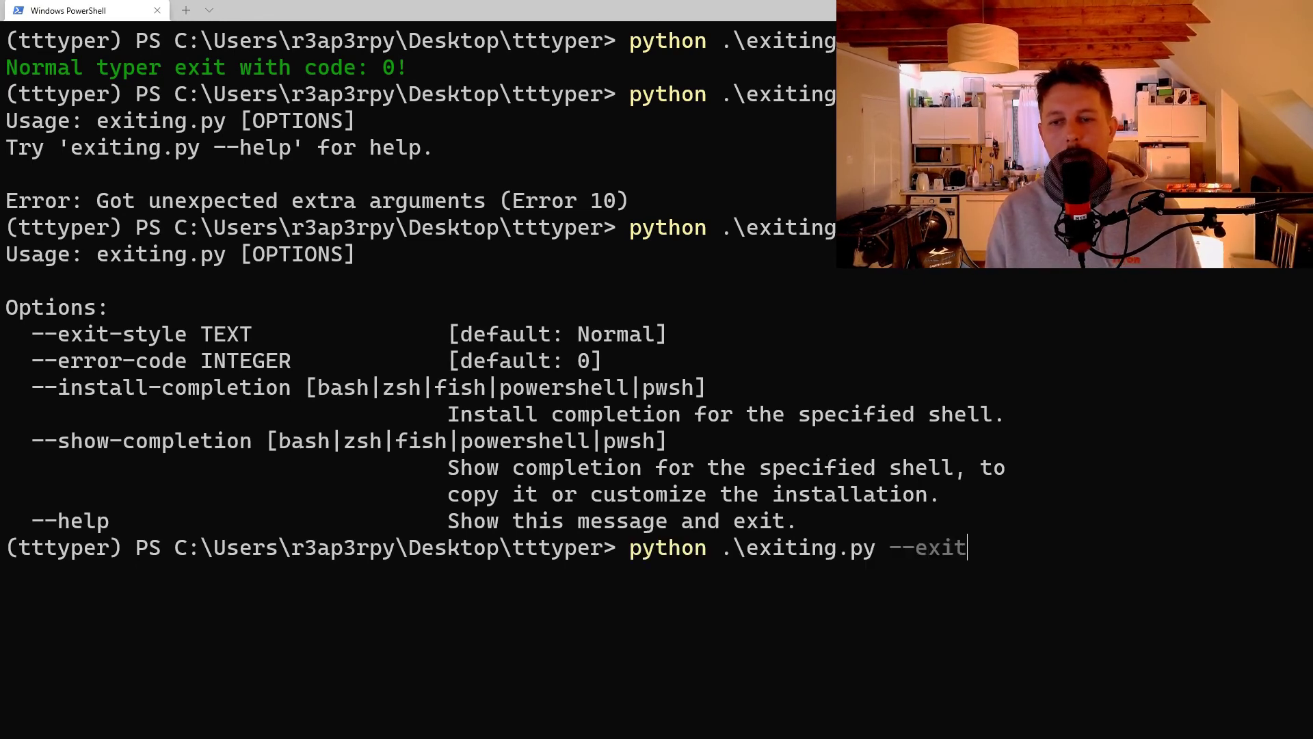
pyautogui.write('-style E')
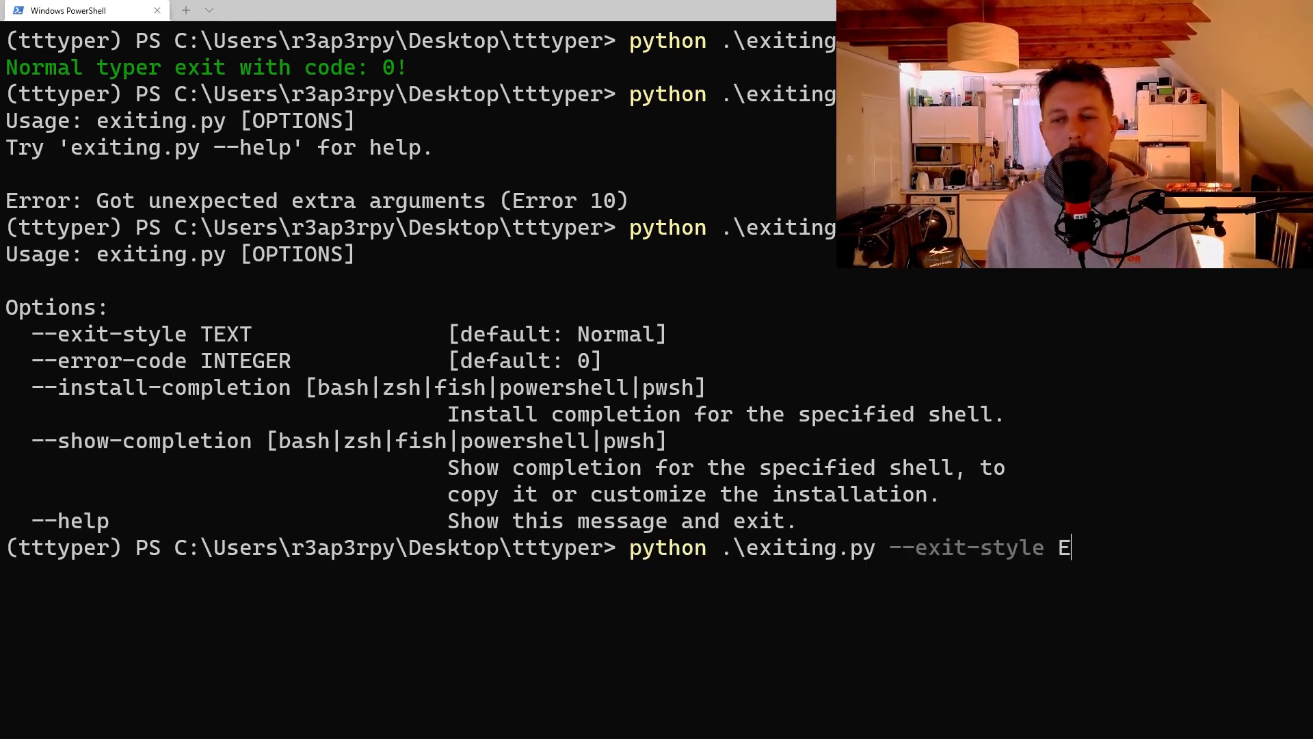
pyautogui.write('rror --e')
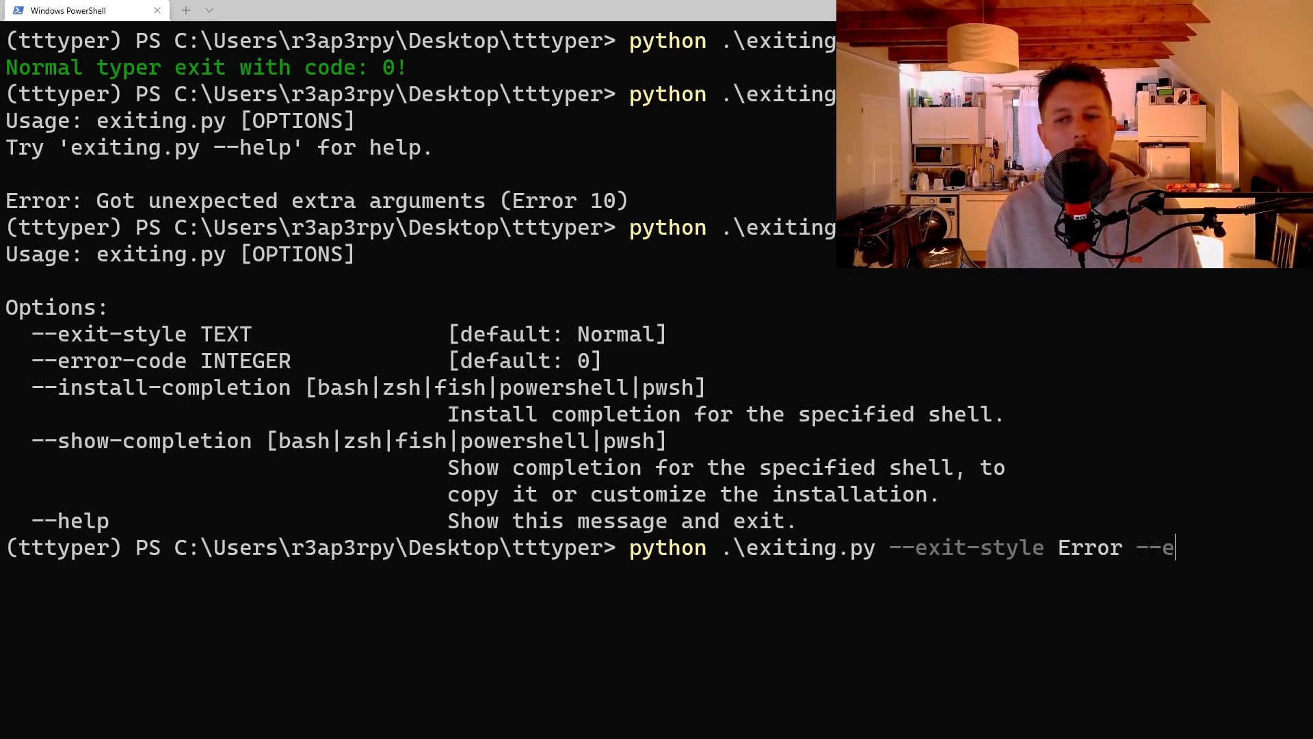
pyautogui.write('rror-')
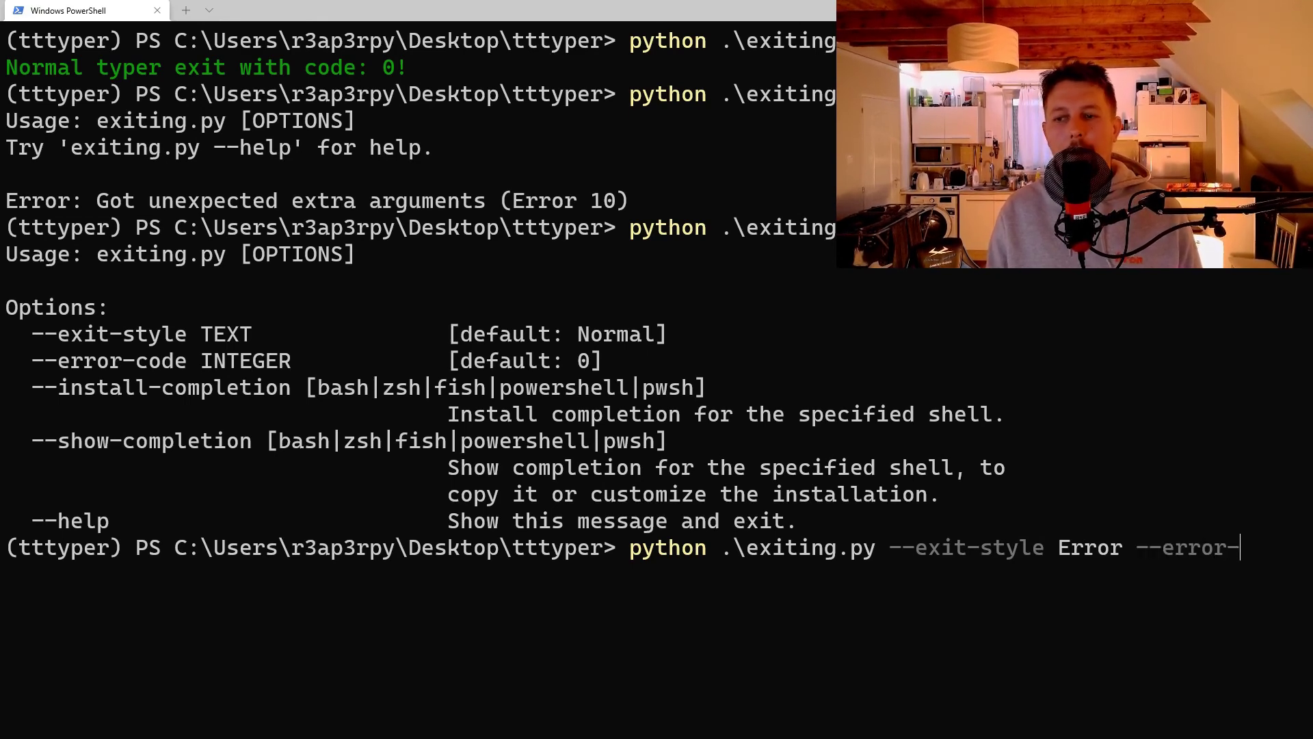
pyautogui.write('code 10')
# Run the Error style with code 10 (yellow), then the Abort style with code 11 (red)
pyautogui.press('Return')
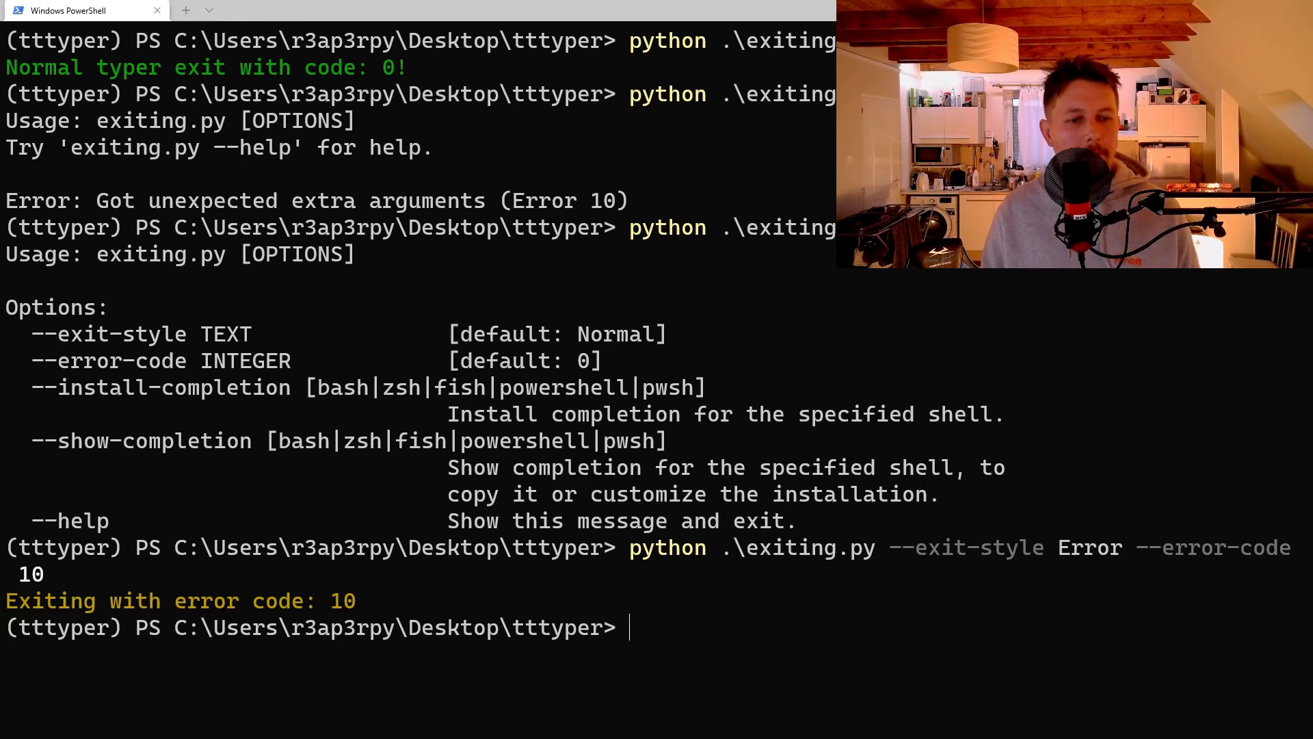
pyautogui.press('Up')
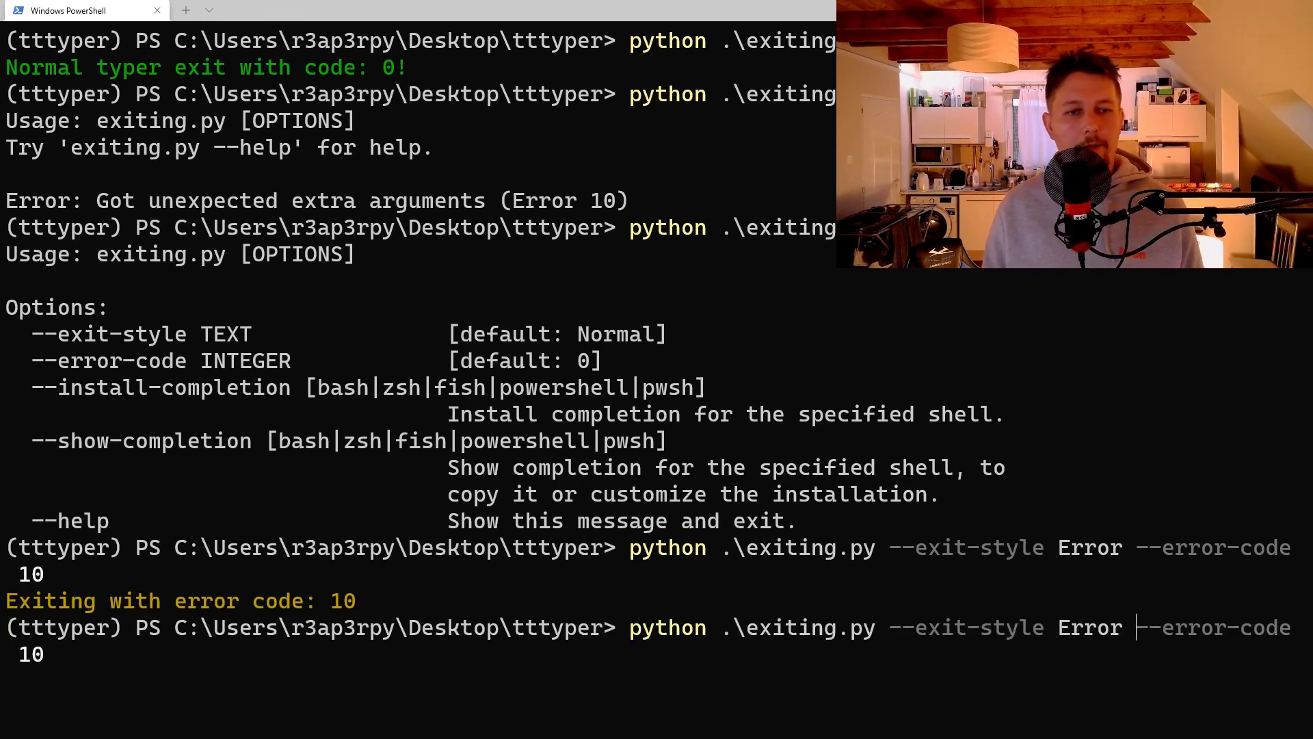
pyautogui.press('Delete')
pyautogui.press('Delete')
pyautogui.press('Delete')
pyautogui.press('Delete')
pyautogui.press('Delete')
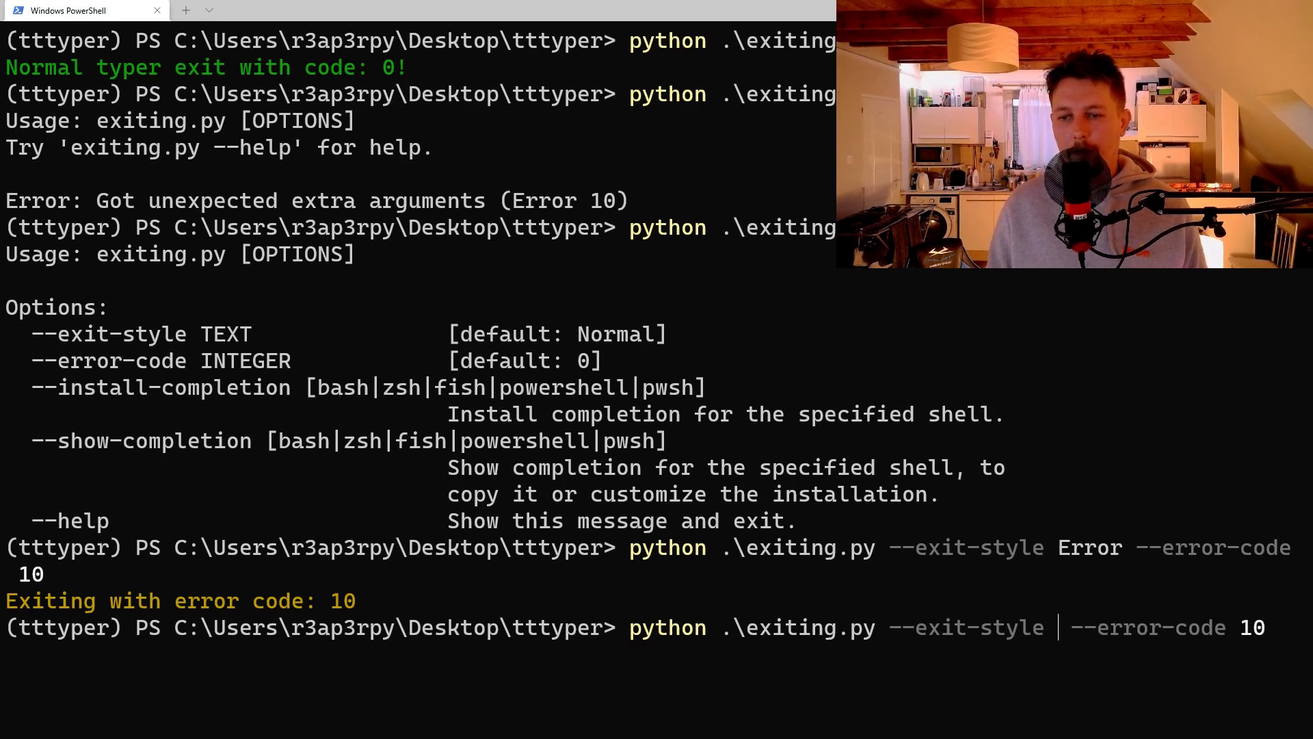
pyautogui.write('Abort')
pyautogui.press('End')
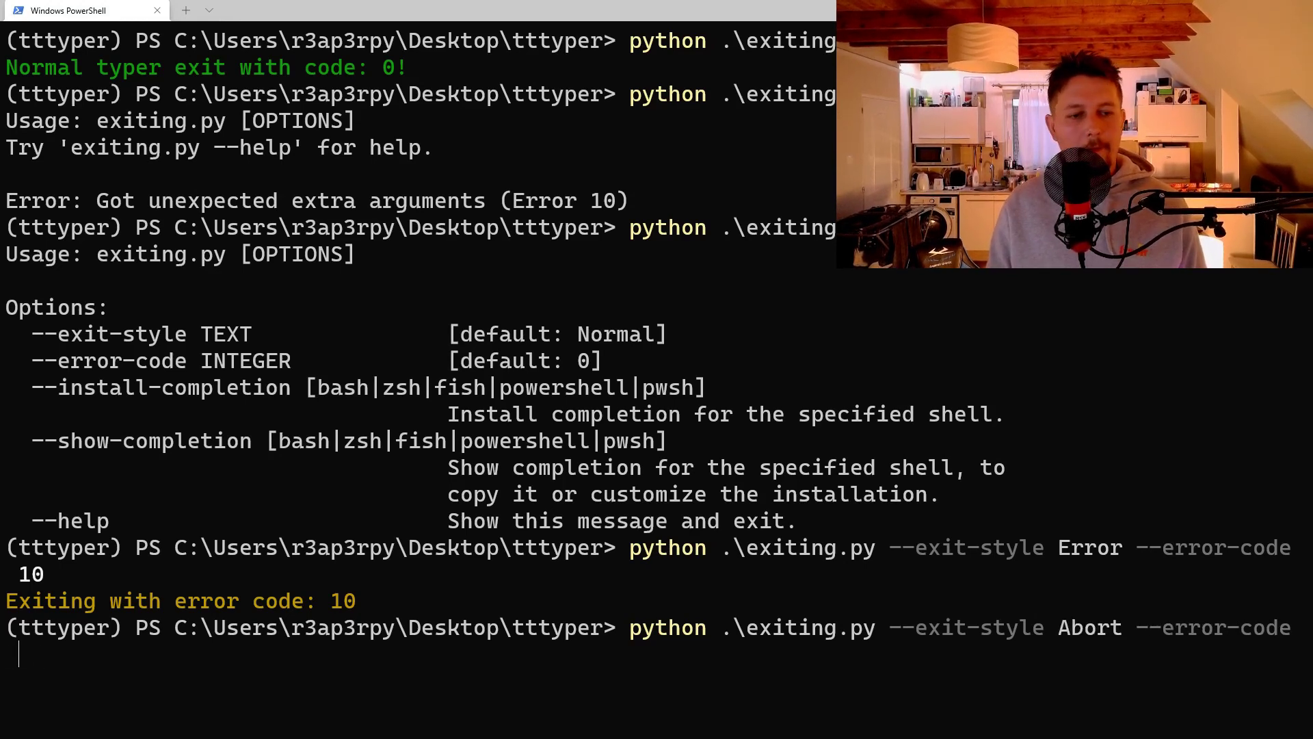
pyautogui.write('11')
pyautogui.press('Return')
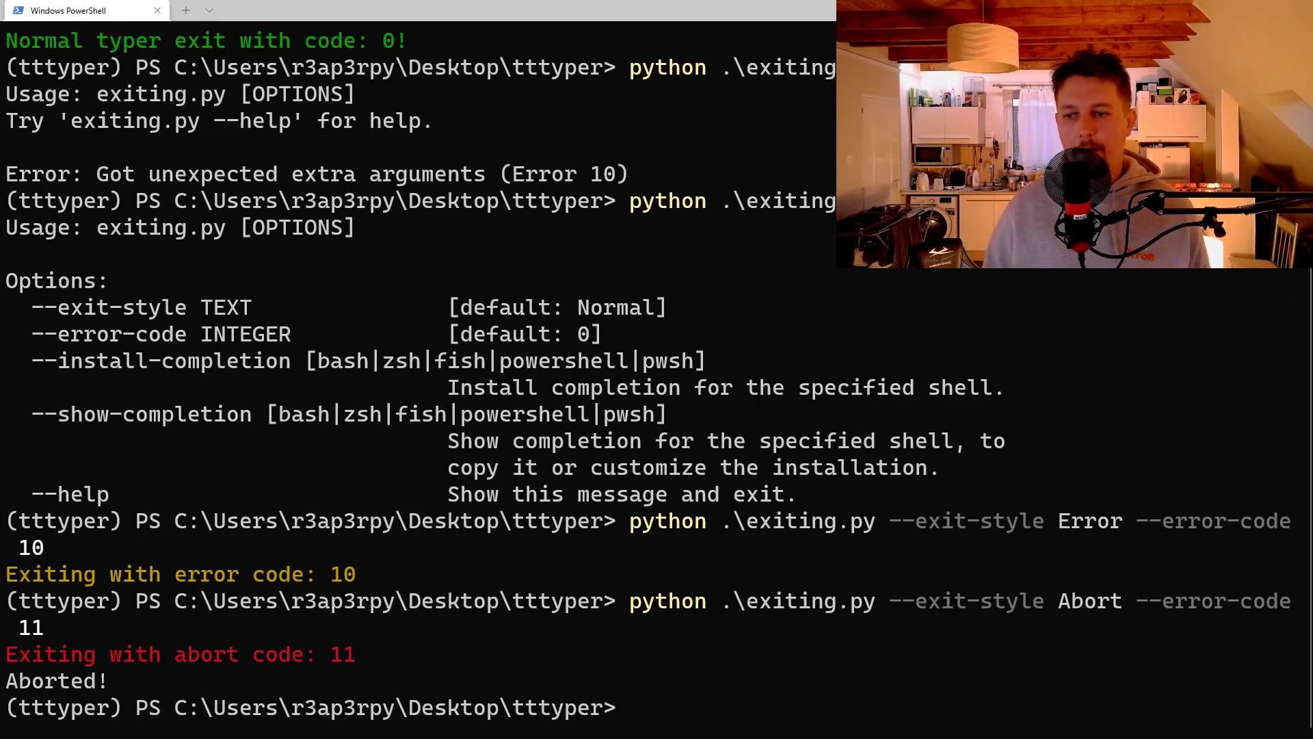
# Rerun with the misspelled exit style 'Abortt', which completes normally
pyautogui.press('Up')
pyautogui.press('Left')
pyautogui.write('t')
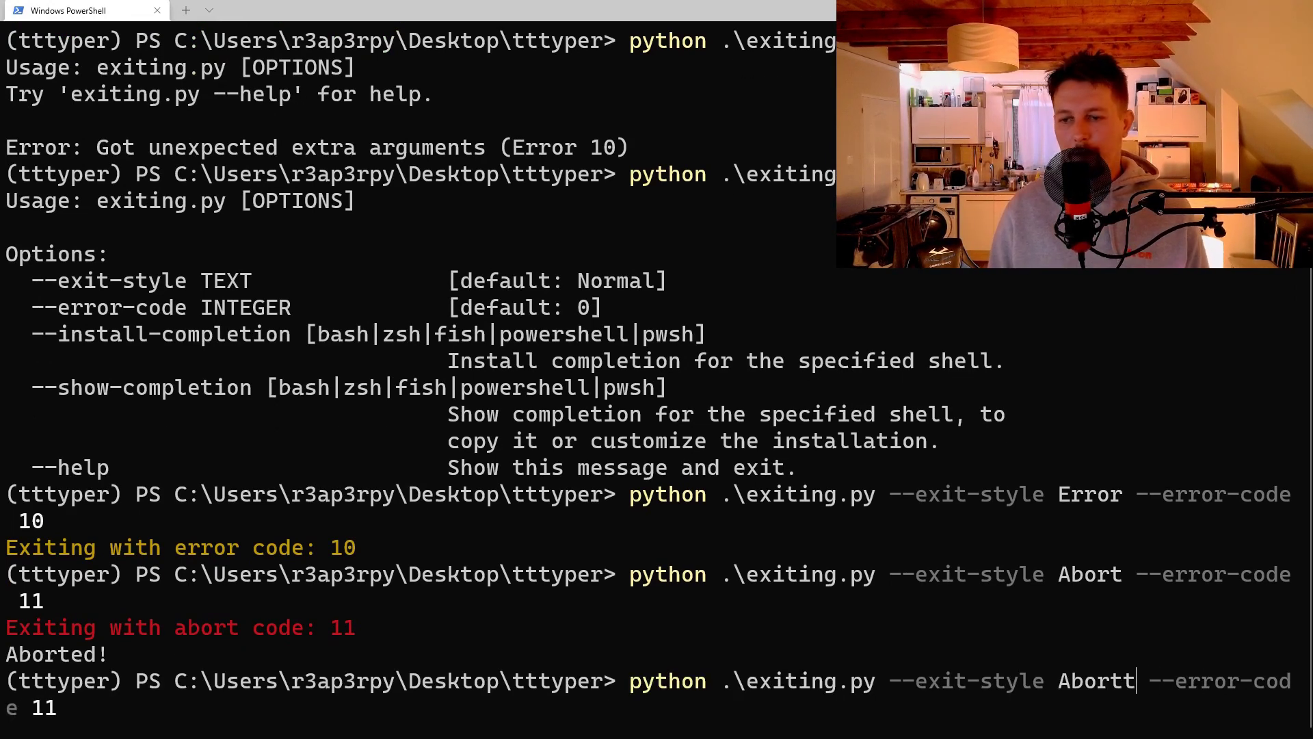
pyautogui.press('Return')
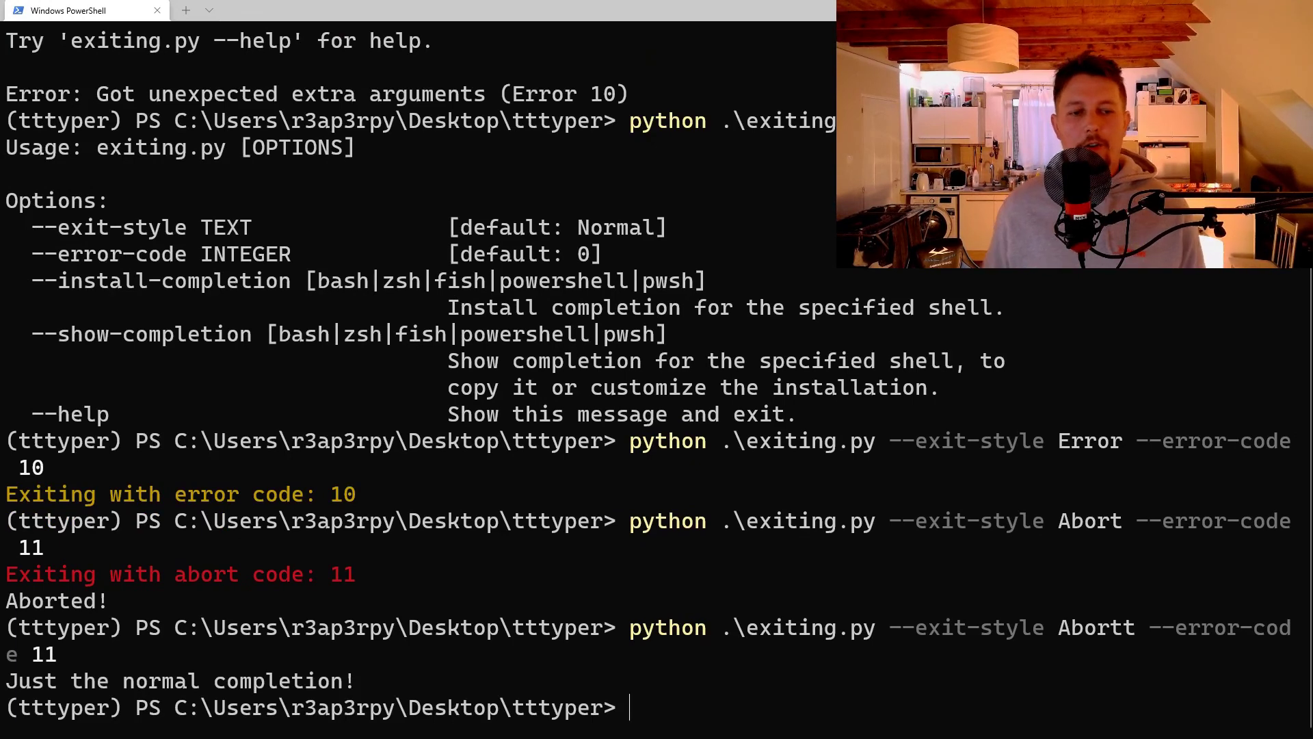